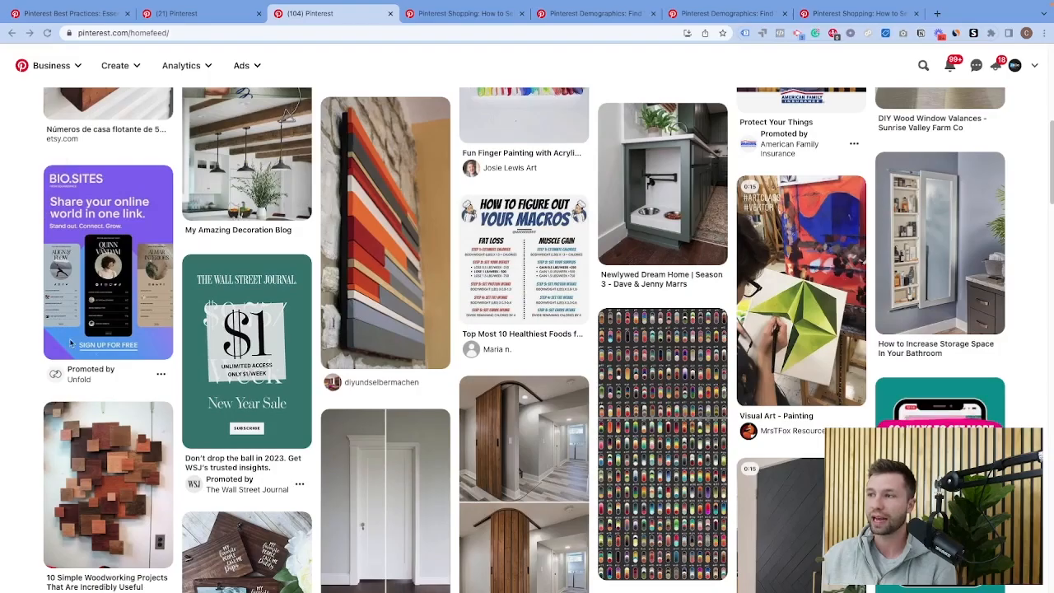
Step: Browse the home feed to see how promoted pins appear among the regular pins
{"action": "scroll", "coordinate": [142, 340], "scroll_direction": "down", "scroll_amount": 4}
{"action": "scroll", "coordinate": [141, 340], "scroll_direction": "down", "scroll_amount": 3}
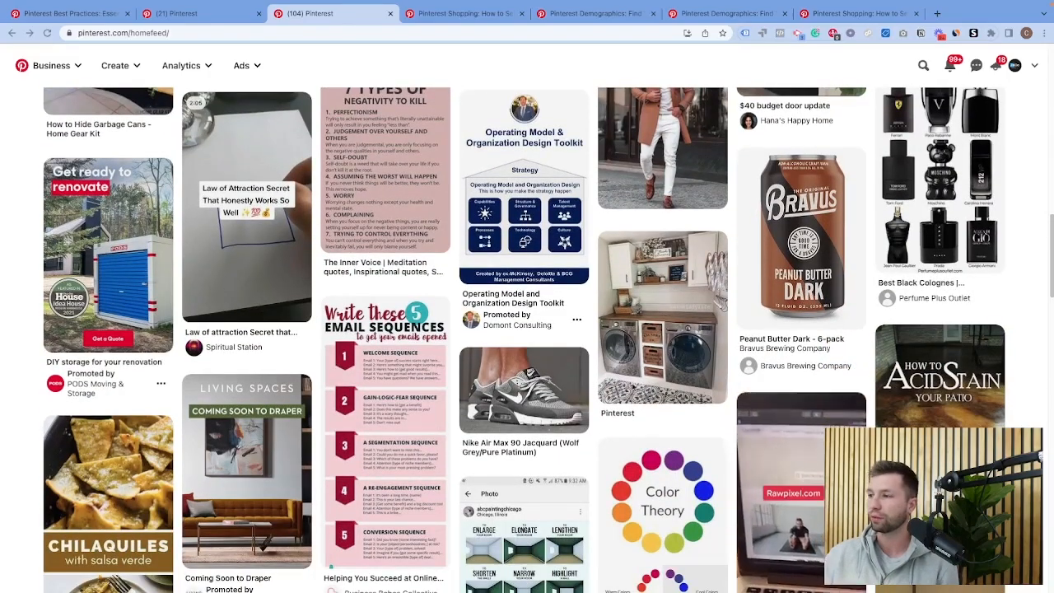
{"action": "scroll", "coordinate": [246, 360], "scroll_direction": "down", "scroll_amount": 4}
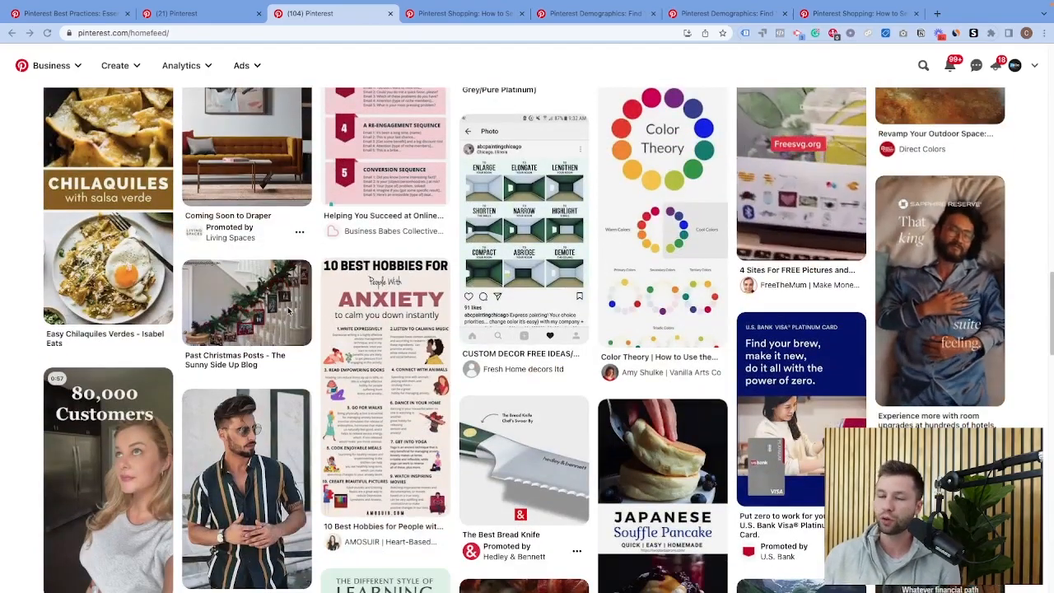
{"action": "scroll", "coordinate": [288, 310], "scroll_direction": "up", "scroll_amount": 8}
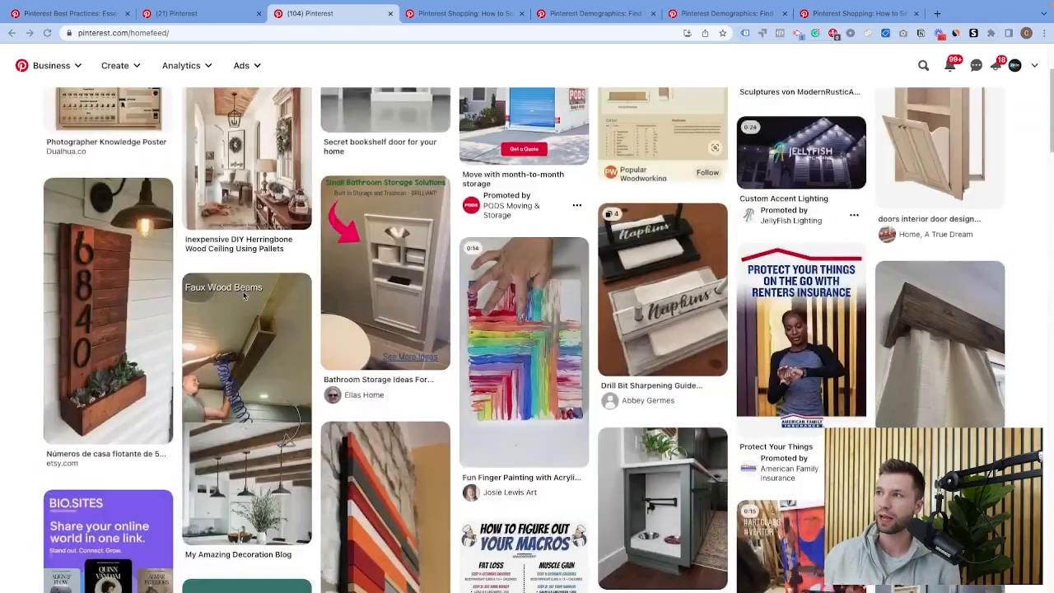
{"action": "scroll", "coordinate": [243, 295], "scroll_direction": "up", "scroll_amount": 2}
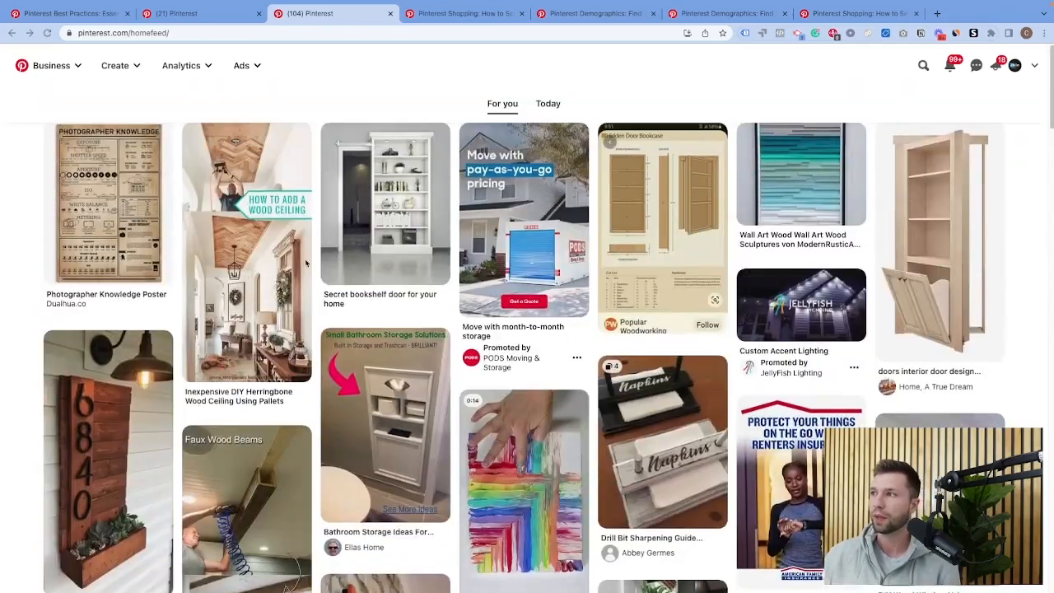
Step: Search for "cooking recipes" and look through the results for promoted pins
{"action": "left_click", "coordinate": [923, 67]}
{"action": "type", "text": "cooking rec"}
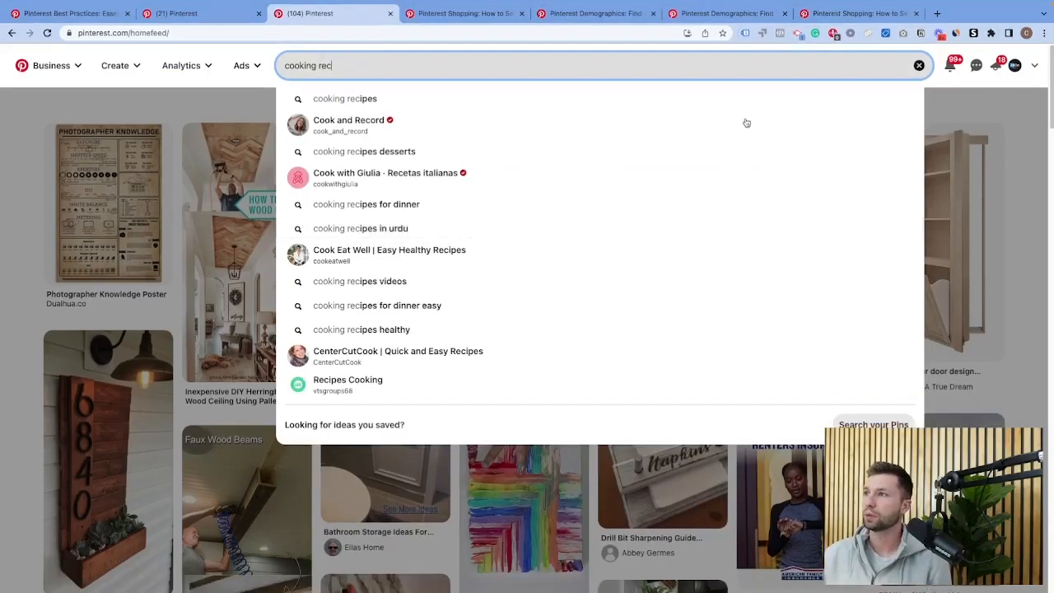
{"action": "left_click", "coordinate": [342, 102]}
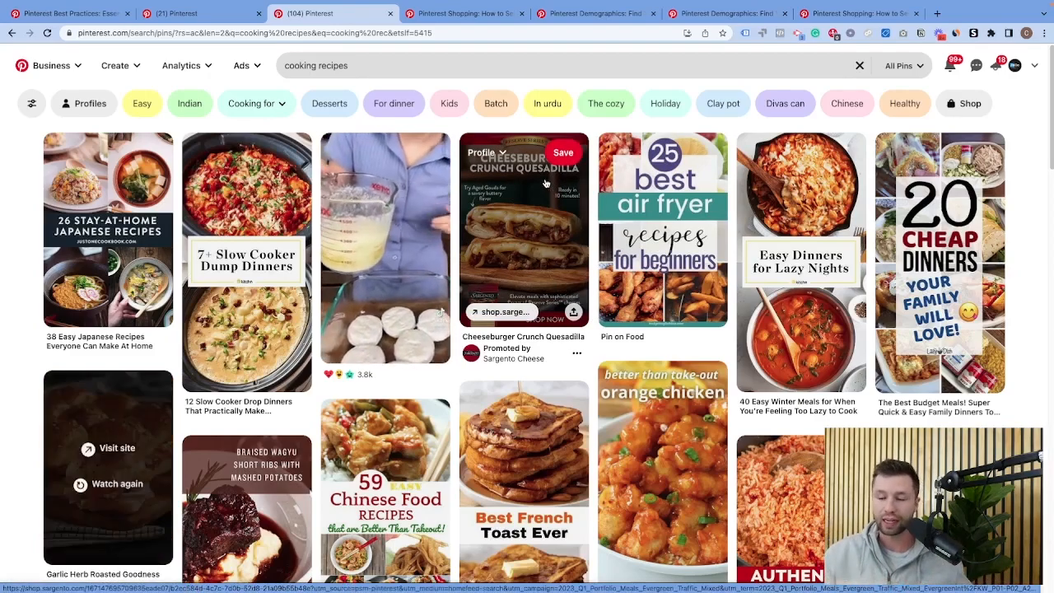
{"action": "scroll", "coordinate": [543, 189], "scroll_direction": "down", "scroll_amount": 2}
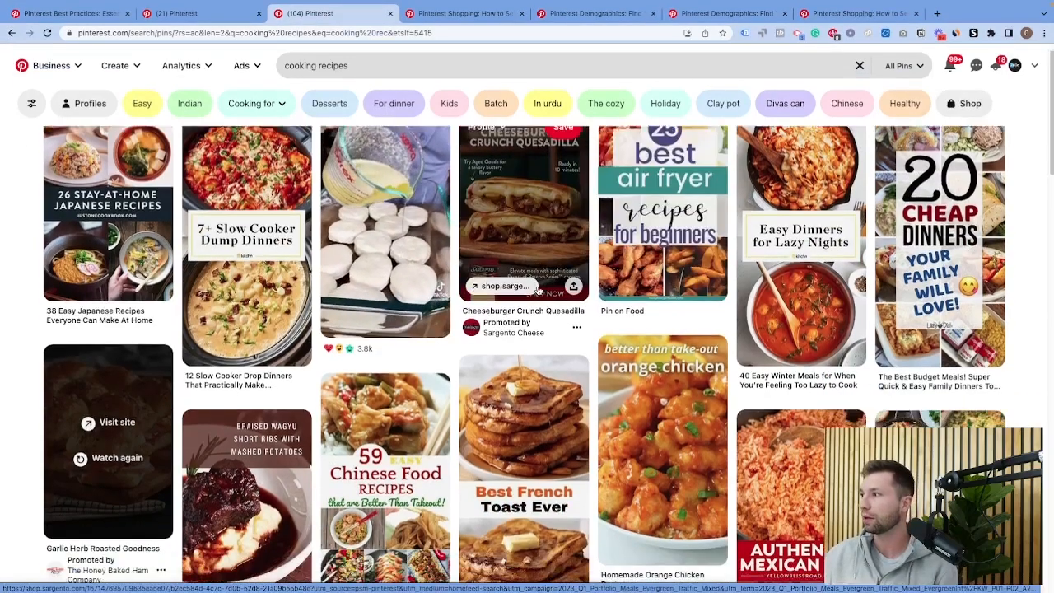
{"action": "scroll", "coordinate": [530, 290], "scroll_direction": "down", "scroll_amount": 4}
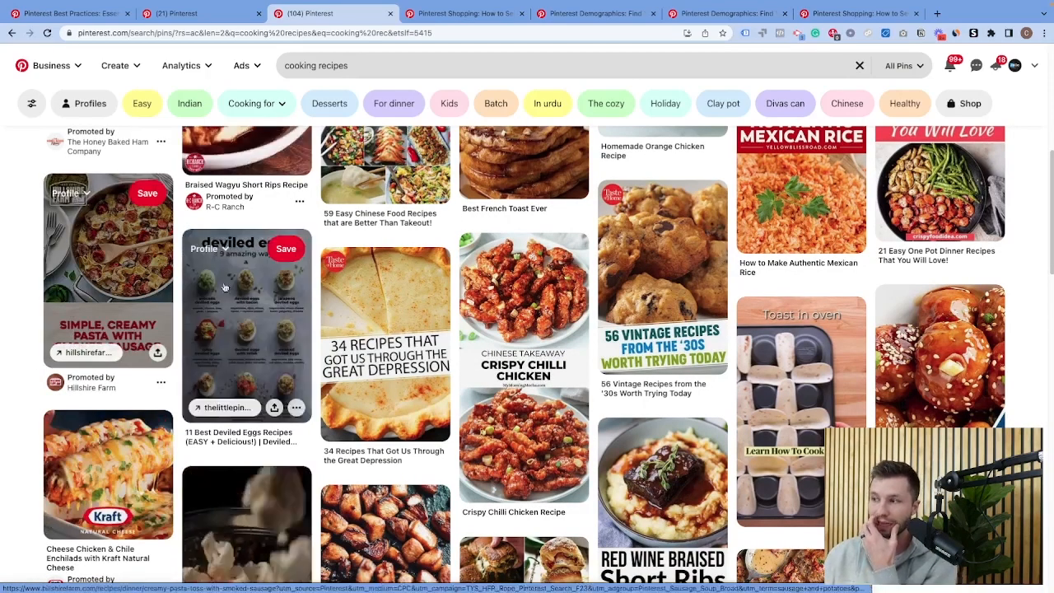
{"action": "scroll", "coordinate": [290, 316], "scroll_direction": "up", "scroll_amount": 5}
Step: Search for "home decor" and examine the promoted pins and refinement suggestions among the results
{"action": "left_click", "coordinate": [333, 66]}
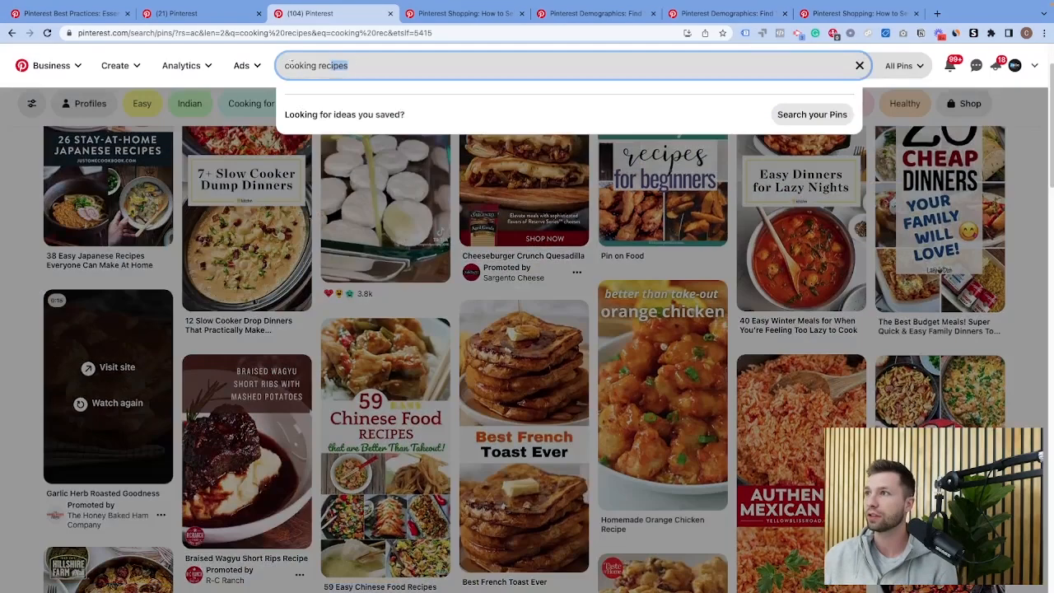
{"action": "type", "text": "home decor"}
{"action": "key", "text": "Return"}
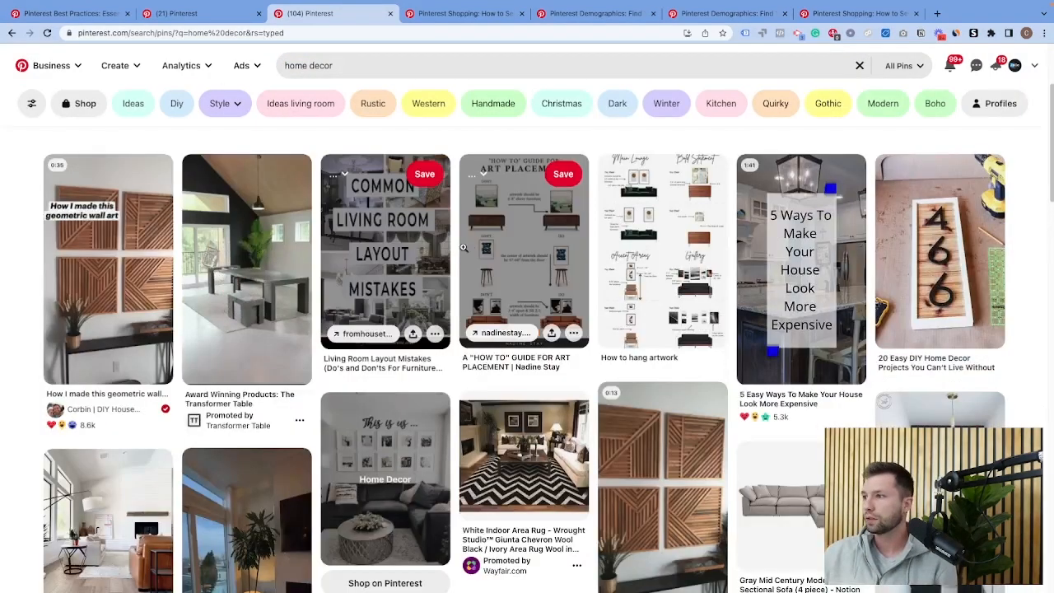
{"action": "scroll", "coordinate": [238, 280], "scroll_direction": "down", "scroll_amount": 5}
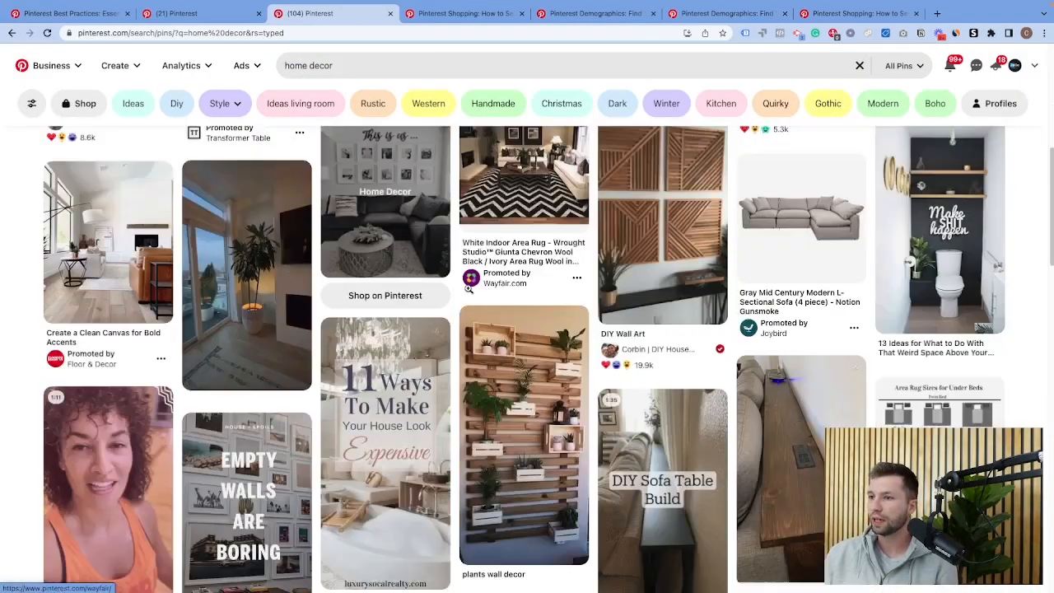
{"action": "scroll", "coordinate": [144, 255], "scroll_direction": "up", "scroll_amount": 1}
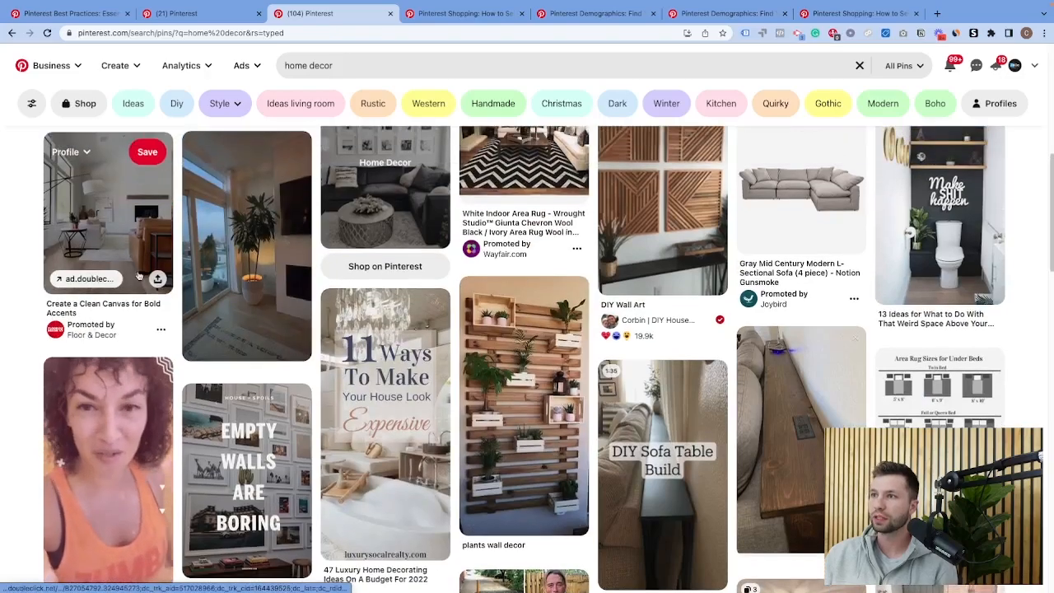
{"action": "scroll", "coordinate": [493, 290], "scroll_direction": "down", "scroll_amount": 4}
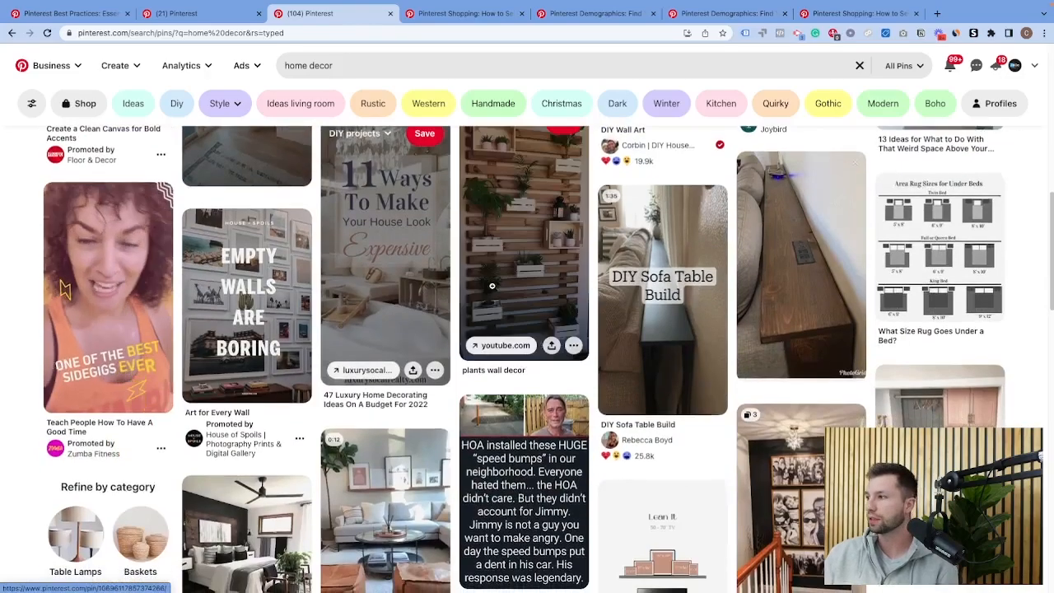
{"action": "scroll", "coordinate": [492, 290], "scroll_direction": "down", "scroll_amount": 5}
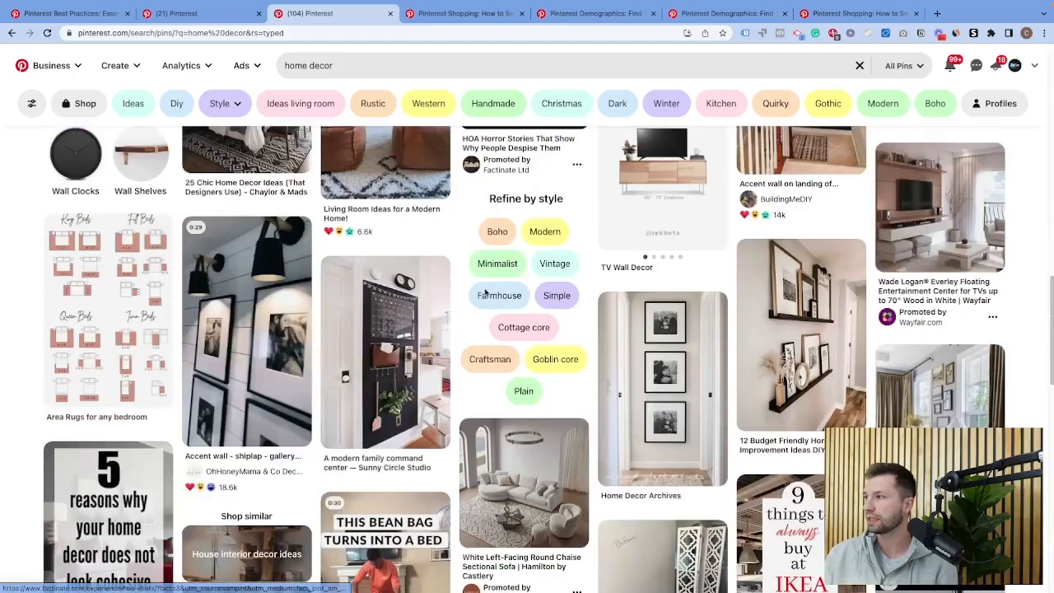
{"action": "scroll", "coordinate": [689, 289], "scroll_direction": "up", "scroll_amount": 1}
{"action": "scroll", "coordinate": [692, 288], "scroll_direction": "down", "scroll_amount": 4}
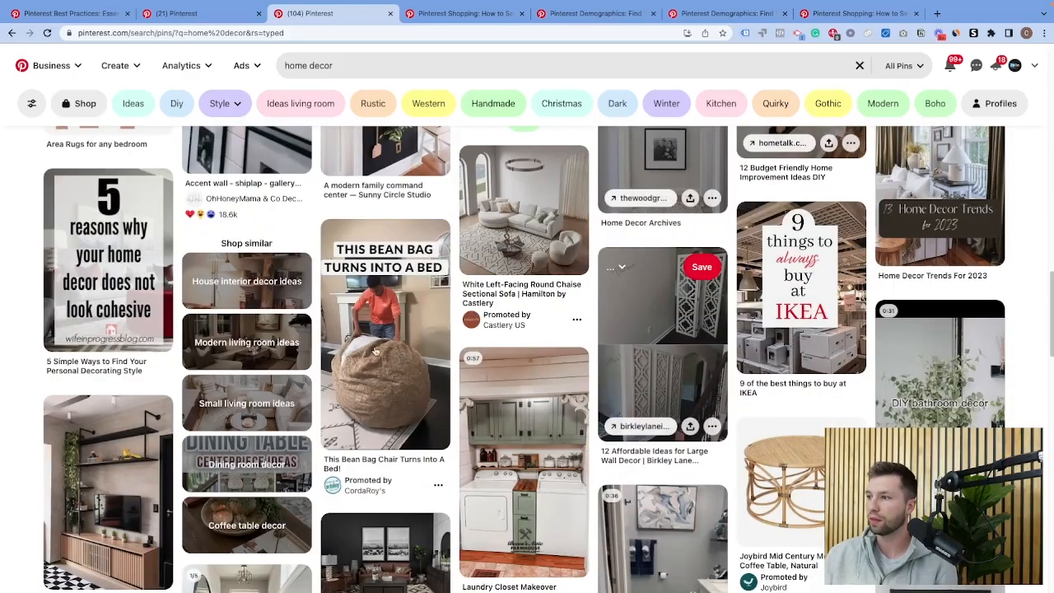
{"action": "scroll", "coordinate": [200, 399], "scroll_direction": "down", "scroll_amount": 3}
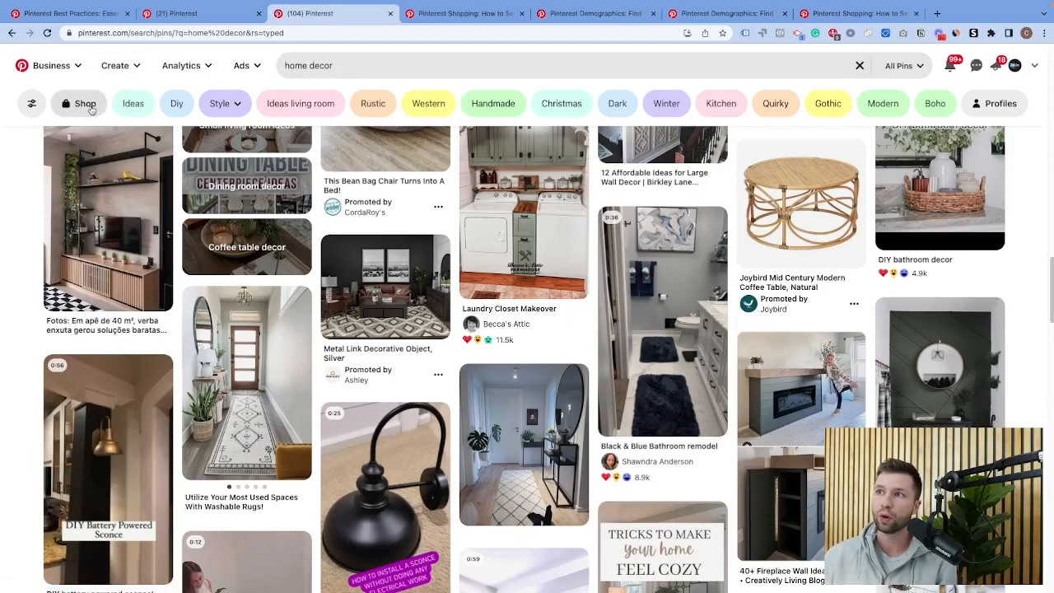
Step: Restrict the home decor results to shoppable products and look through the listed items
{"action": "left_click", "coordinate": [83, 108]}
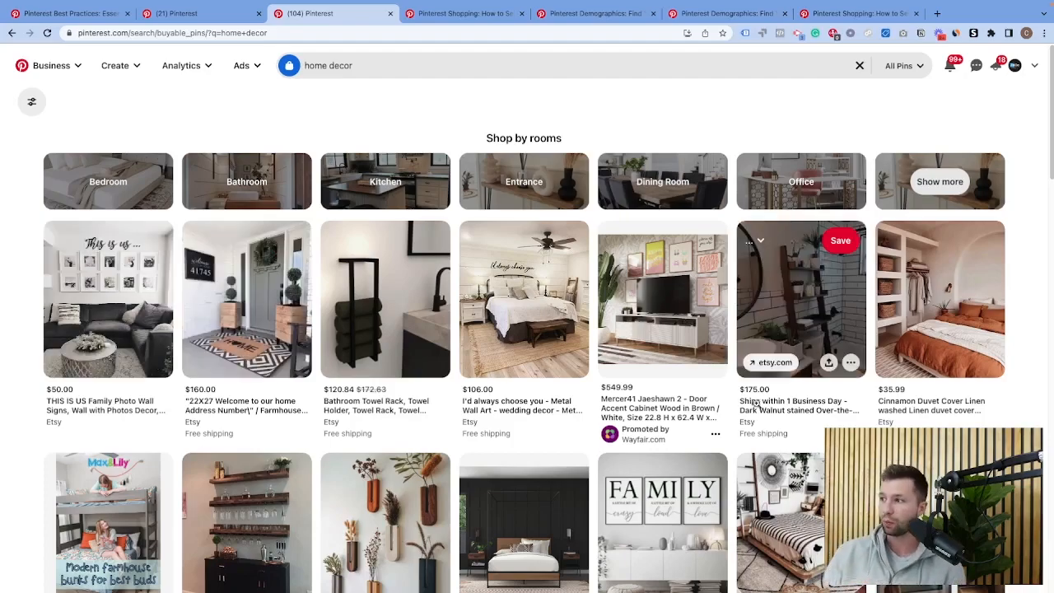
{"action": "scroll", "coordinate": [601, 421], "scroll_direction": "down", "scroll_amount": 3}
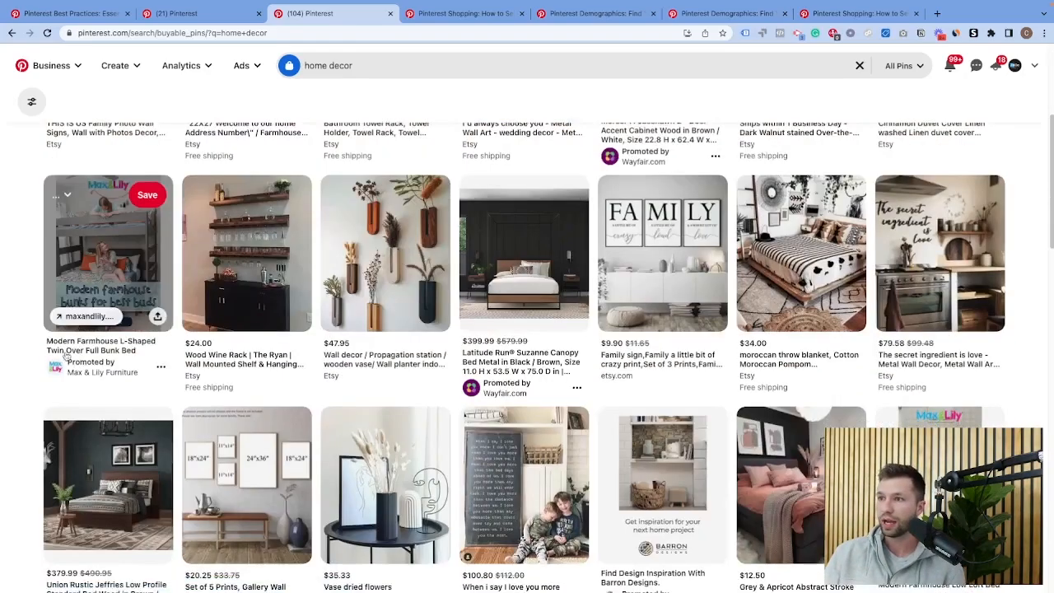
{"action": "scroll", "coordinate": [169, 377], "scroll_direction": "down", "scroll_amount": 3}
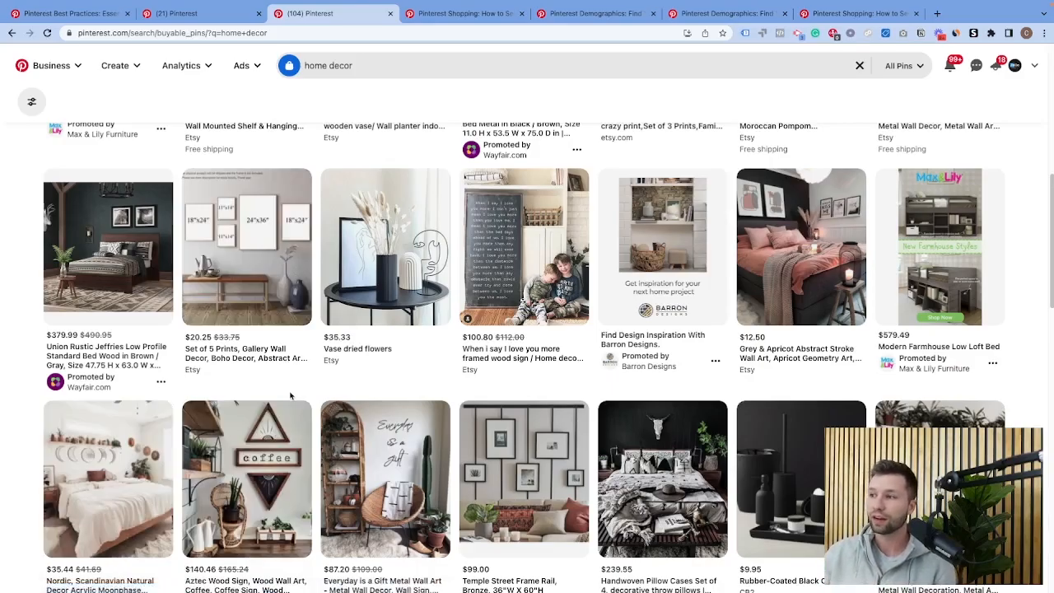
{"action": "scroll", "coordinate": [175, 384], "scroll_direction": "down", "scroll_amount": 2}
{"action": "scroll", "coordinate": [176, 384], "scroll_direction": "up", "scroll_amount": 4}
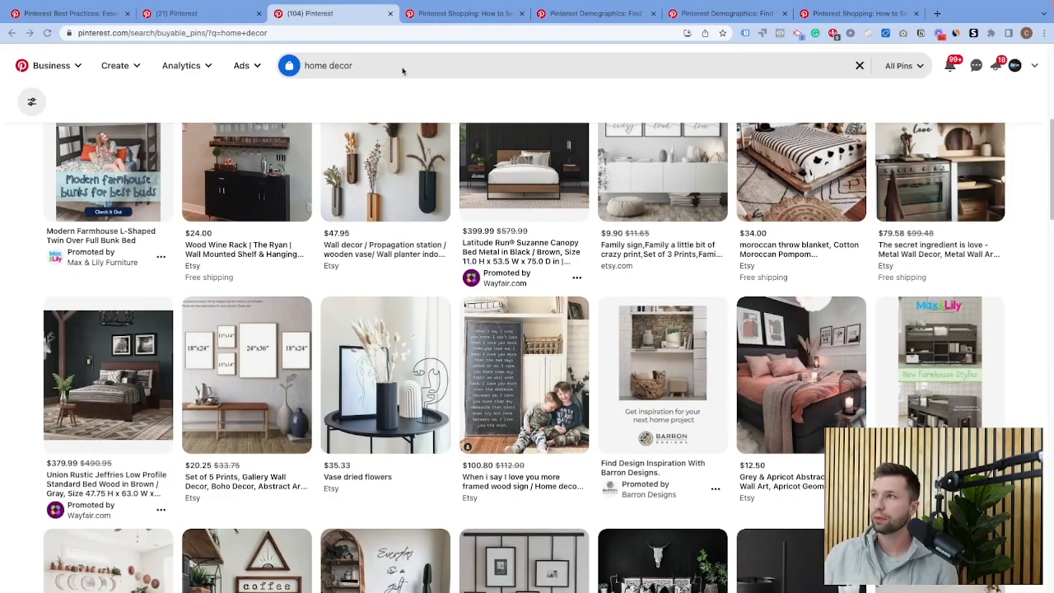
Step: Search the shoppable products for "workout routines" and look through the product and promoted pins
{"action": "left_click", "coordinate": [375, 65]}
{"action": "key", "text": "ctrl+a"}
{"action": "type", "text": "workout rout"}
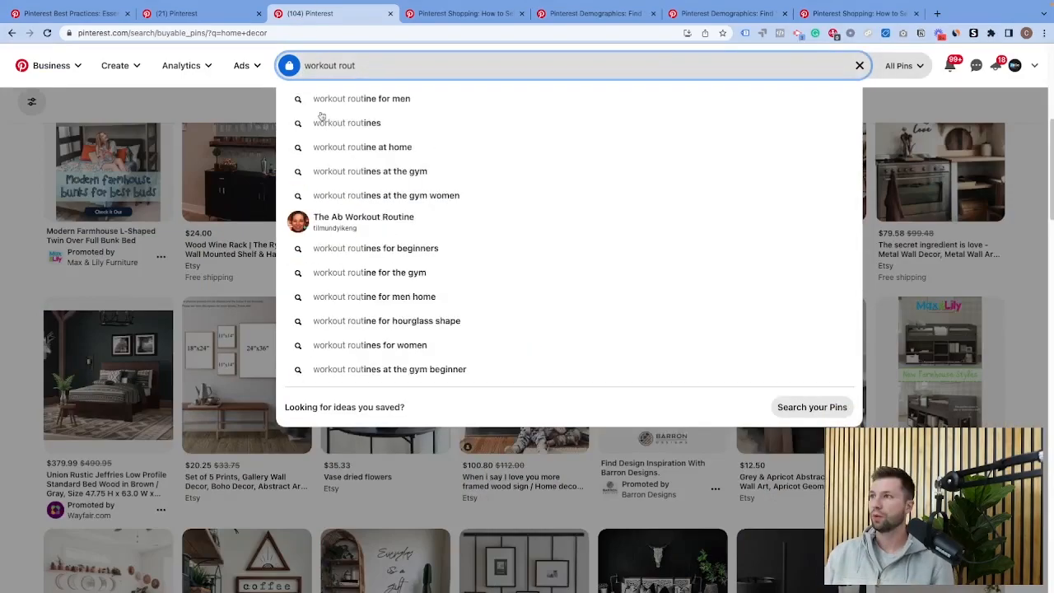
{"action": "left_click", "coordinate": [371, 125]}
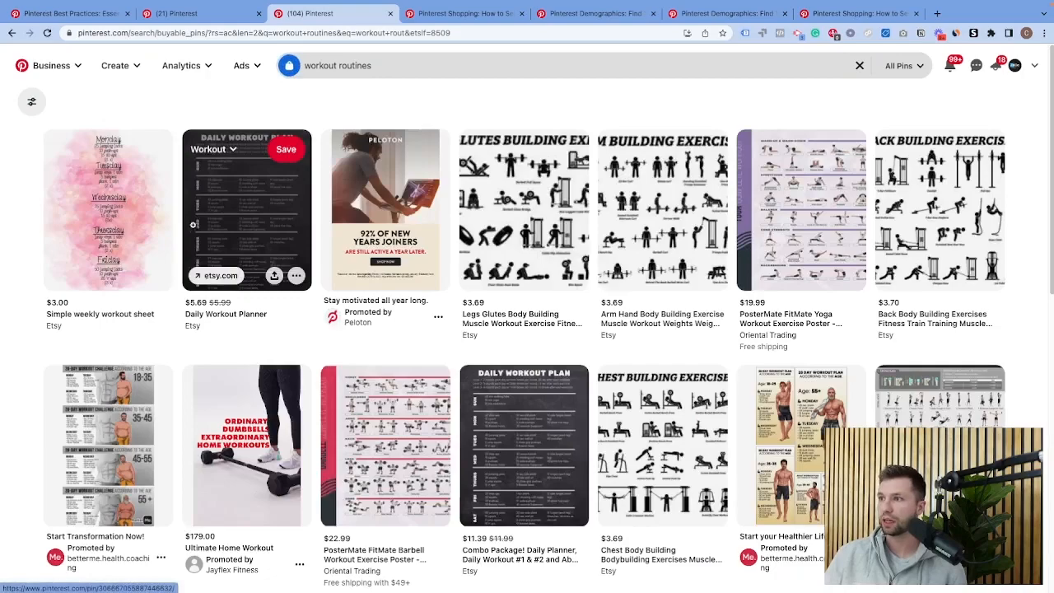
{"action": "scroll", "coordinate": [366, 289], "scroll_direction": "down", "scroll_amount": 1}
{"action": "scroll", "coordinate": [366, 290], "scroll_direction": "down", "scroll_amount": 2}
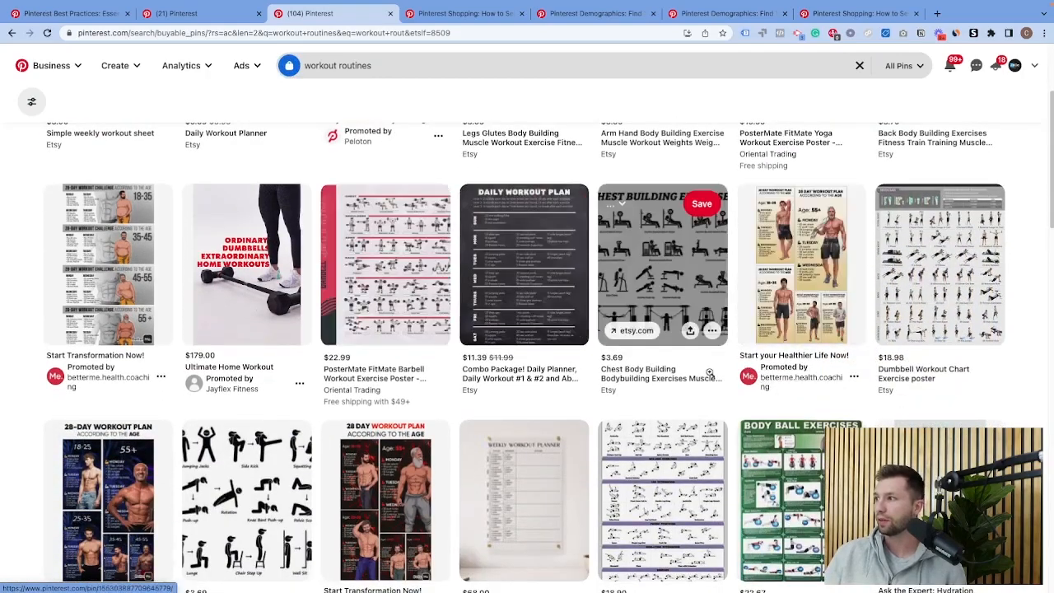
{"action": "scroll", "coordinate": [395, 346], "scroll_direction": "down", "scroll_amount": 3}
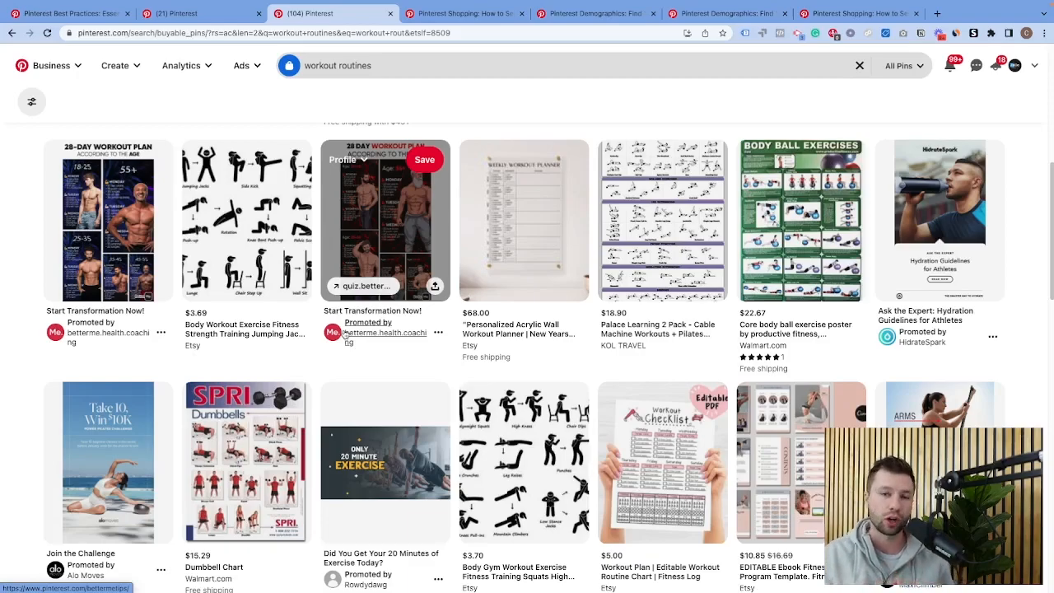
Step: Return to the Mozo House business profile and view its account options
{"action": "key", "text": "alt+Left"}
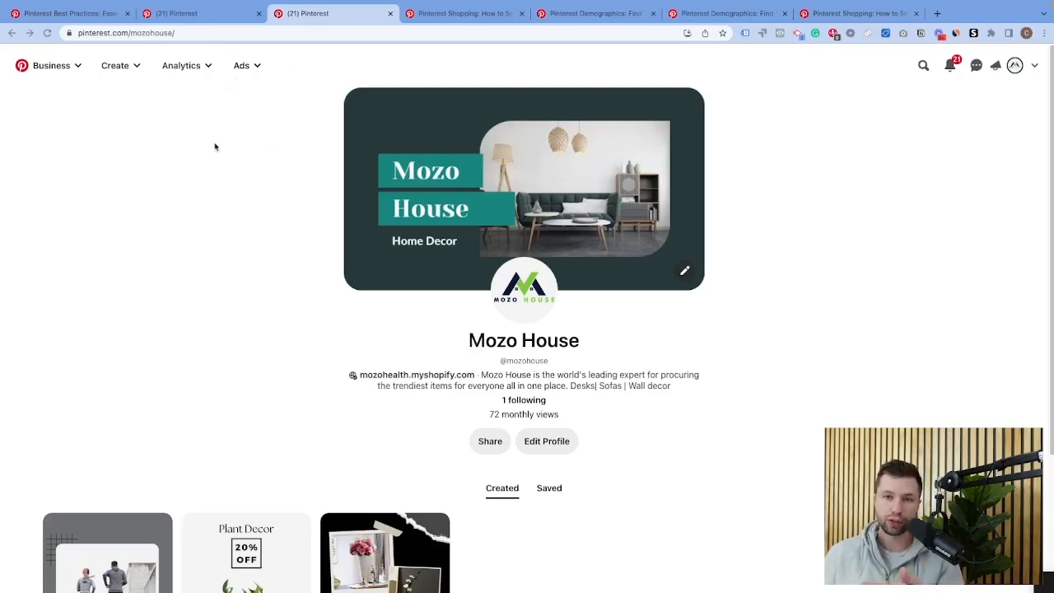
{"action": "left_click", "coordinate": [1033, 65]}
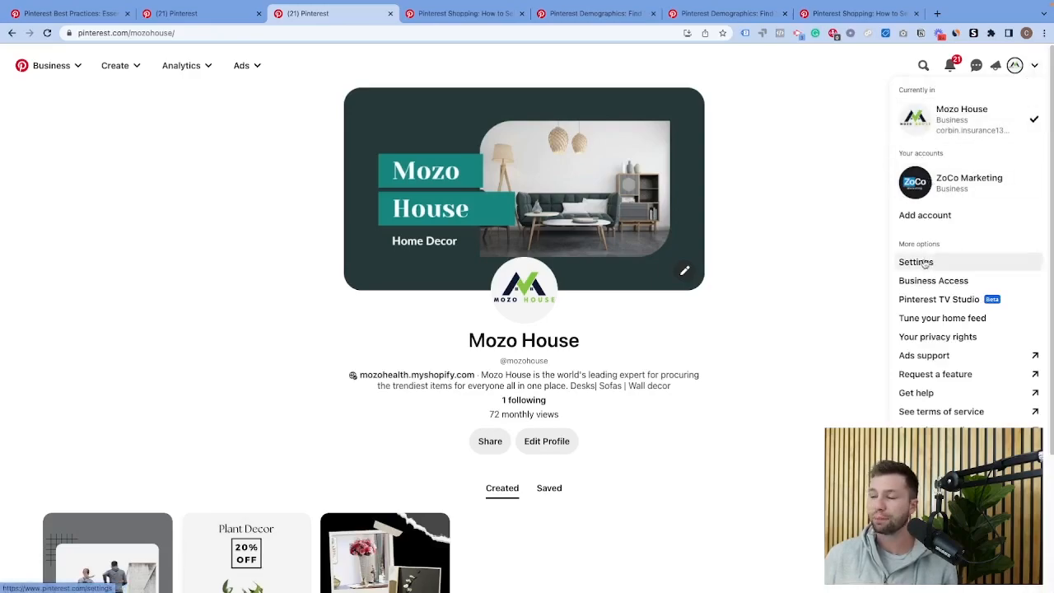
{"action": "left_click", "coordinate": [700, 347]}
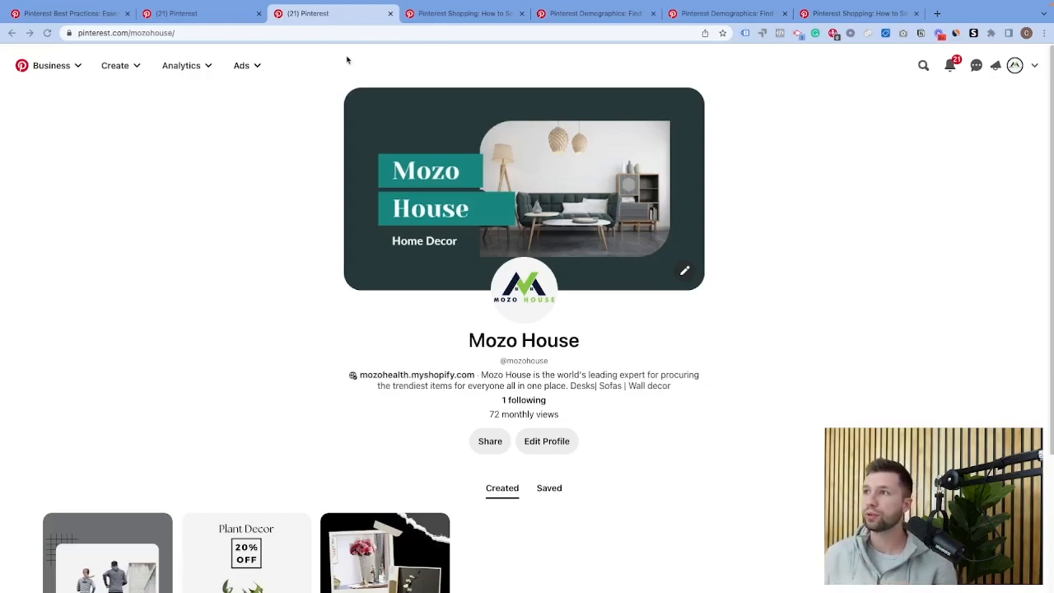
Step: Open the ad account's conversions page and examine the PageVisit, ViewCategory and AddToCart events in the event history
{"action": "left_click", "coordinate": [252, 66]}
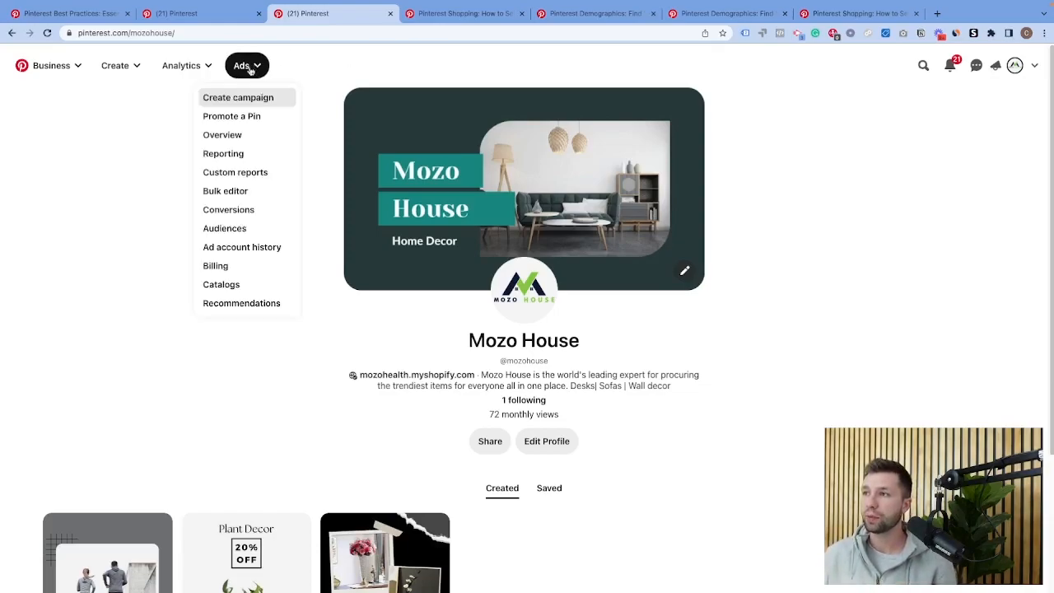
{"action": "left_click", "coordinate": [247, 208]}
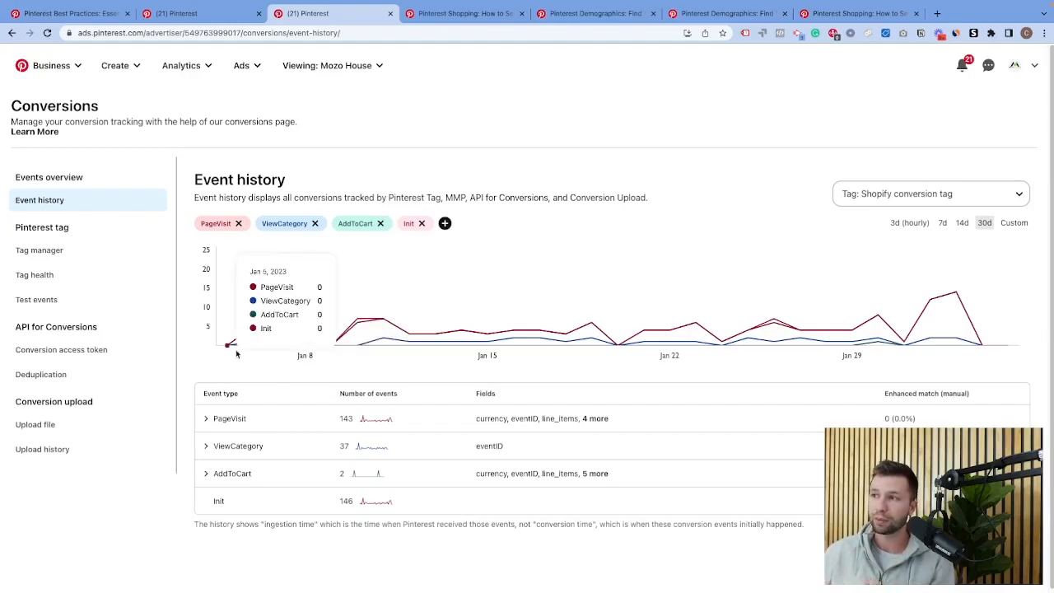
{"action": "double_click", "coordinate": [209, 419]}
{"action": "double_click", "coordinate": [206, 447]}
{"action": "double_click", "coordinate": [209, 475]}
{"action": "left_click", "coordinate": [208, 478]}
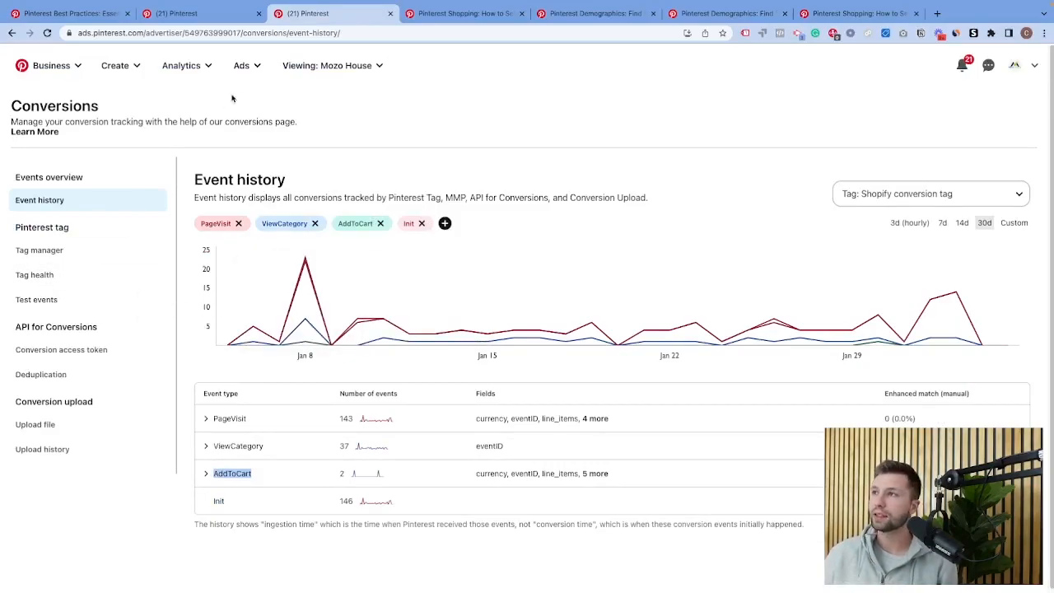
Step: Start a new ad campaign and choose Conversions as its objective
{"action": "left_click", "coordinate": [247, 66]}
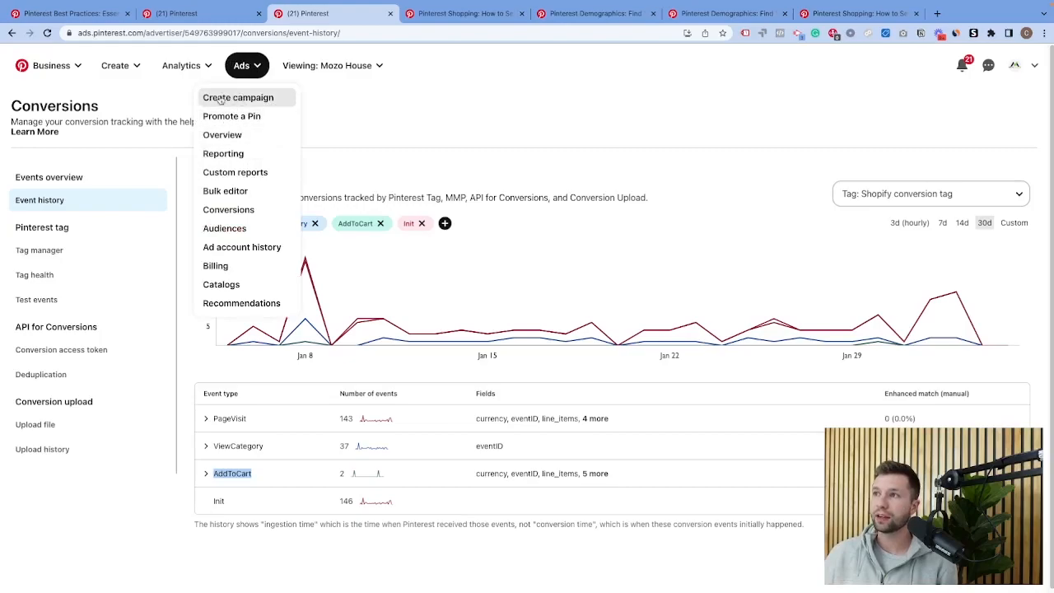
{"action": "left_click", "coordinate": [237, 97]}
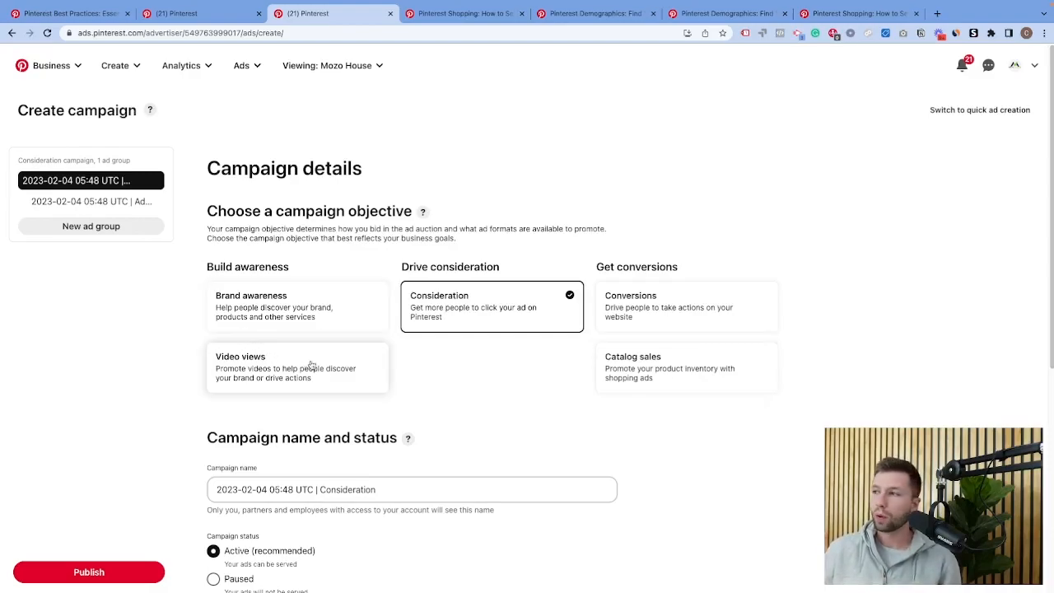
{"action": "left_click", "coordinate": [665, 299]}
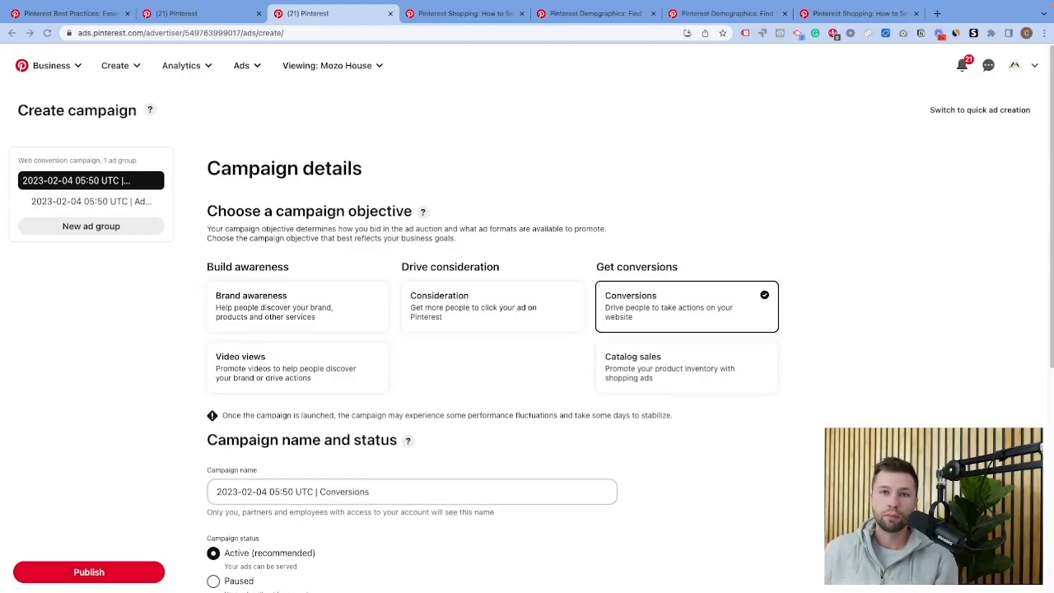
{"action": "left_click", "coordinate": [632, 369]}
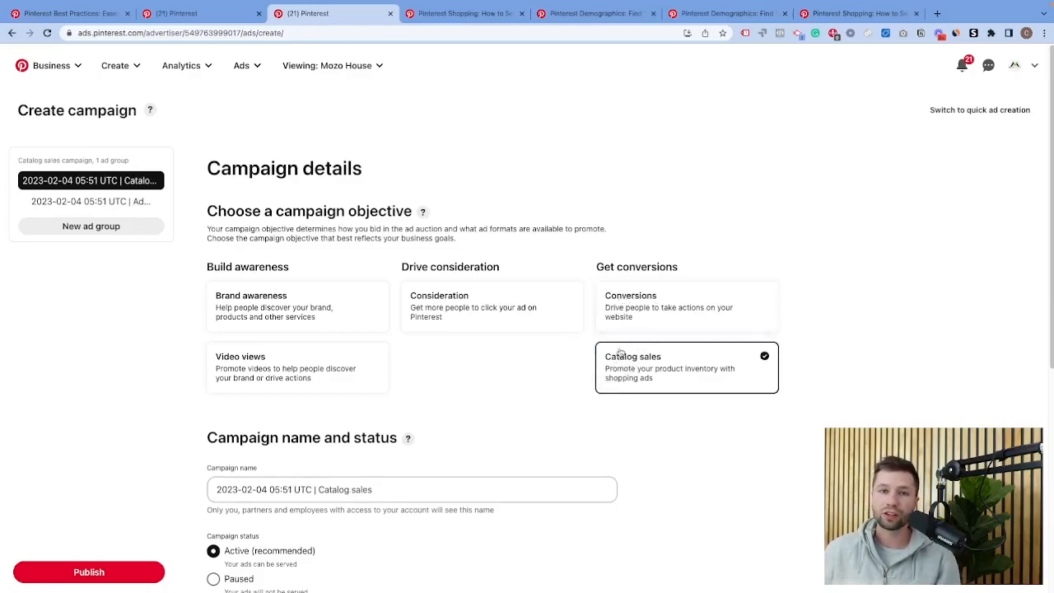
{"action": "left_click", "coordinate": [613, 289]}
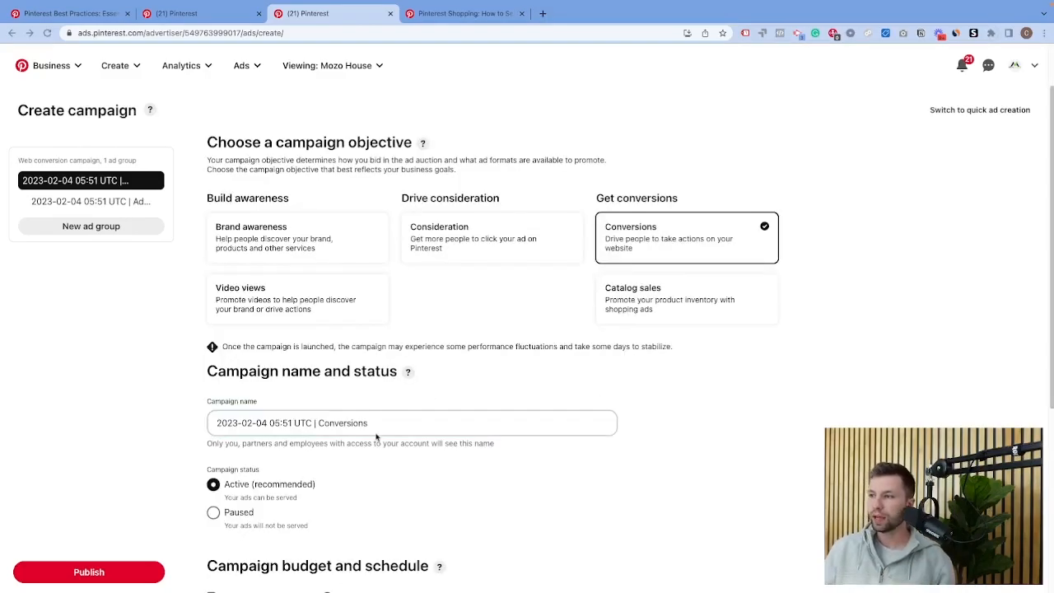
Step: Rename the campaign "Test - Conversions"
{"action": "left_click", "coordinate": [303, 420]}
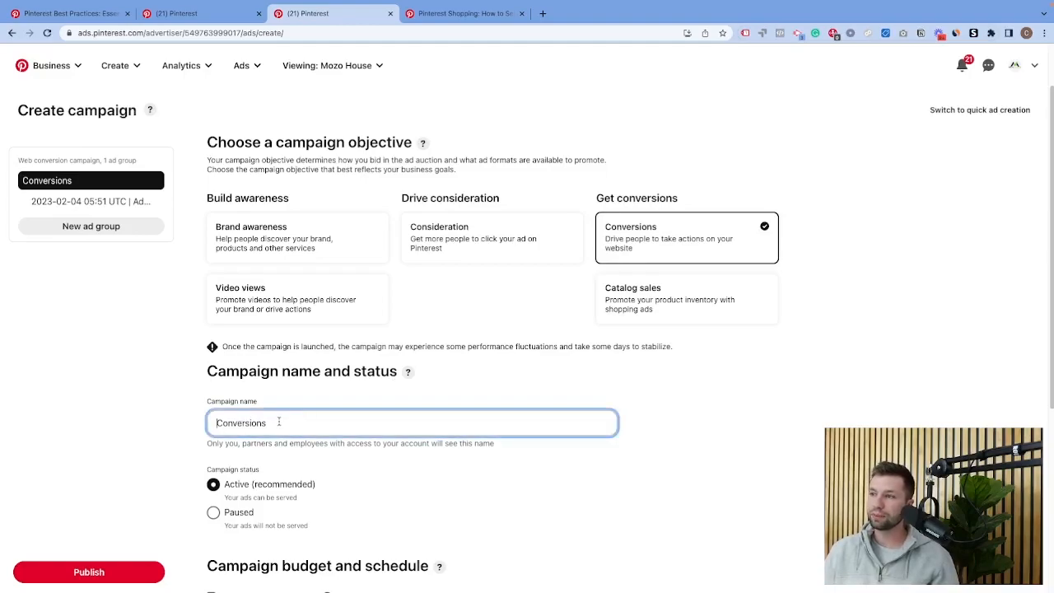
{"action": "double_click", "coordinate": [277, 421]}
{"action": "left_click", "coordinate": [281, 427]}
{"action": "left_click", "coordinate": [215, 422]}
{"action": "type", "text": "Test -"}
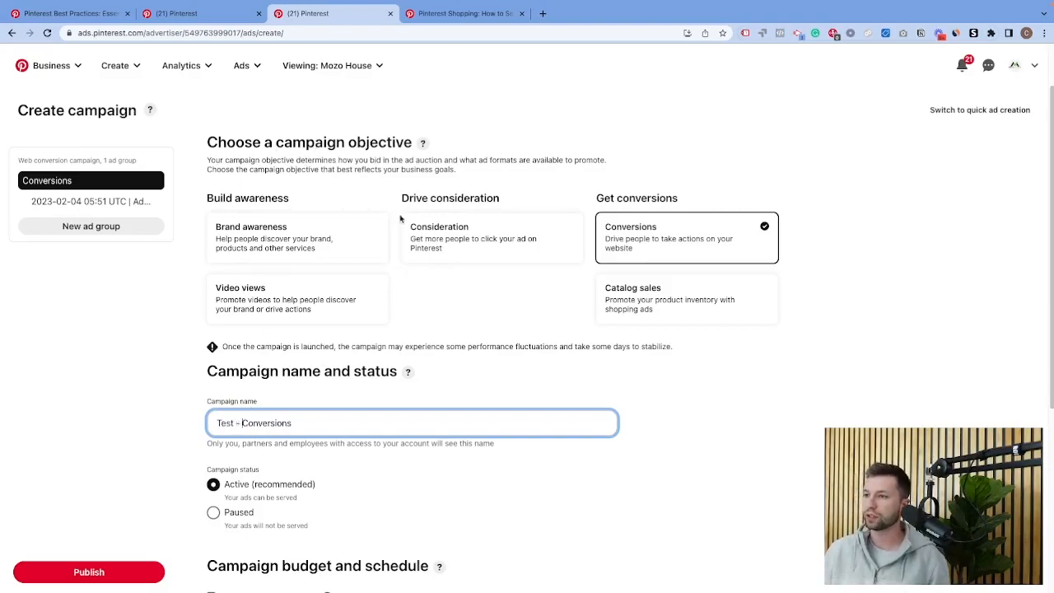
{"action": "scroll", "coordinate": [357, 403], "scroll_direction": "down", "scroll_amount": 1}
{"action": "left_click", "coordinate": [318, 425]}
{"action": "scroll", "coordinate": [318, 425], "scroll_direction": "down", "scroll_amount": 2}
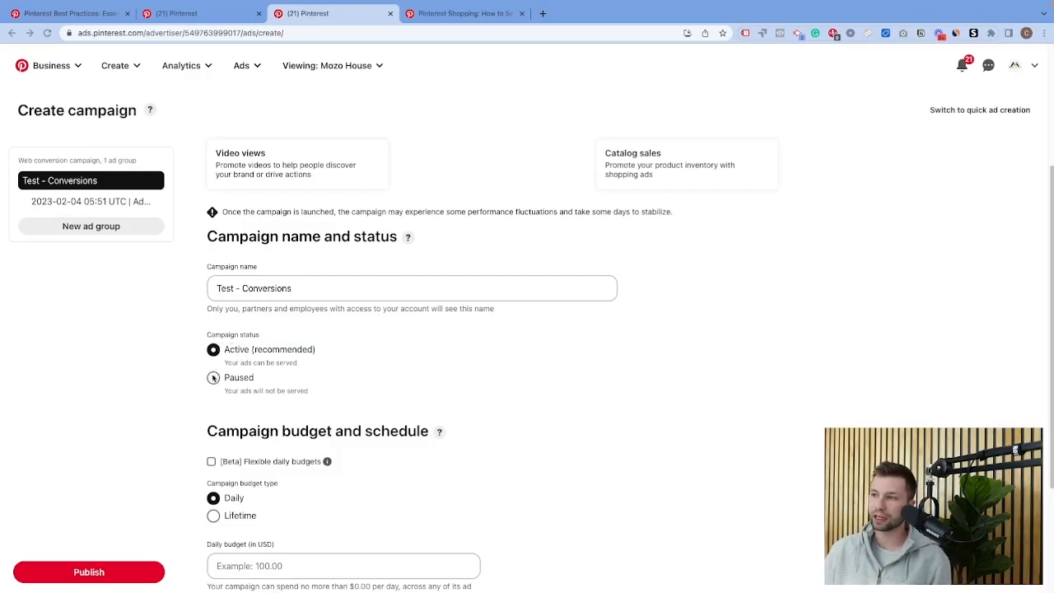
Step: Check the flexible daily budgets explanation, then keep the Daily budget type with a daily budget of 10.00 USD
{"action": "scroll", "coordinate": [215, 387], "scroll_direction": "down", "scroll_amount": 1}
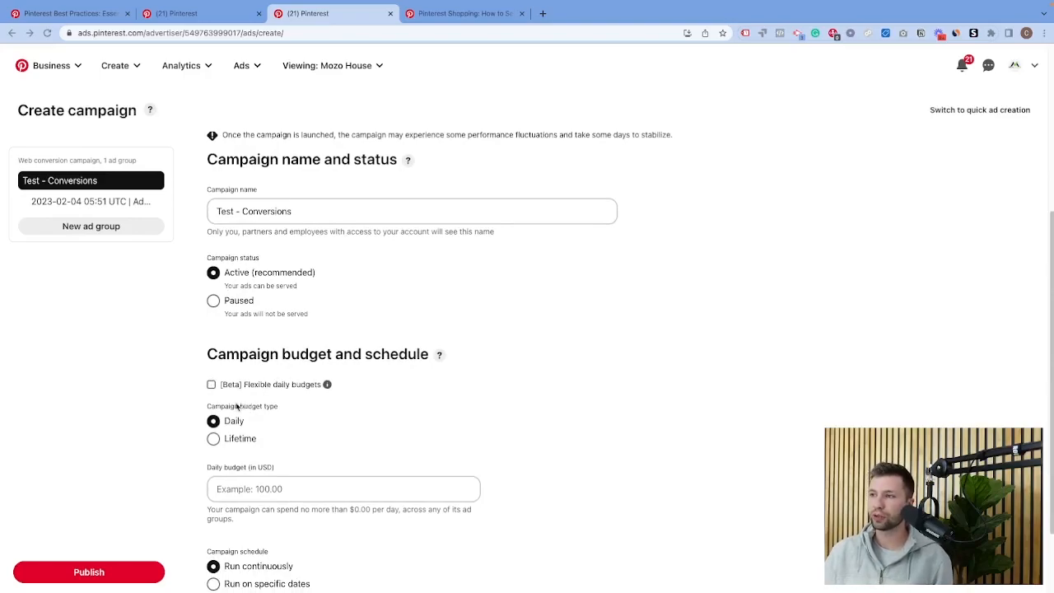
{"action": "left_click", "coordinate": [241, 211]}
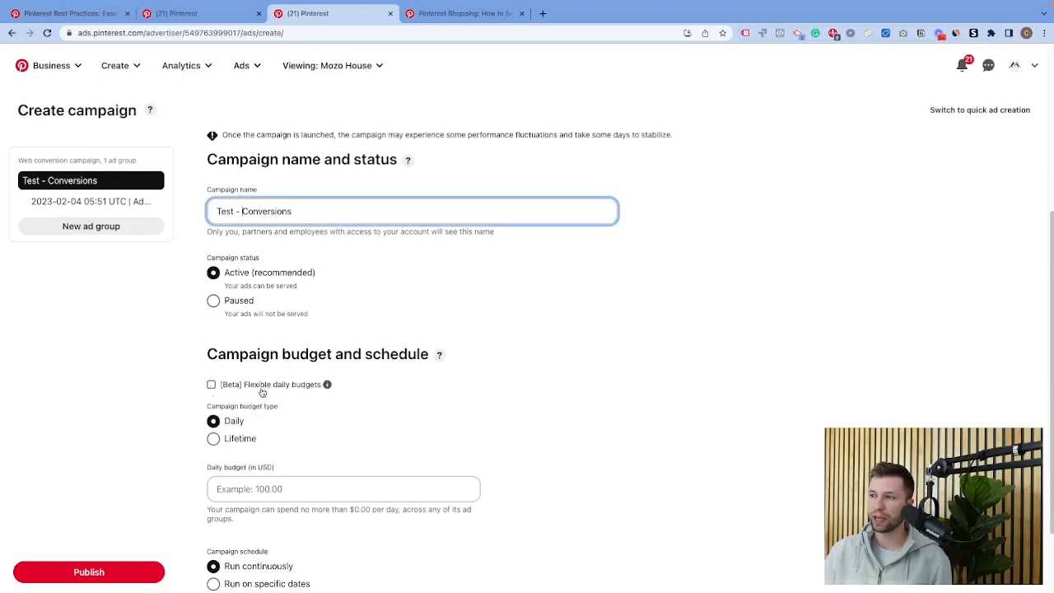
{"action": "mouse_move", "coordinate": [327, 384]}
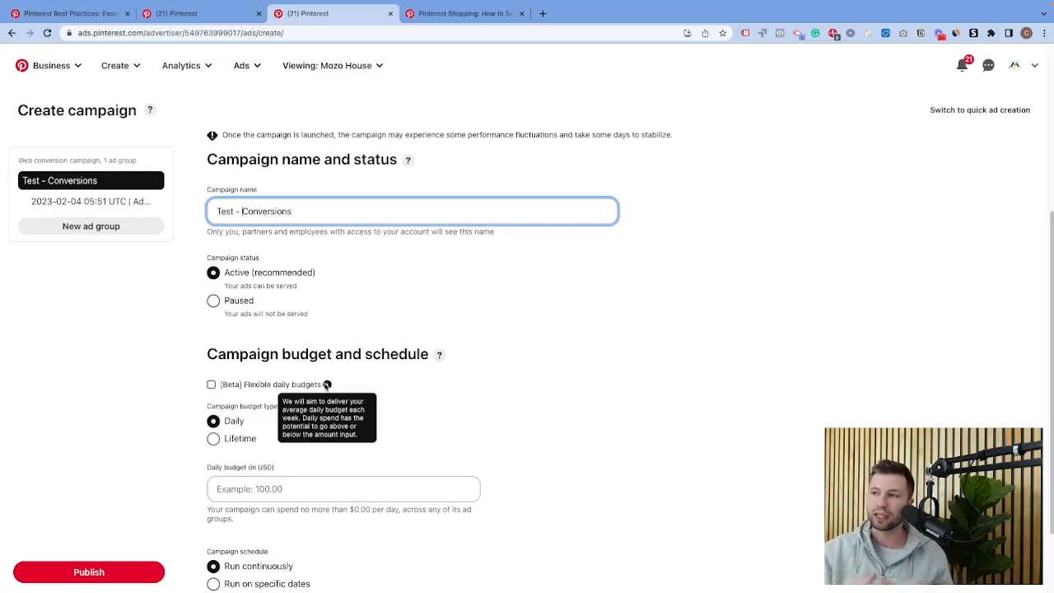
{"action": "scroll", "coordinate": [326, 385], "scroll_direction": "down", "scroll_amount": 1}
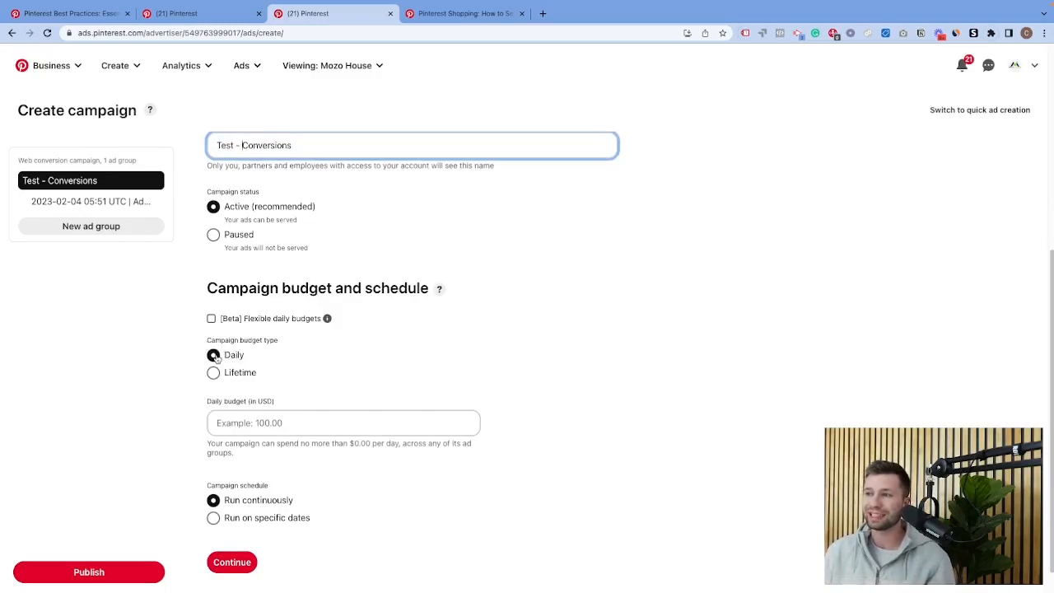
{"action": "left_click", "coordinate": [214, 372]}
{"action": "left_click", "coordinate": [213, 359]}
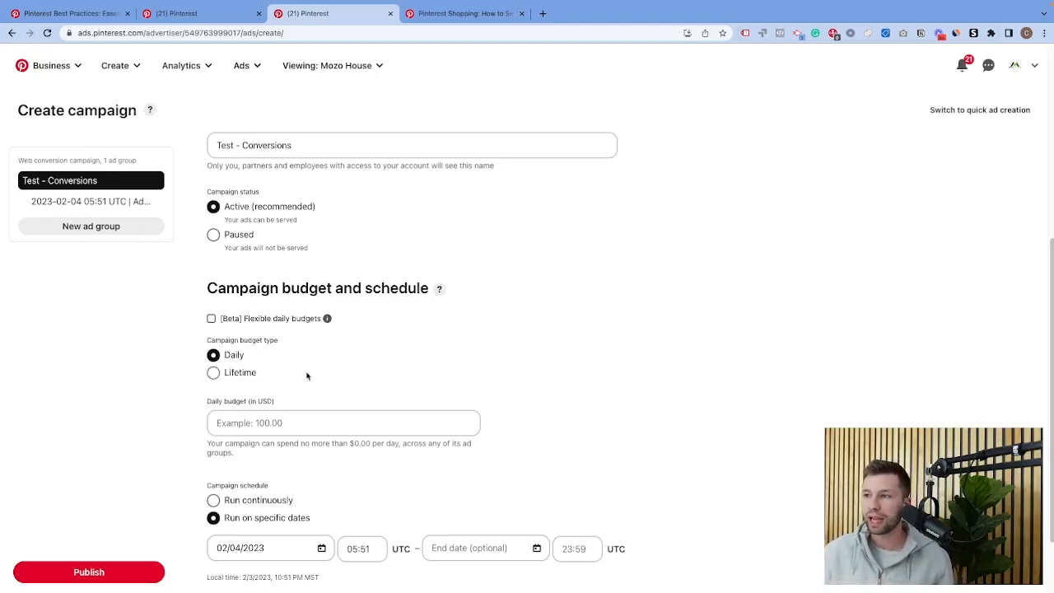
{"action": "scroll", "coordinate": [305, 371], "scroll_direction": "down", "scroll_amount": 1}
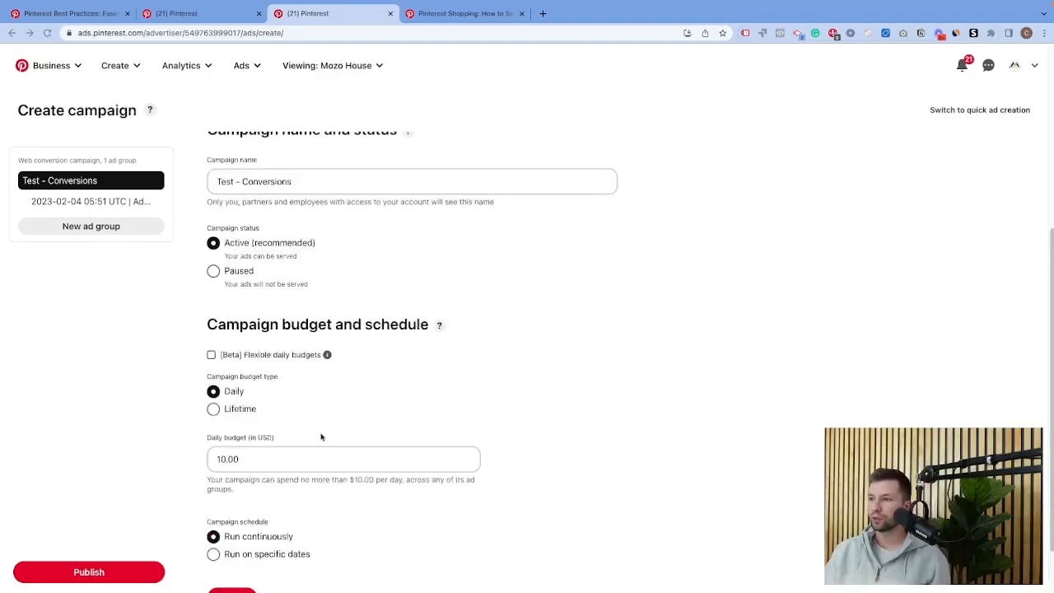
Step: Schedule the campaign to run on specific dates and continue to the ad group details
{"action": "scroll", "coordinate": [263, 444], "scroll_direction": "down", "scroll_amount": 1}
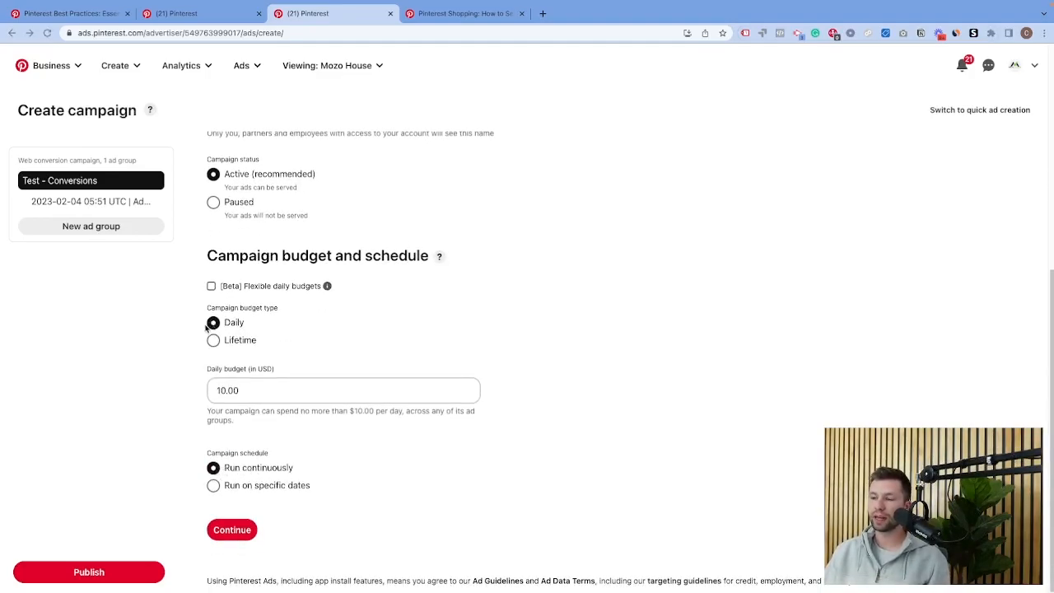
{"action": "left_click", "coordinate": [213, 486]}
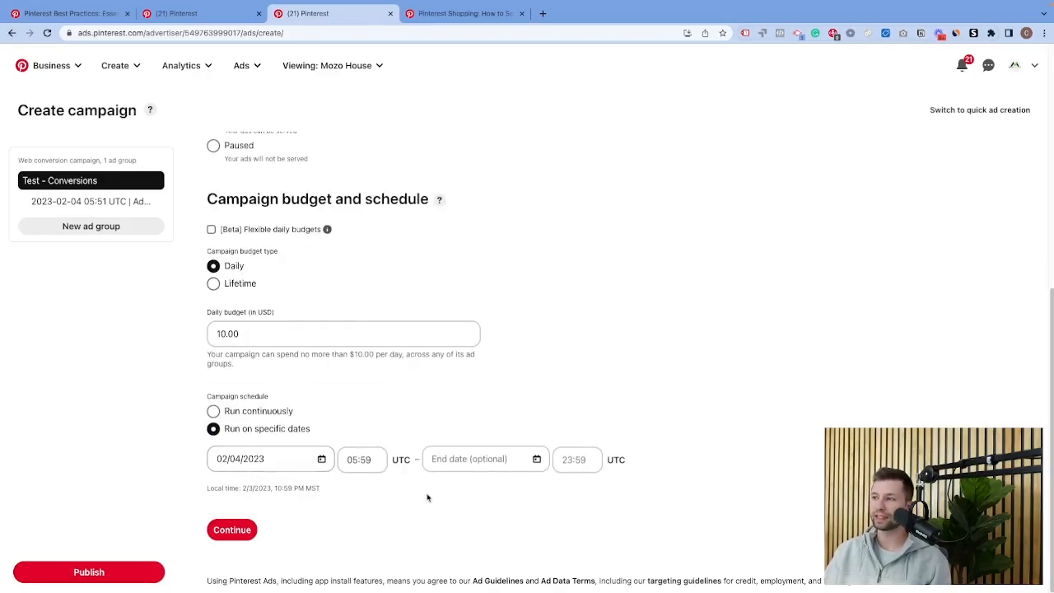
{"action": "left_click", "coordinate": [234, 530]}
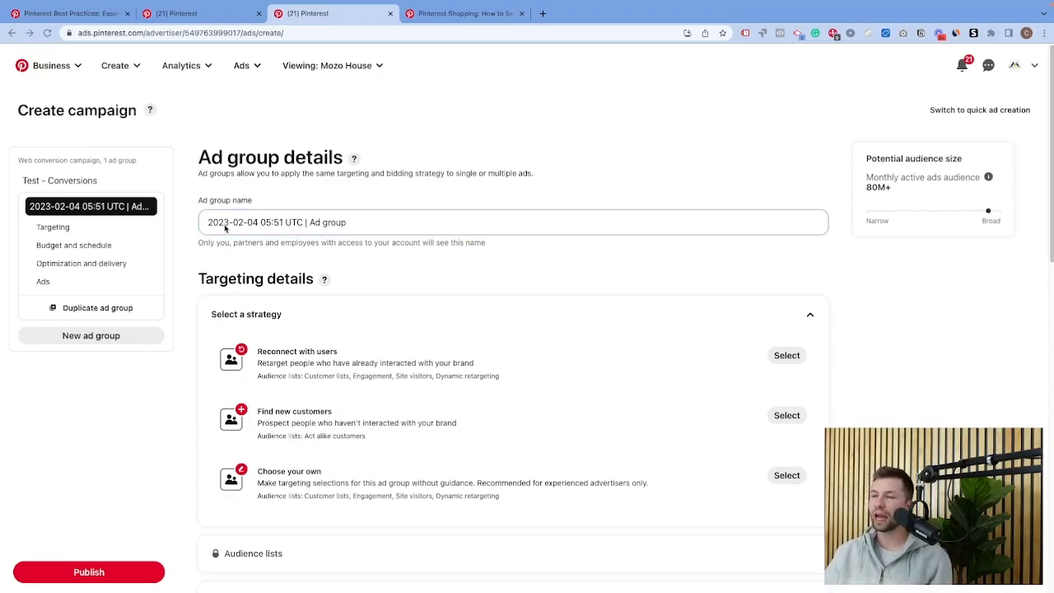
{"action": "left_click", "coordinate": [212, 224]}
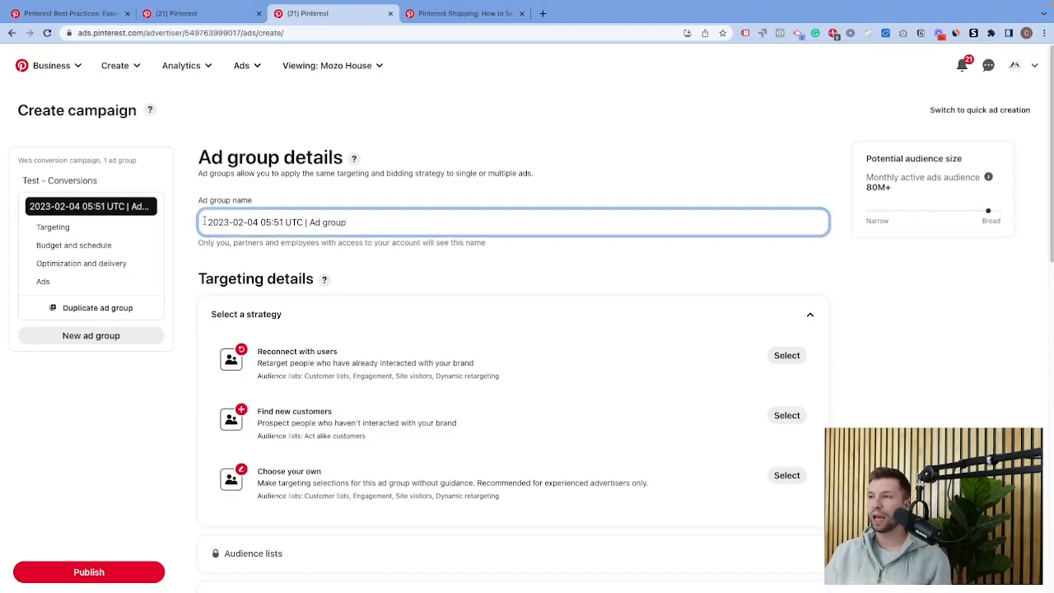
{"action": "left_click_drag", "start_coordinate": [206, 223], "coordinate": [357, 224]}
{"action": "left_click", "coordinate": [356, 224]}
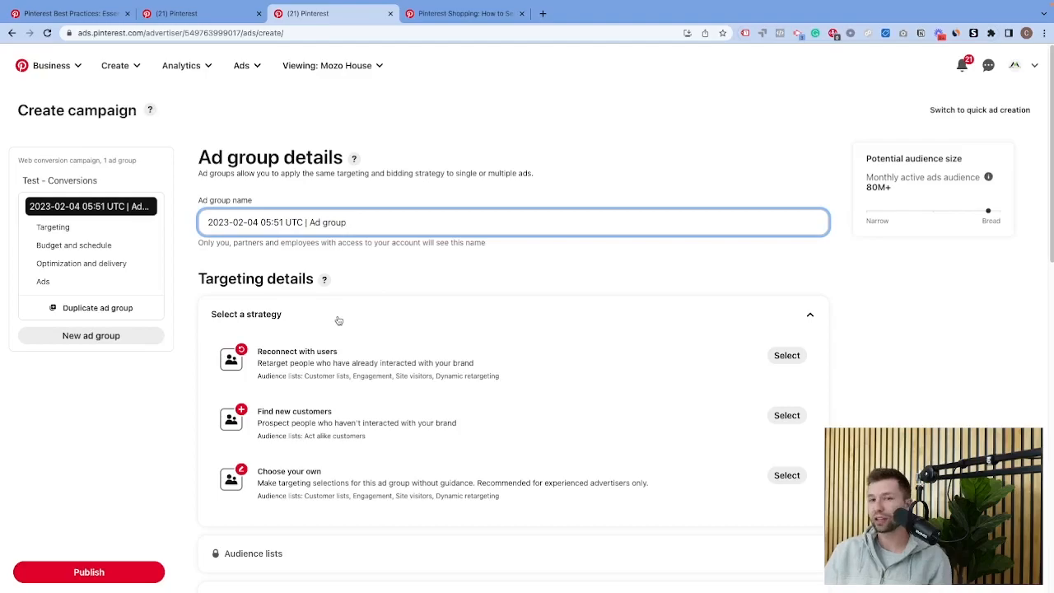
Step: Set the ad group's targeting strategy to "Choose your own"
{"action": "scroll", "coordinate": [337, 324], "scroll_direction": "down", "scroll_amount": 2}
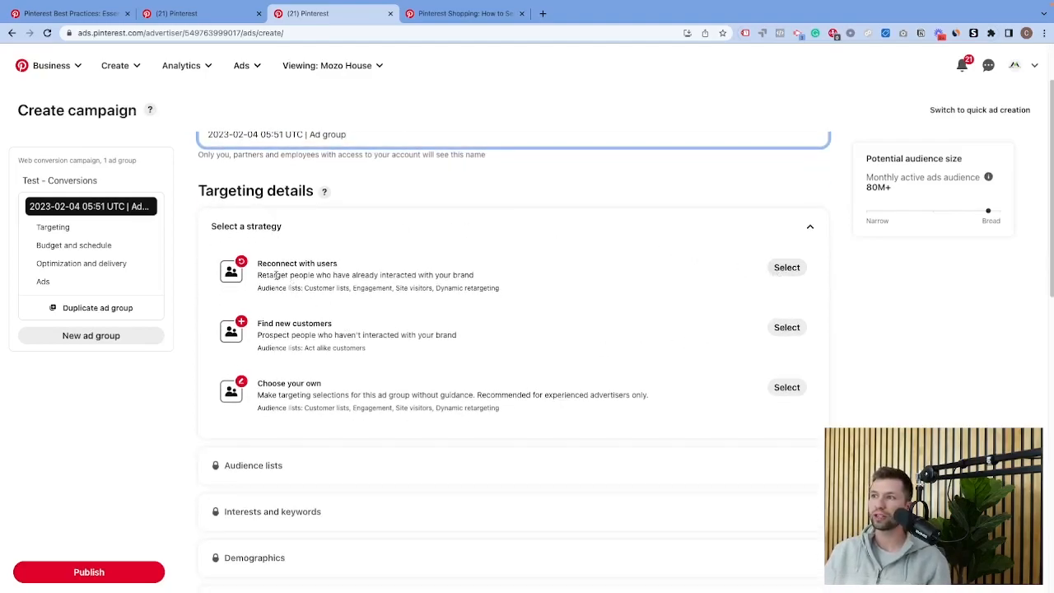
{"action": "scroll", "coordinate": [346, 331], "scroll_direction": "down", "scroll_amount": 1}
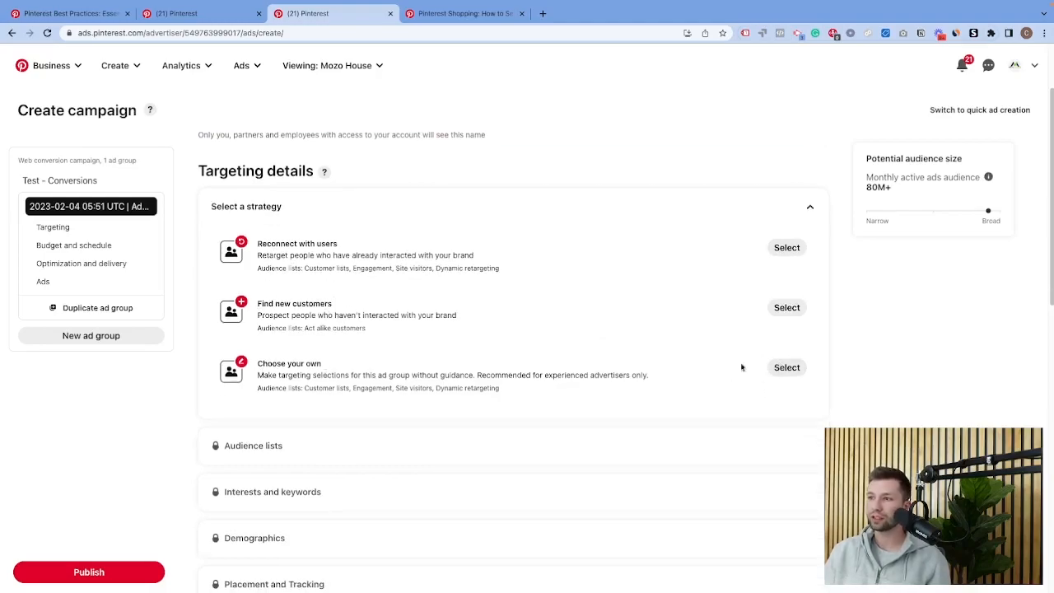
{"action": "scroll", "coordinate": [322, 298], "scroll_direction": "down", "scroll_amount": 1}
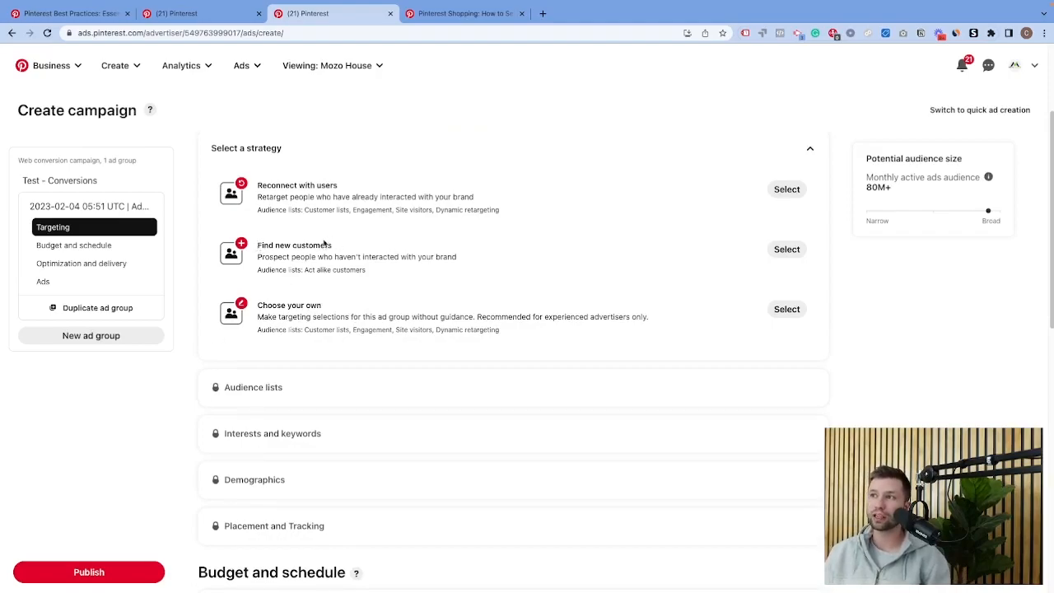
{"action": "left_click", "coordinate": [784, 309]}
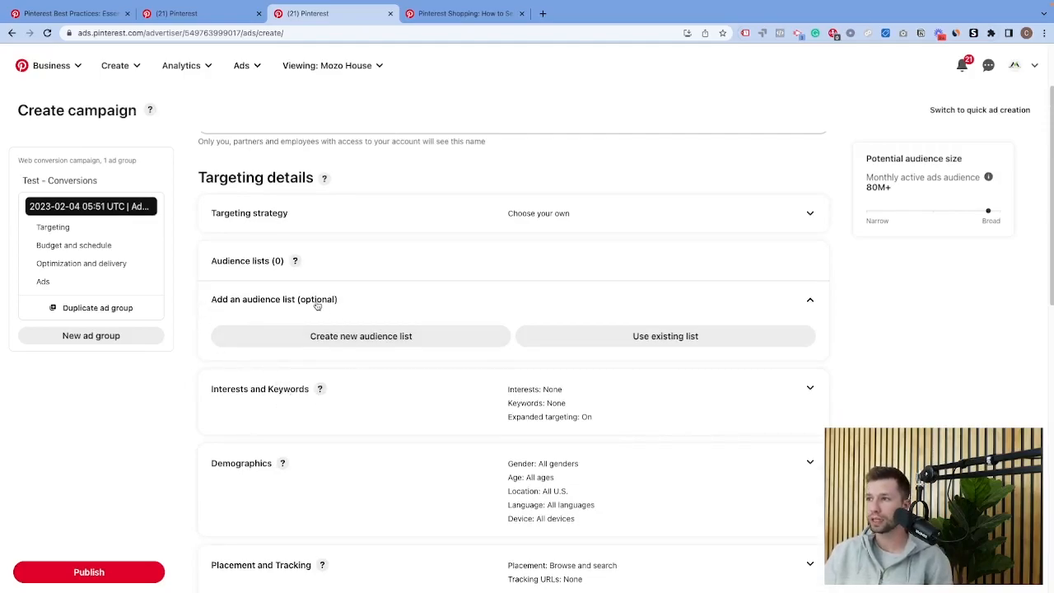
Step: Start a new Engagement audience list for the ad group and name it "Engaged With Pins"
{"action": "scroll", "coordinate": [268, 395], "scroll_direction": "down", "scroll_amount": 3}
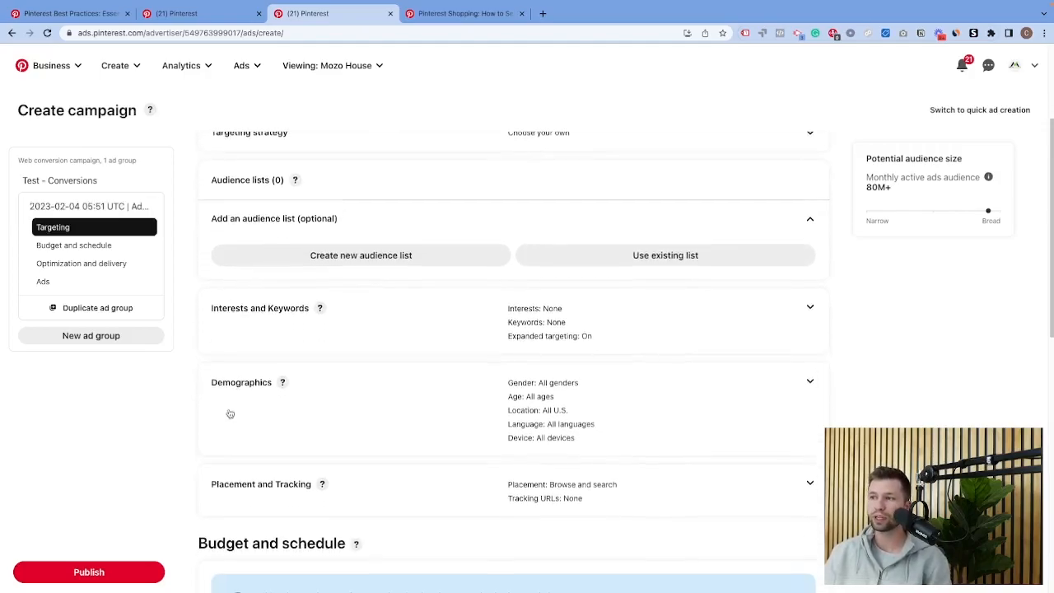
{"action": "scroll", "coordinate": [280, 401], "scroll_direction": "up", "scroll_amount": 3}
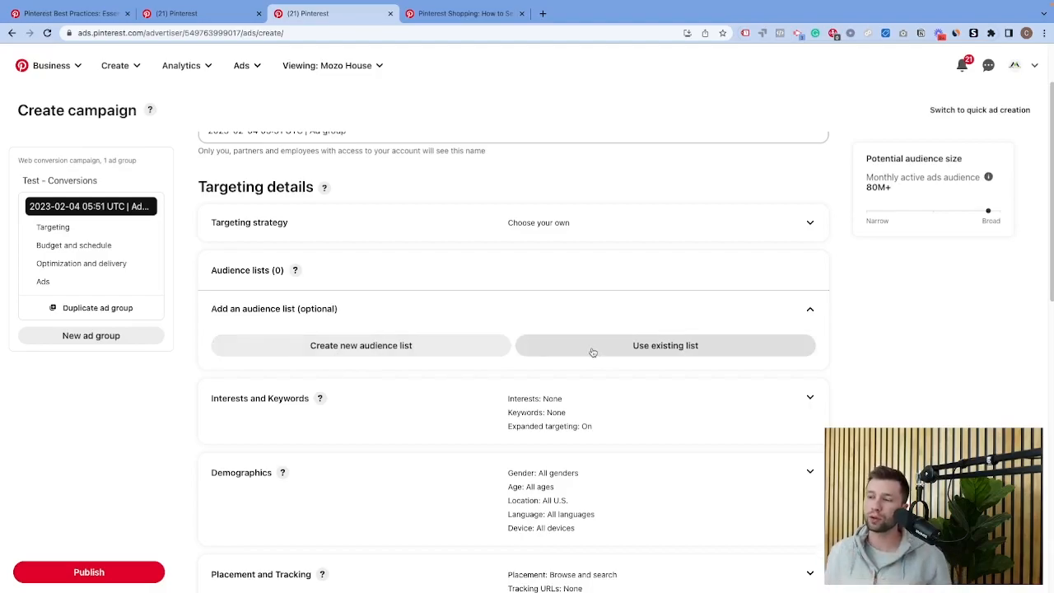
{"action": "left_click", "coordinate": [354, 346]}
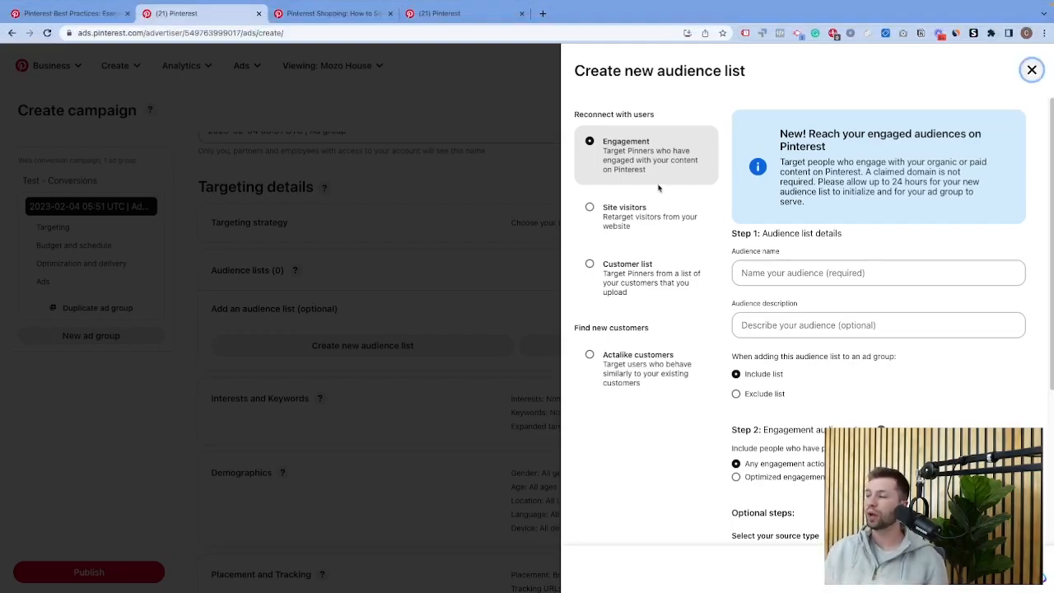
{"action": "left_click", "coordinate": [749, 272]}
{"action": "type", "text": "Engaged With Pins"}
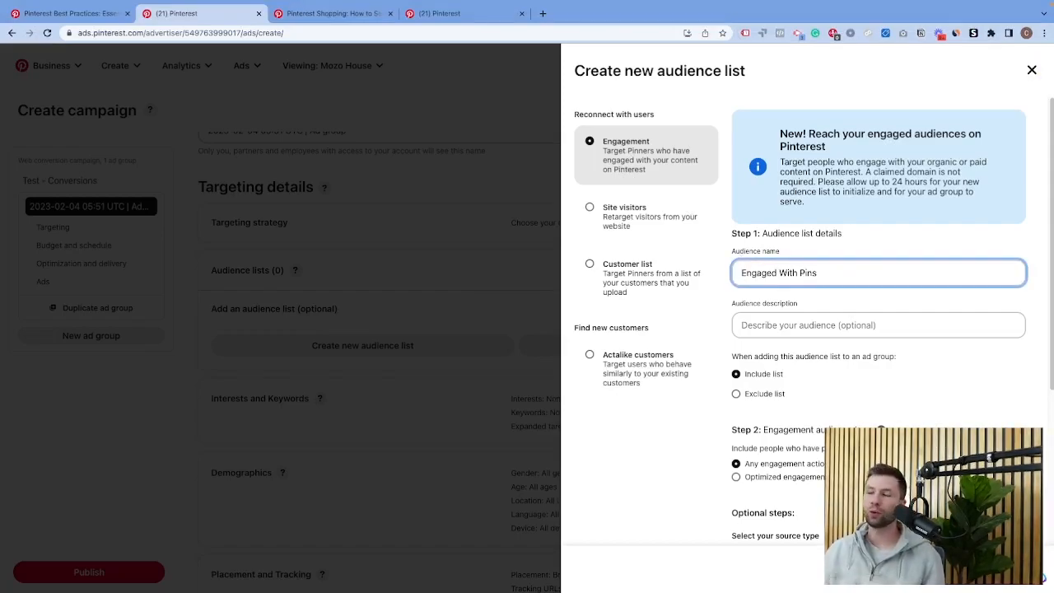
Step: Review the new audience list's include and exclude options and the explanation of its engagement audience type
{"action": "left_click", "coordinate": [791, 327]}
{"action": "scroll", "coordinate": [803, 342], "scroll_direction": "down", "scroll_amount": 1}
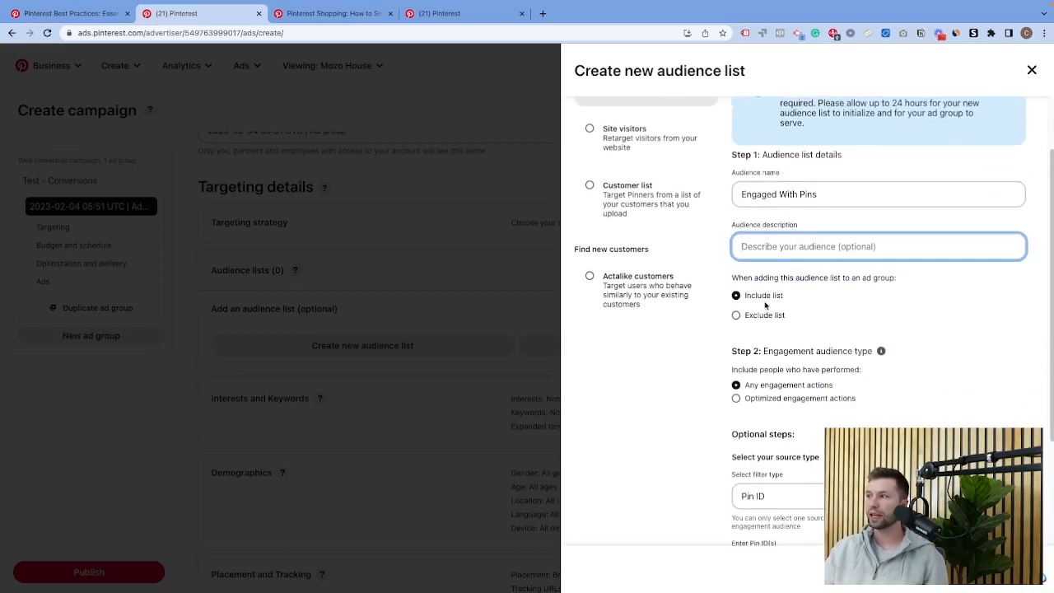
{"action": "left_click", "coordinate": [734, 280]}
{"action": "left_click_drag", "start_coordinate": [735, 279], "coordinate": [897, 282]}
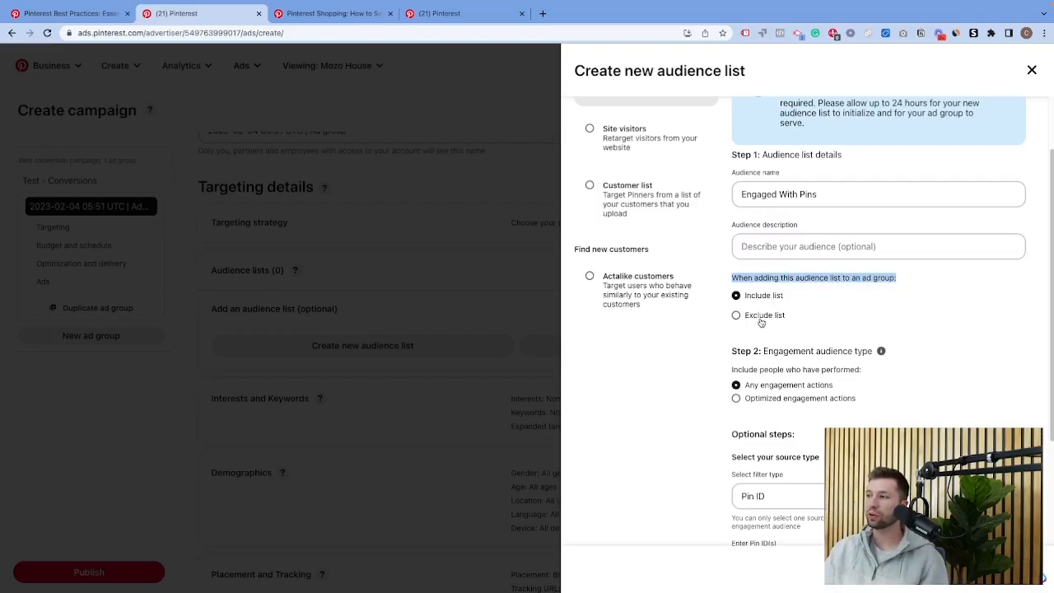
{"action": "scroll", "coordinate": [802, 330], "scroll_direction": "up", "scroll_amount": 1}
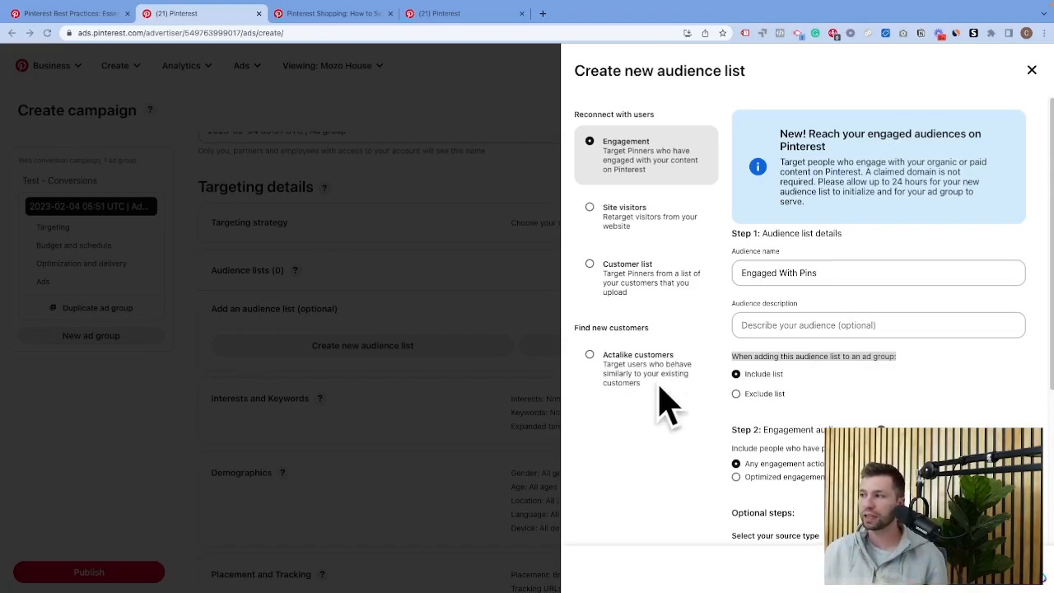
{"action": "scroll", "coordinate": [653, 411], "scroll_direction": "down", "scroll_amount": 2}
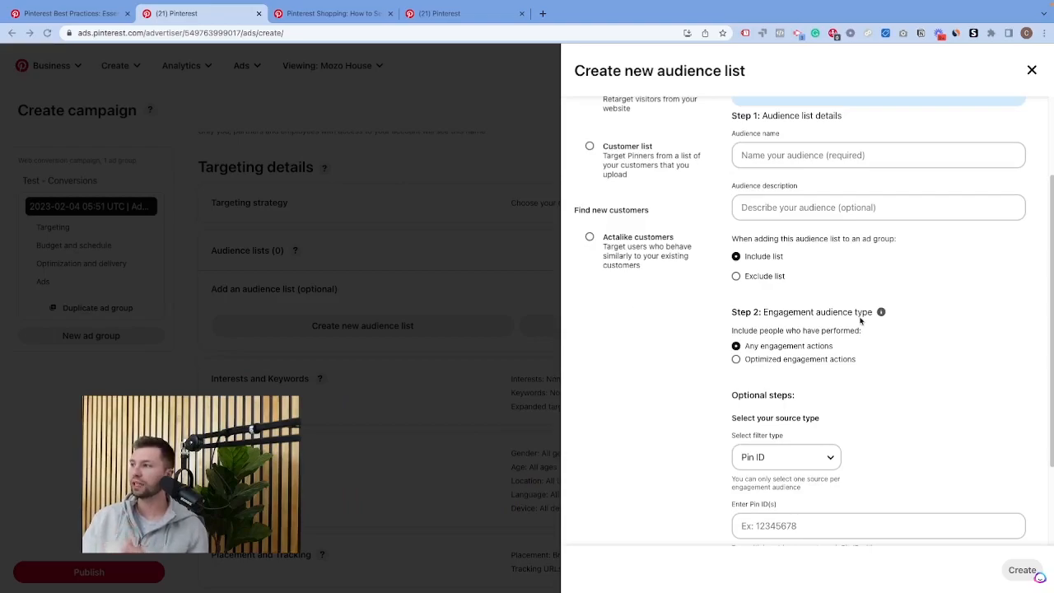
{"action": "mouse_move", "coordinate": [880, 313]}
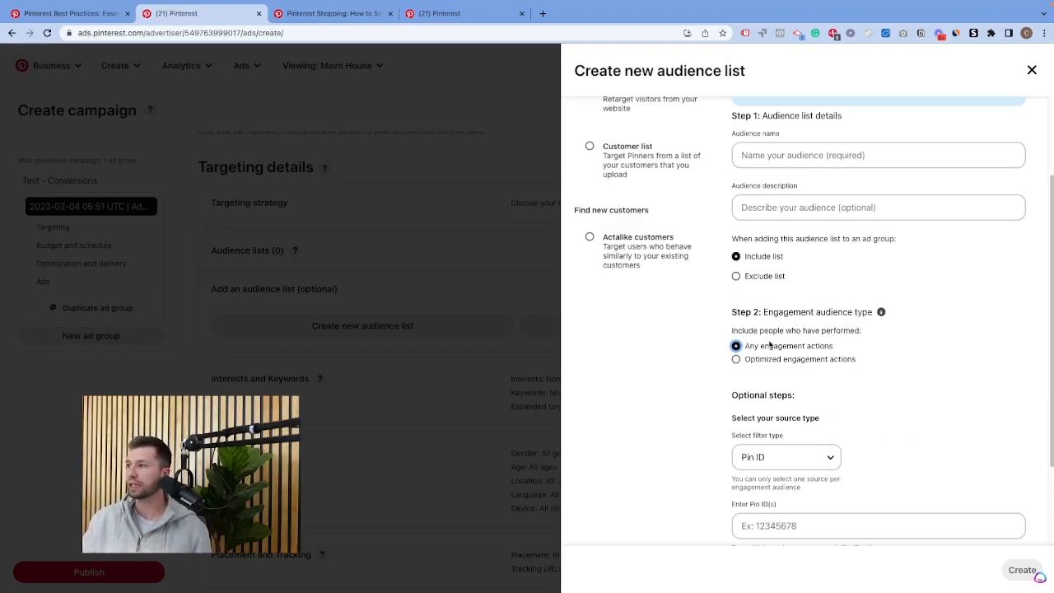
Step: Look at the Objective filter type for the engagement audience's source and return the filter type to Pin ID
{"action": "scroll", "coordinate": [745, 361], "scroll_direction": "down", "scroll_amount": 3}
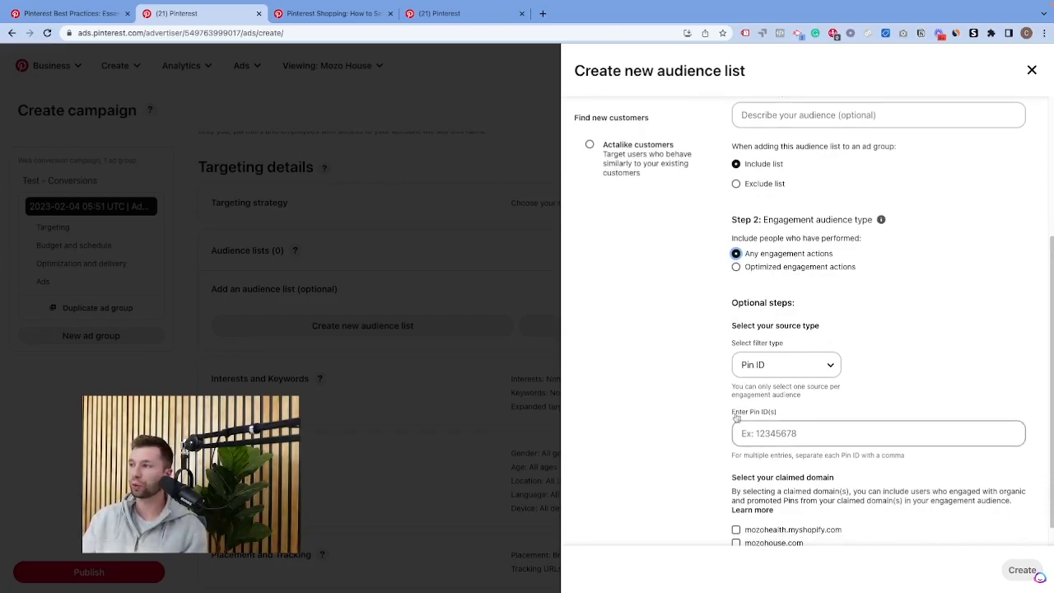
{"action": "left_click", "coordinate": [824, 369]}
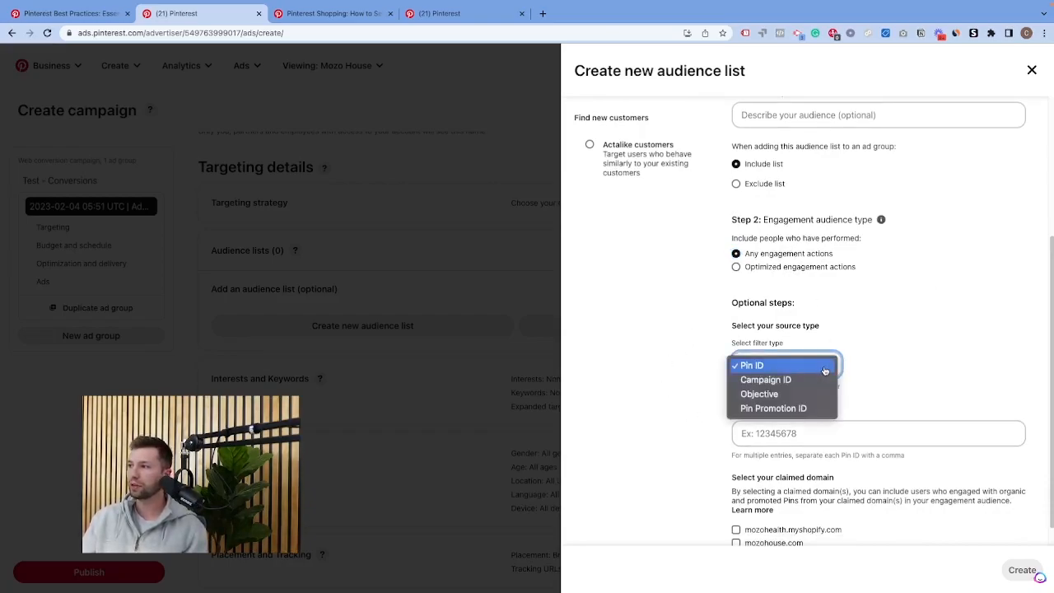
{"action": "left_click", "coordinate": [770, 400]}
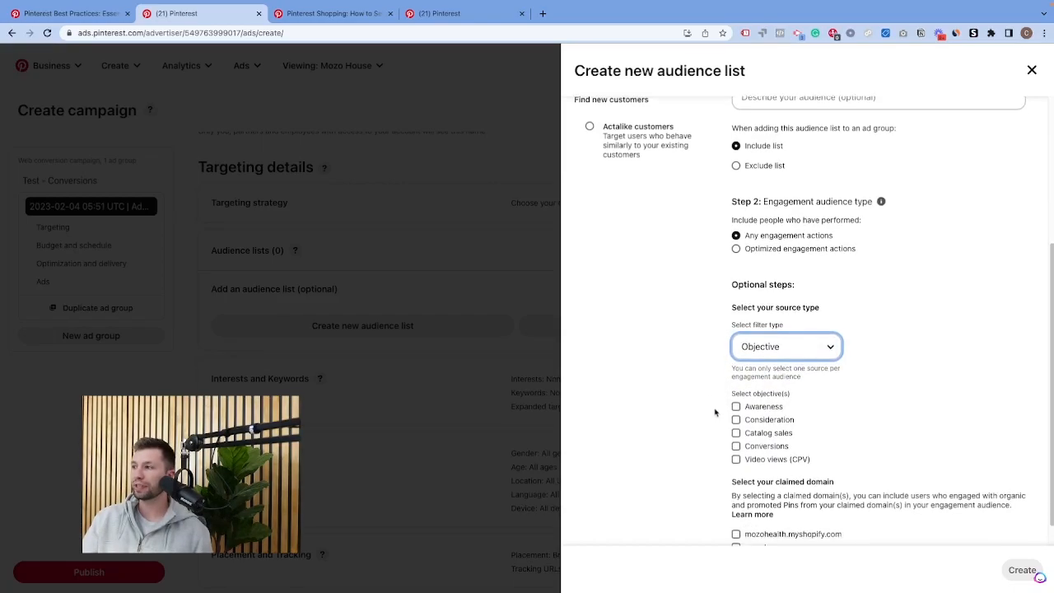
{"action": "left_click", "coordinate": [782, 352]}
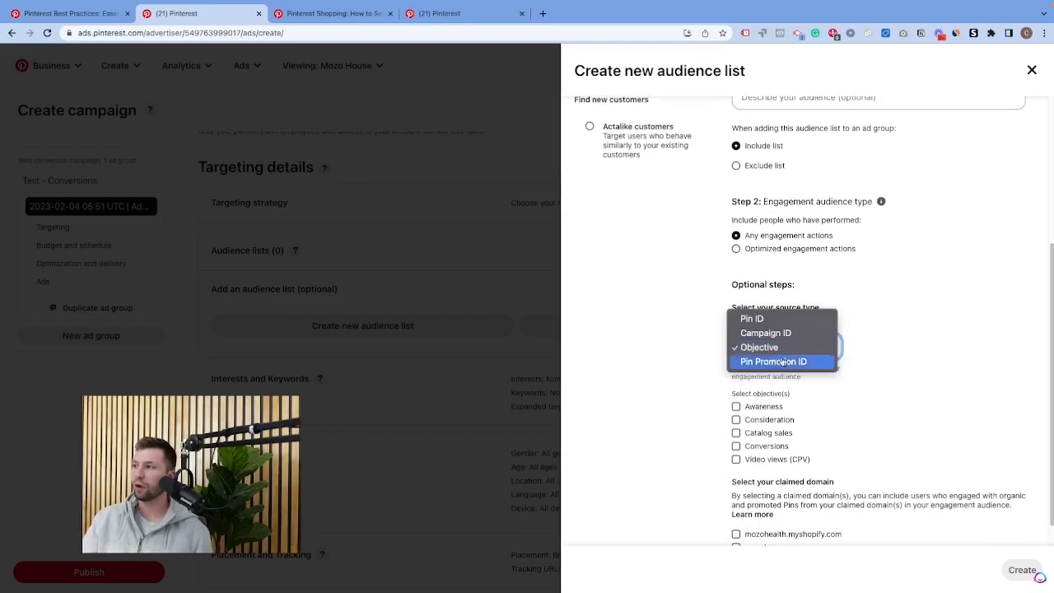
{"action": "left_click", "coordinate": [750, 319]}
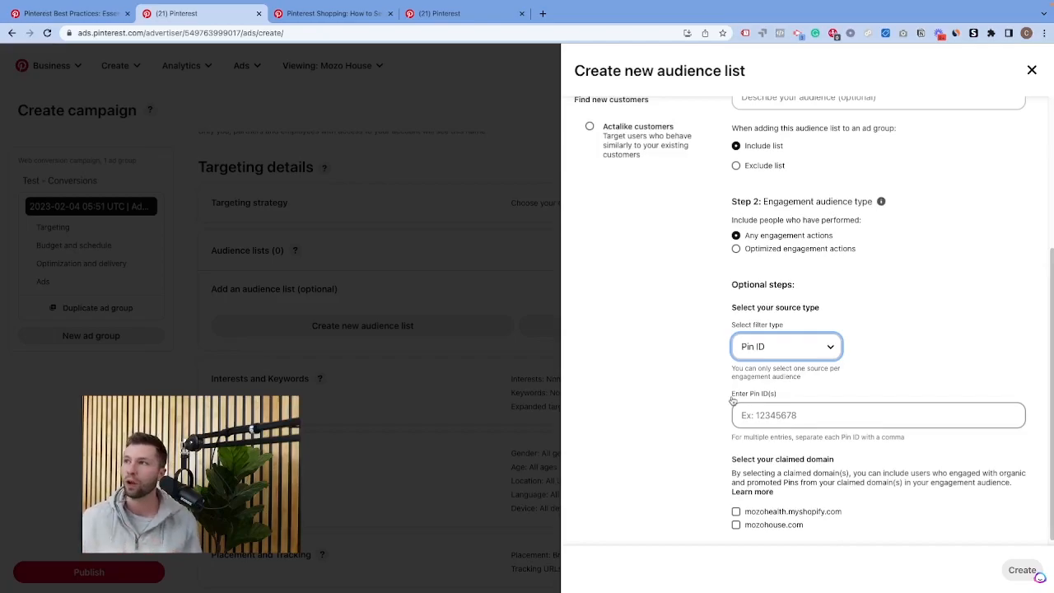
Step: Go to the Mozo House profile and open the created pin "10 Fun Couples Workout Ideas" to find its Pin ID
{"action": "left_click", "coordinate": [432, 16]}
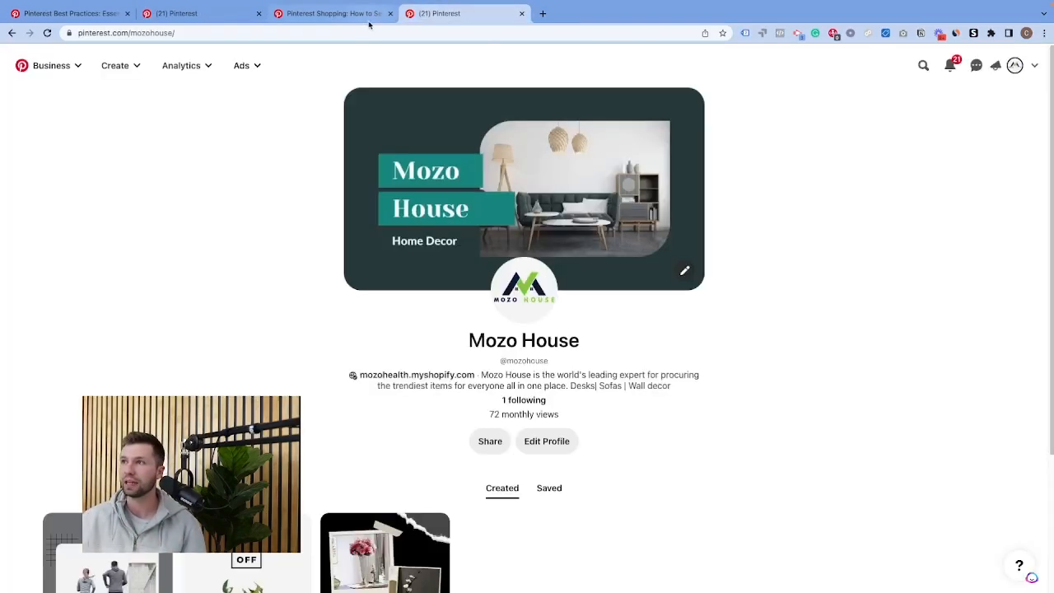
{"action": "scroll", "coordinate": [206, 341], "scroll_direction": "down", "scroll_amount": 2}
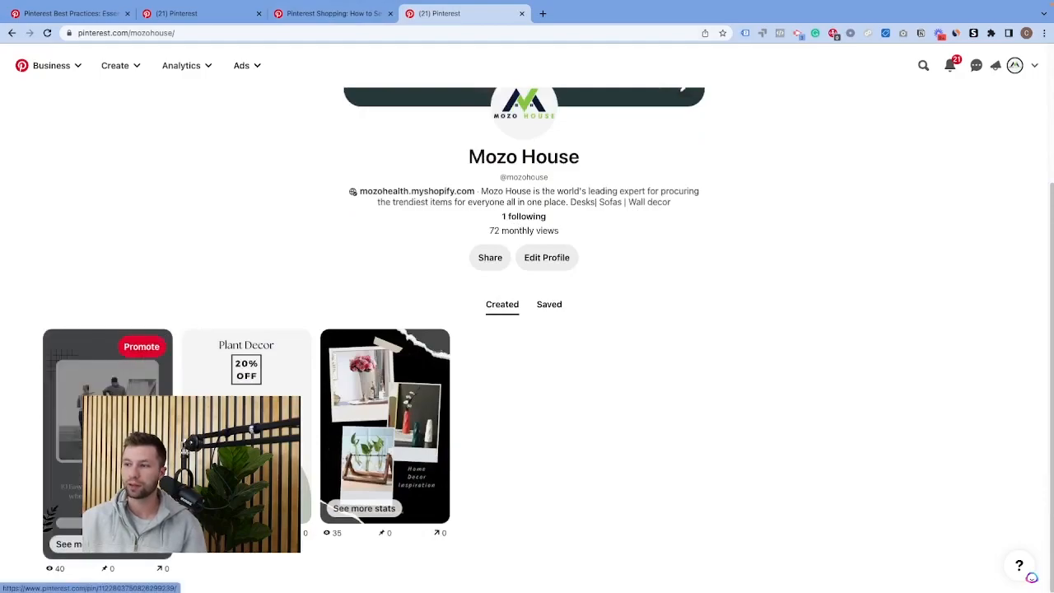
{"action": "left_click", "coordinate": [123, 378]}
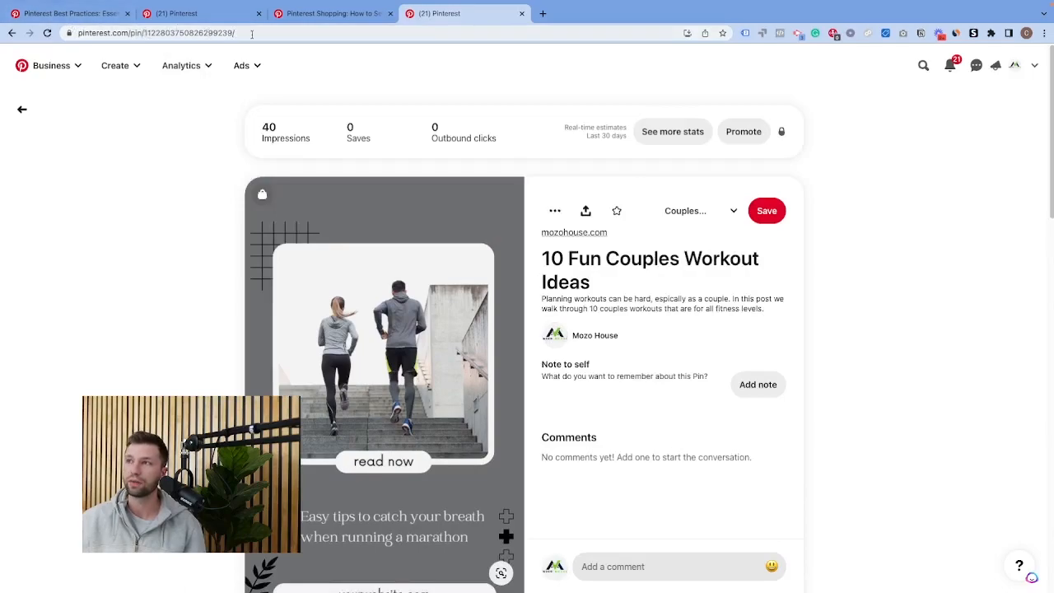
{"action": "left_click_drag", "start_coordinate": [232, 33], "coordinate": [145, 34]}
{"action": "key", "text": "ctrl+c"}
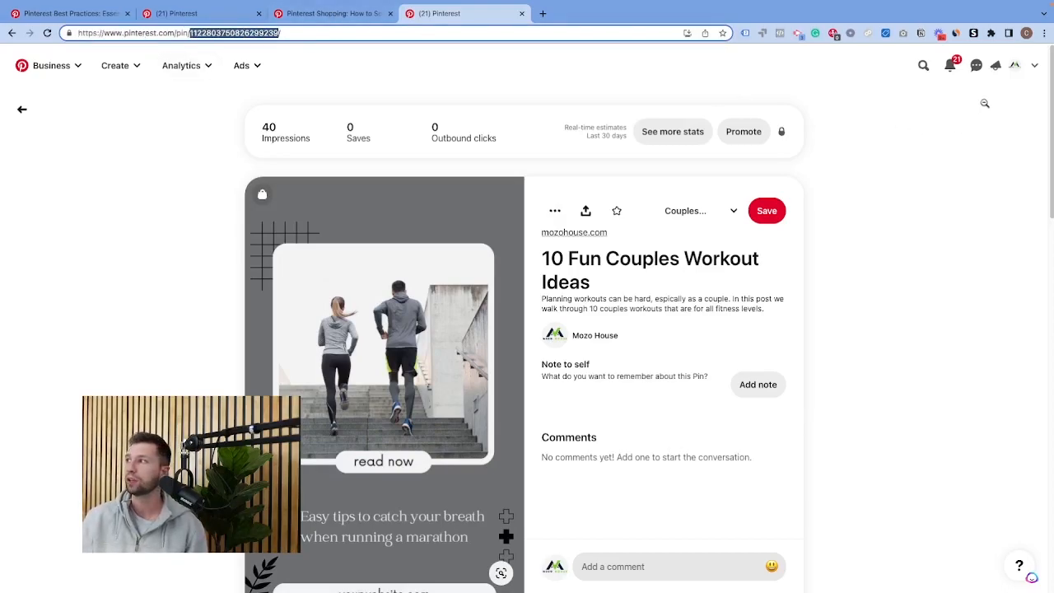
{"action": "left_click", "coordinate": [328, 13]}
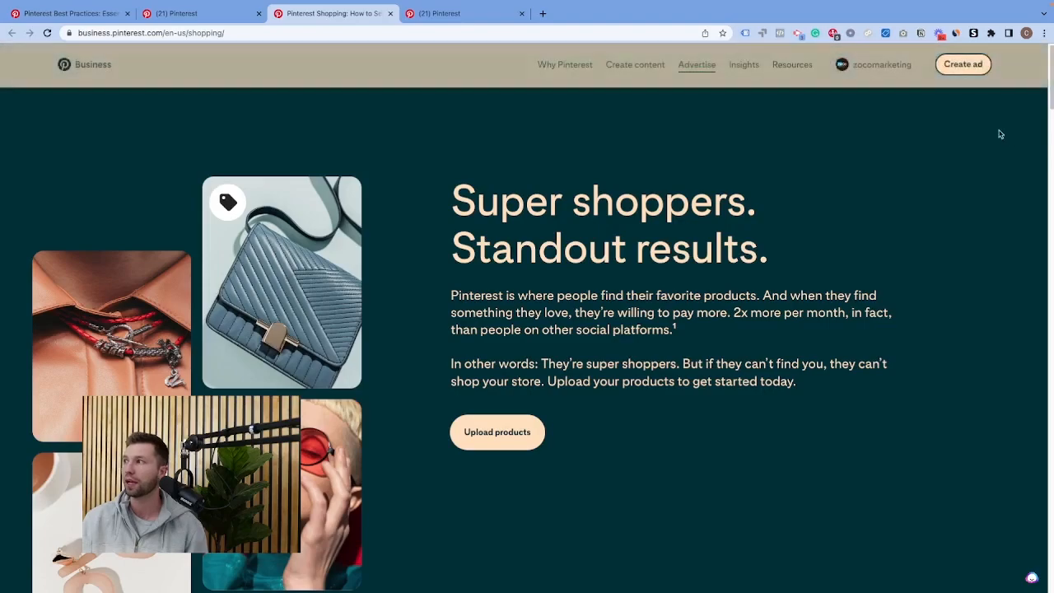
{"action": "left_click", "coordinate": [84, 16]}
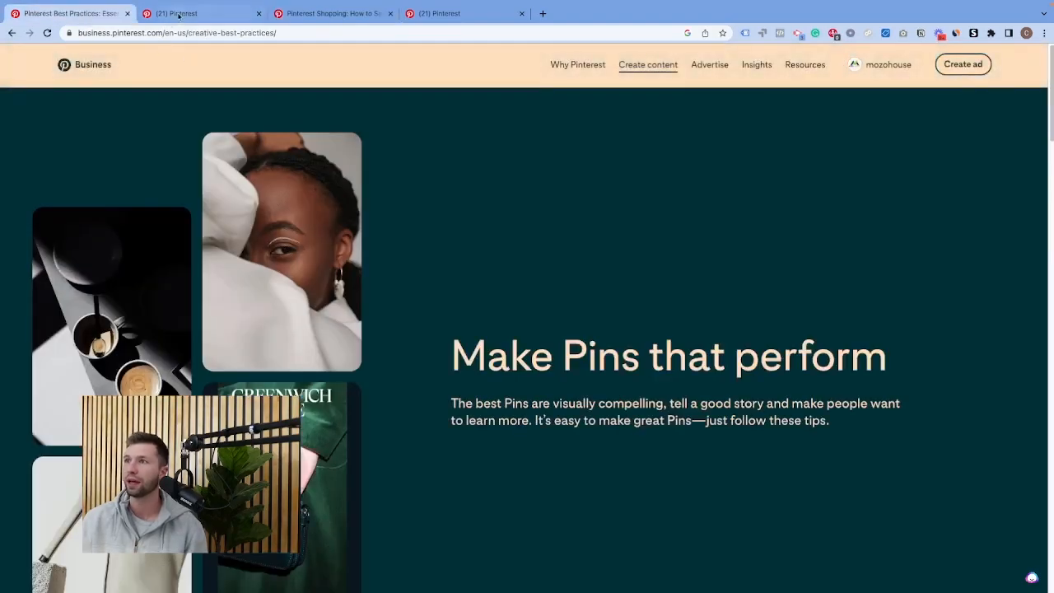
{"action": "left_click", "coordinate": [175, 14]}
{"action": "left_click", "coordinate": [745, 415]}
{"action": "key", "text": "ctrl+v"}
Step: Include the claimed domain mozohouse.com and create the "Engaged With Pins" audience list for the ad group
{"action": "scroll", "coordinate": [671, 406], "scroll_direction": "down", "scroll_amount": 1}
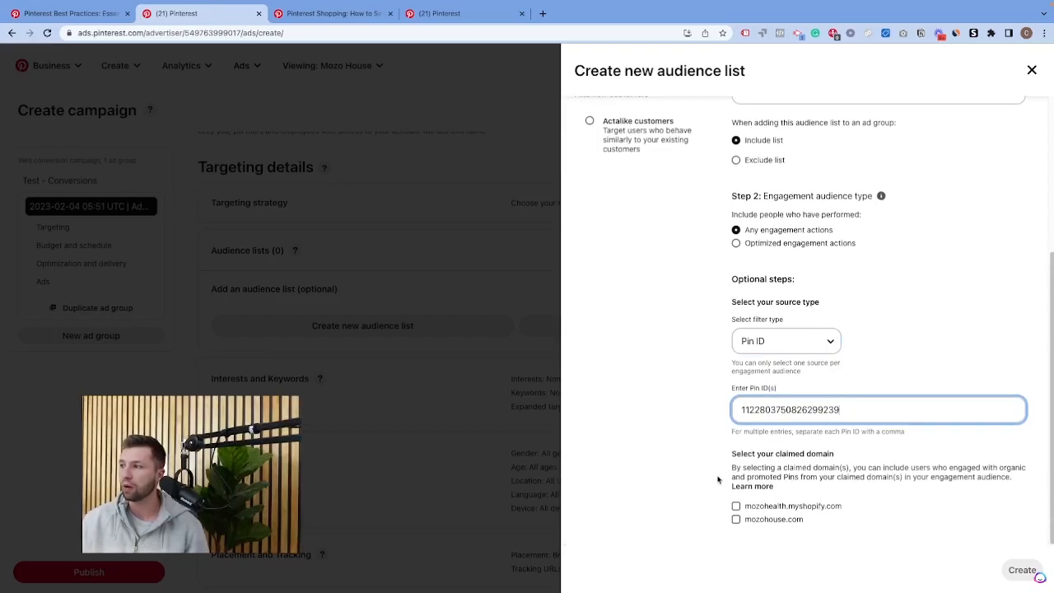
{"action": "left_click", "coordinate": [735, 520]}
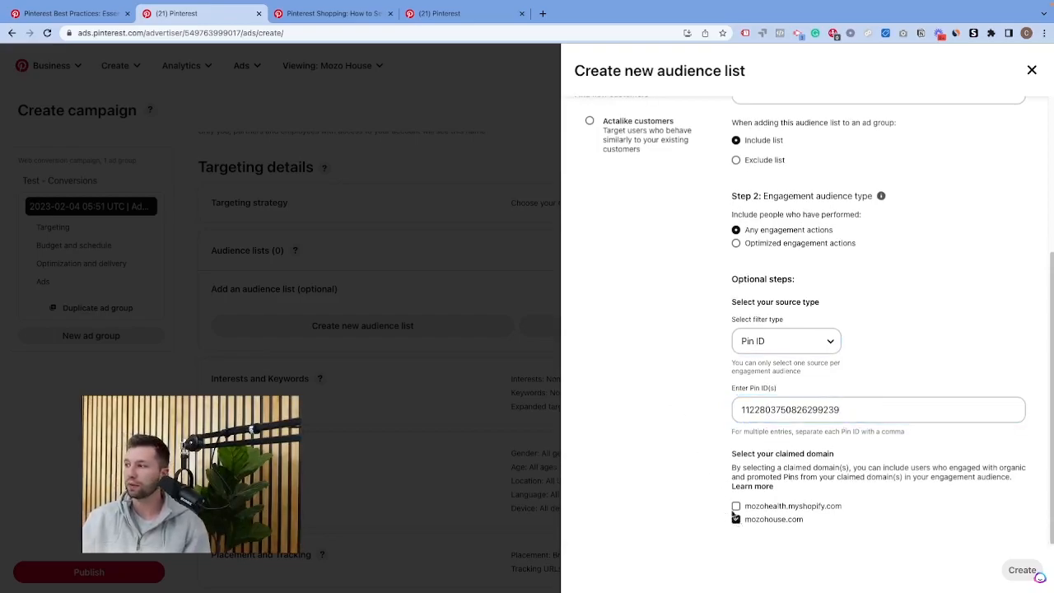
{"action": "scroll", "coordinate": [972, 535], "scroll_direction": "up", "scroll_amount": 1}
{"action": "scroll", "coordinate": [947, 568], "scroll_direction": "down", "scroll_amount": 1}
{"action": "left_click_drag", "start_coordinate": [242, 296], "coordinate": [357, 296]}
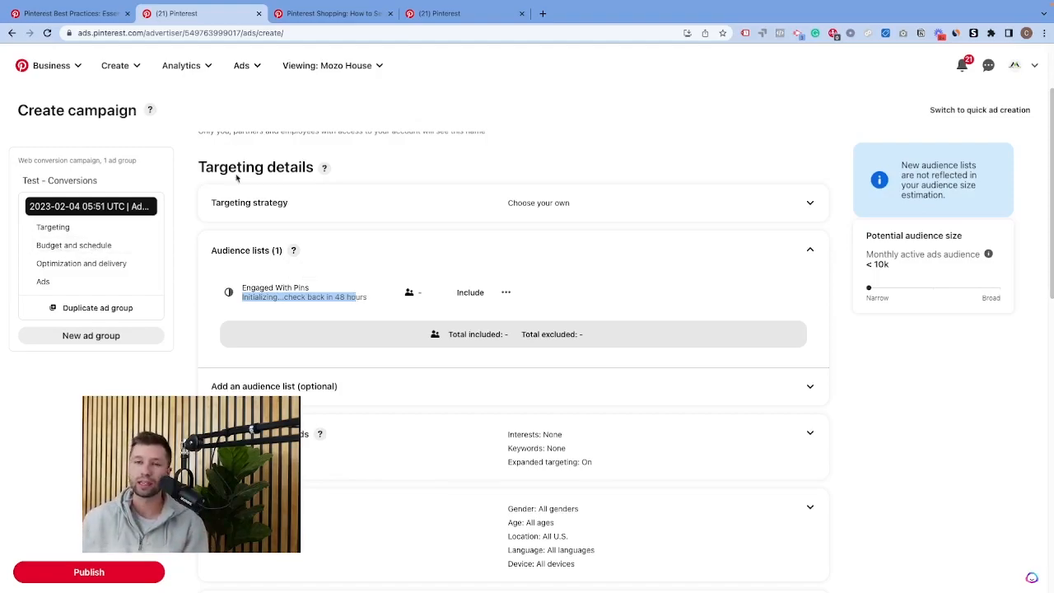
Step: Open the ad account's Audiences page and check the status of the Engaged With Pins and Engagement Test lists
{"action": "left_click", "coordinate": [243, 66]}
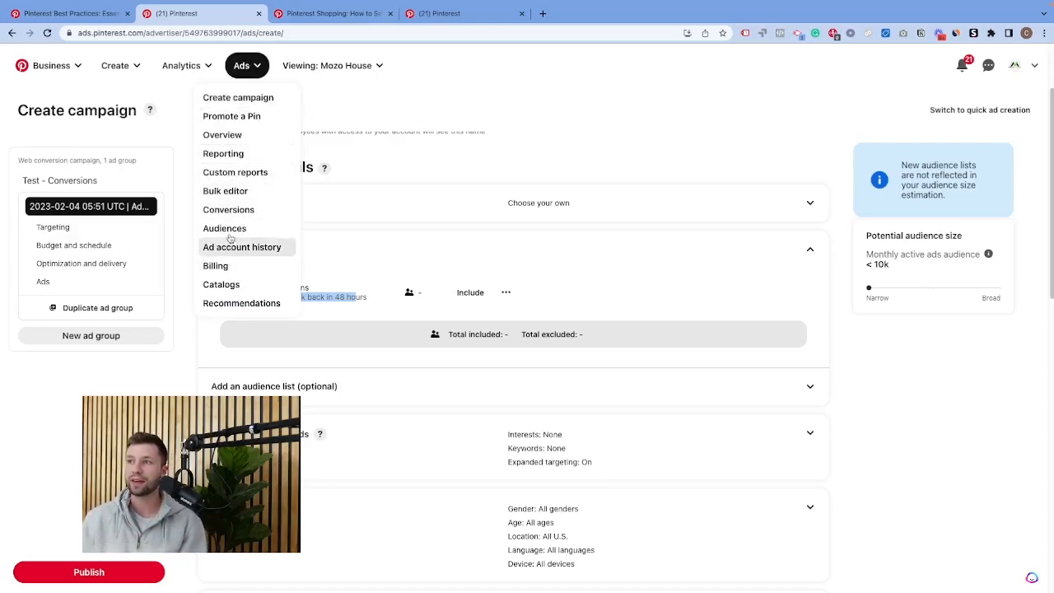
{"action": "left_click", "coordinate": [226, 228]}
{"action": "left_click_drag", "start_coordinate": [102, 255], "coordinate": [236, 283]}
{"action": "left_click", "coordinate": [134, 287]}
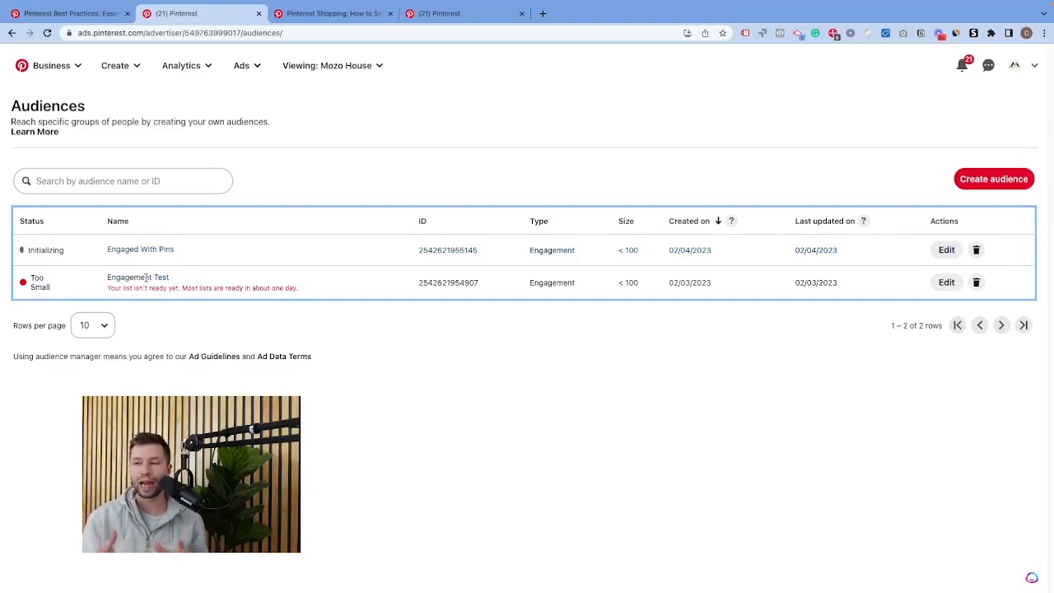
{"action": "left_click_drag", "start_coordinate": [7, 290], "coordinate": [822, 280]}
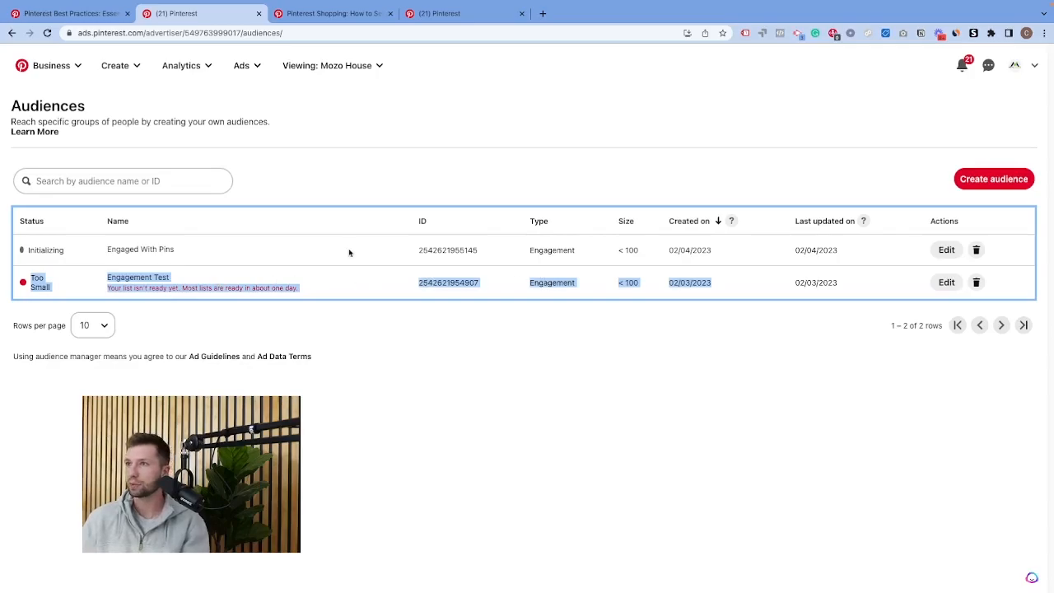
Step: Start a new audience list and review the setup options for the Site visitors, Customer list and Actalike customers types
{"action": "left_click", "coordinate": [970, 183]}
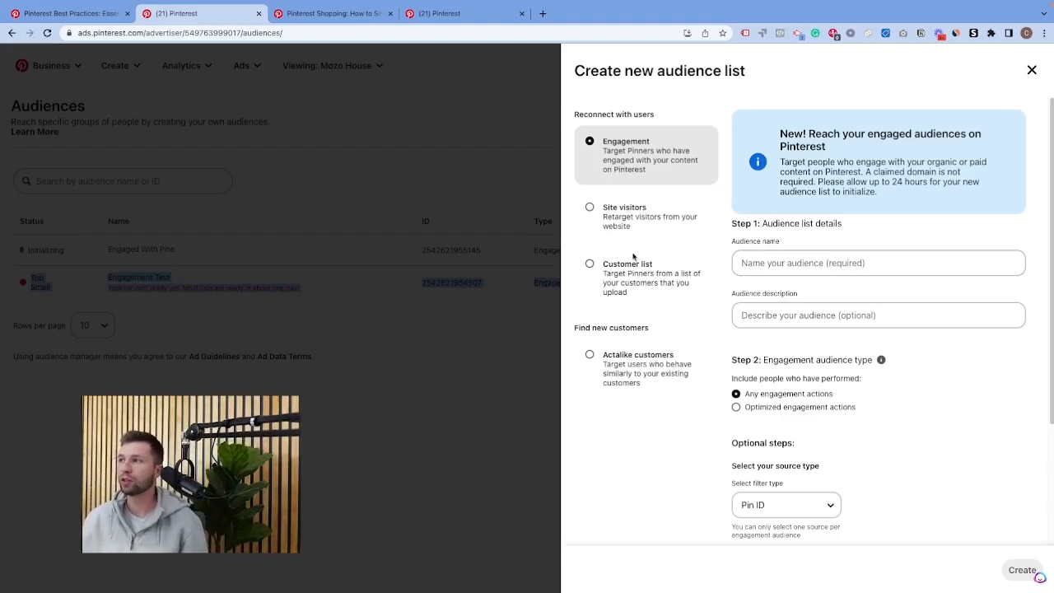
{"action": "left_click", "coordinate": [591, 207]}
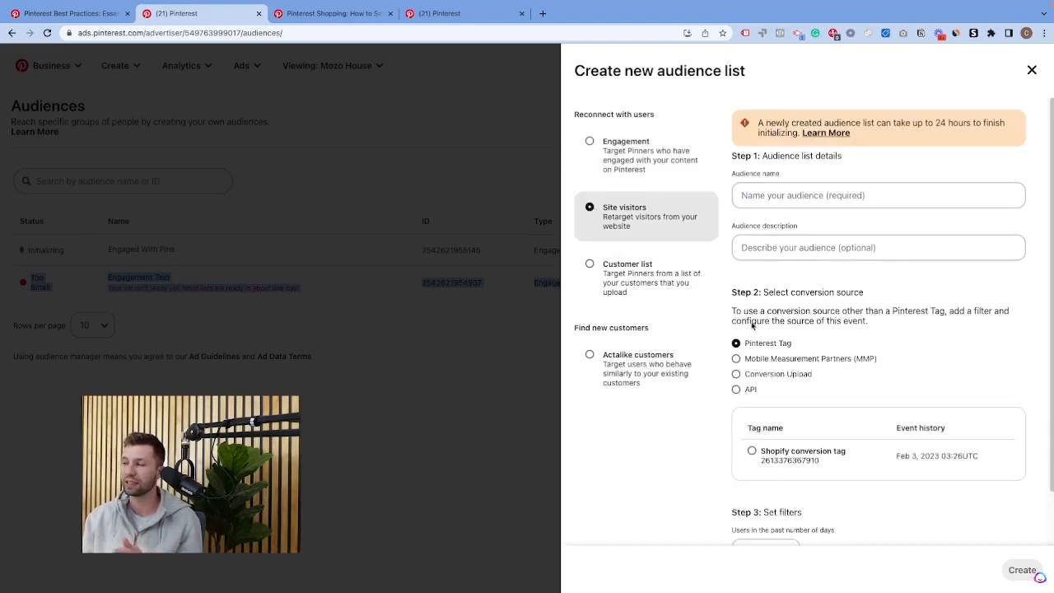
{"action": "scroll", "coordinate": [782, 362], "scroll_direction": "down", "scroll_amount": 1}
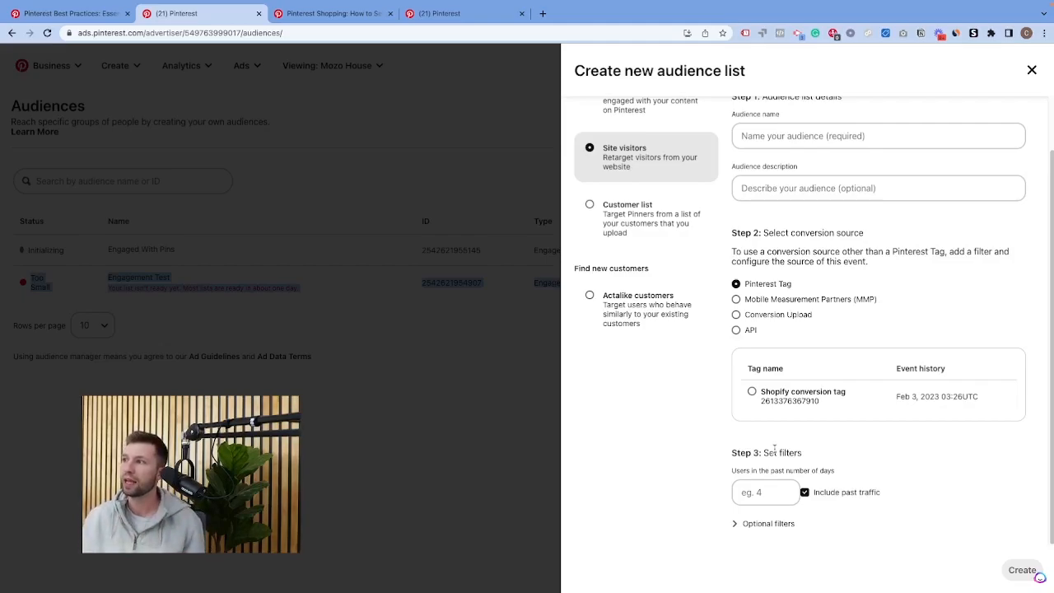
{"action": "left_click", "coordinate": [591, 206]}
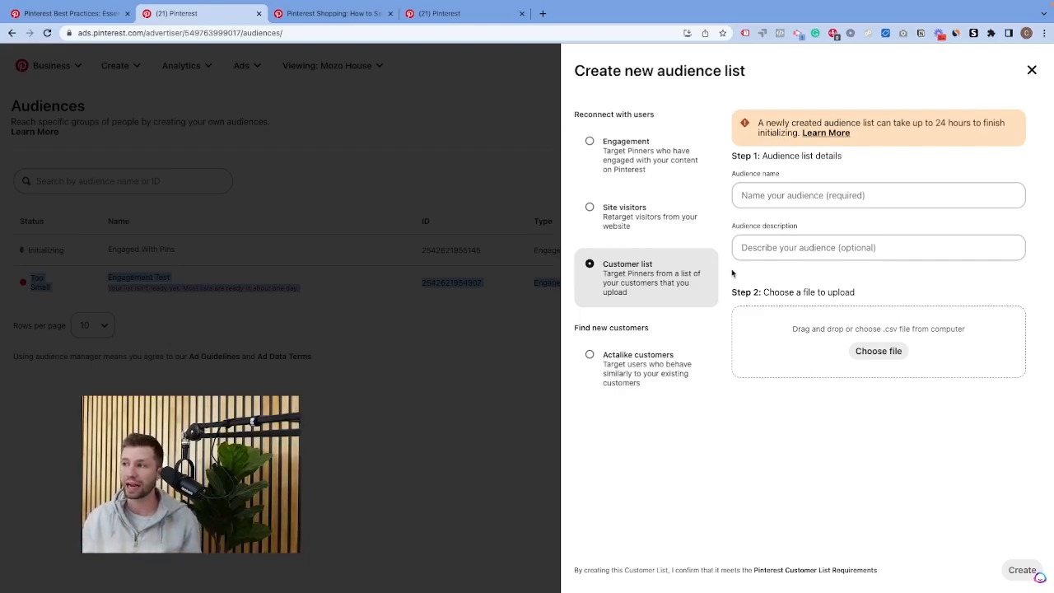
{"action": "left_click", "coordinate": [589, 355]}
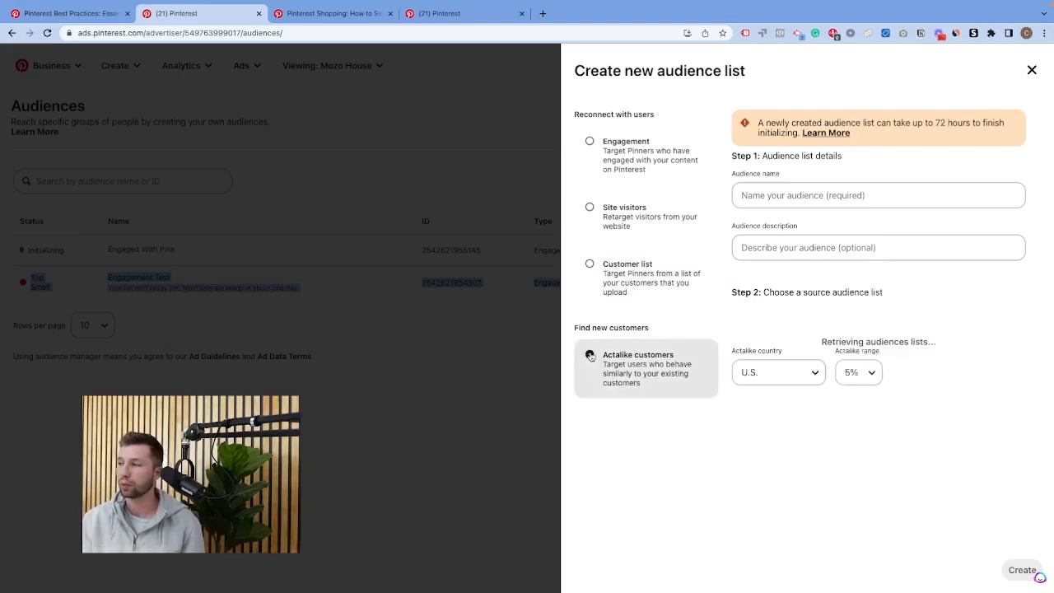
Step: Open the ad group's Interests and Keywords targeting in the campaign draft and browse the interest categories as far as Home Decor
{"action": "scroll", "coordinate": [714, 365], "scroll_direction": "down", "scroll_amount": 2}
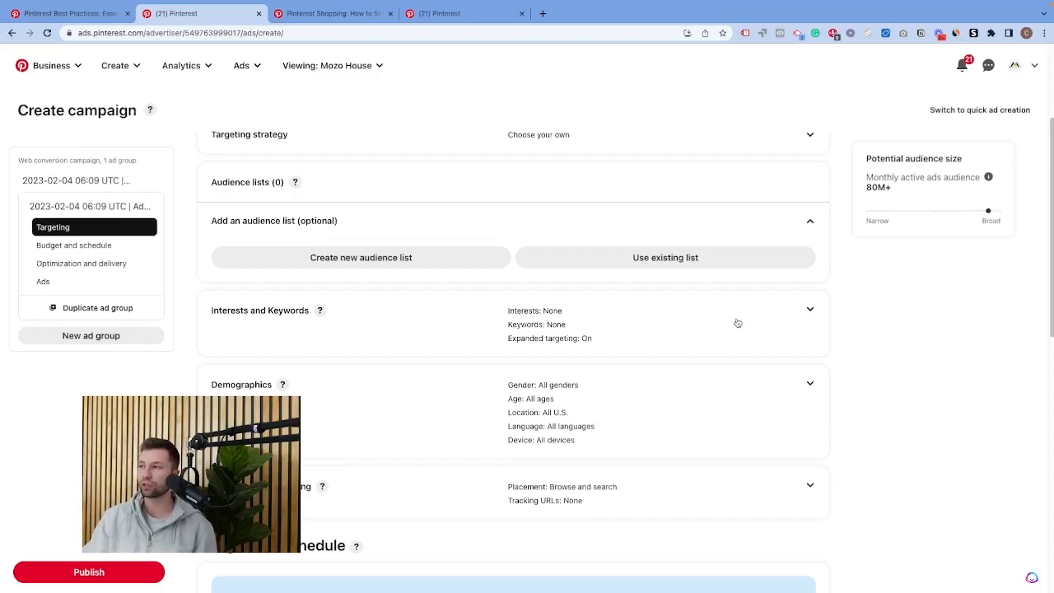
{"action": "left_click", "coordinate": [794, 314]}
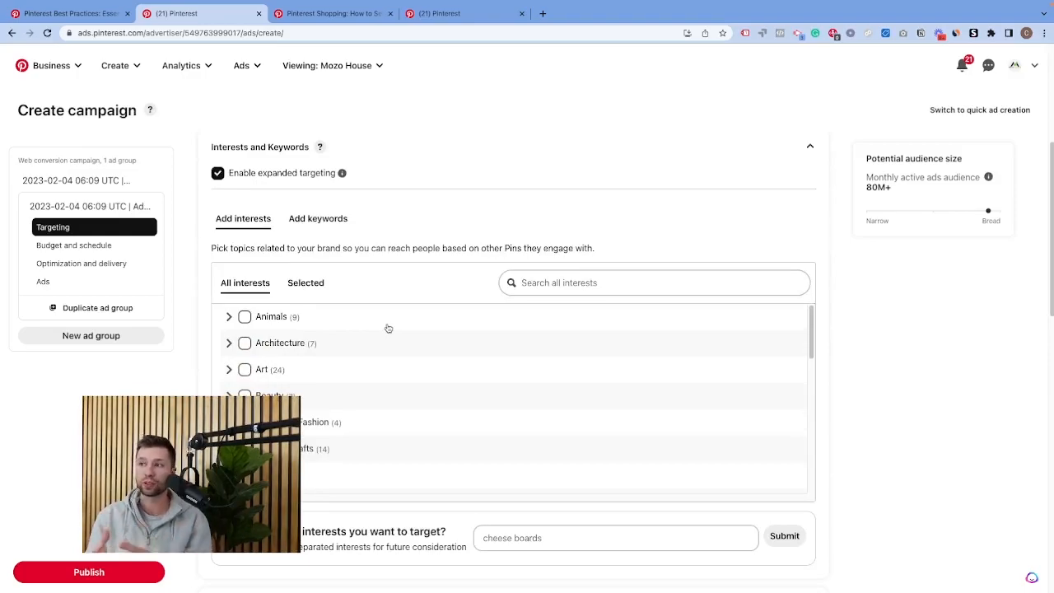
{"action": "scroll", "coordinate": [388, 328], "scroll_direction": "down", "scroll_amount": 3}
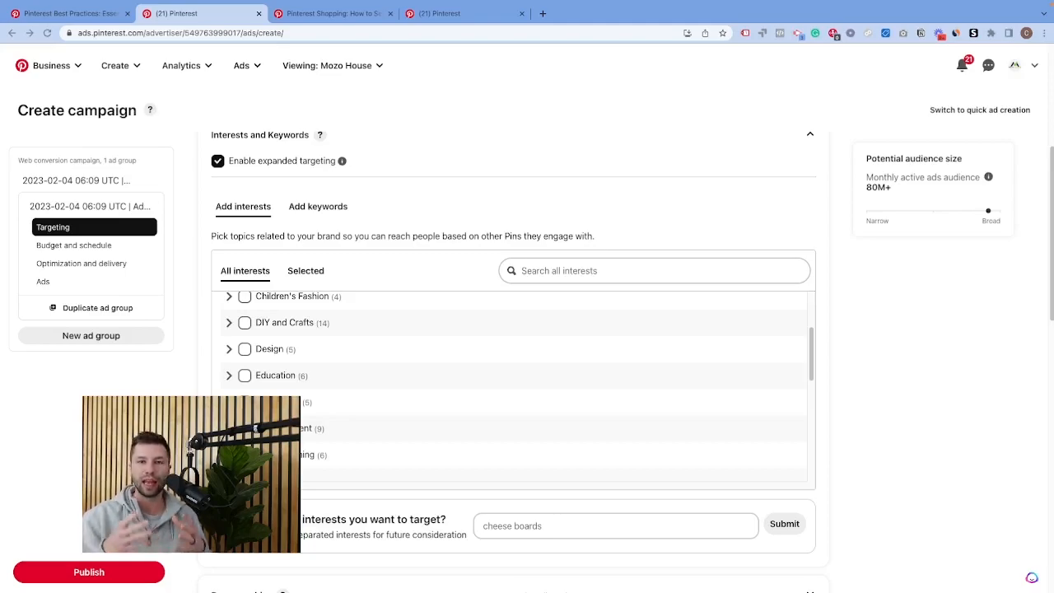
{"action": "scroll", "coordinate": [362, 362], "scroll_direction": "down", "scroll_amount": 2}
{"action": "scroll", "coordinate": [358, 365], "scroll_direction": "down", "scroll_amount": 1}
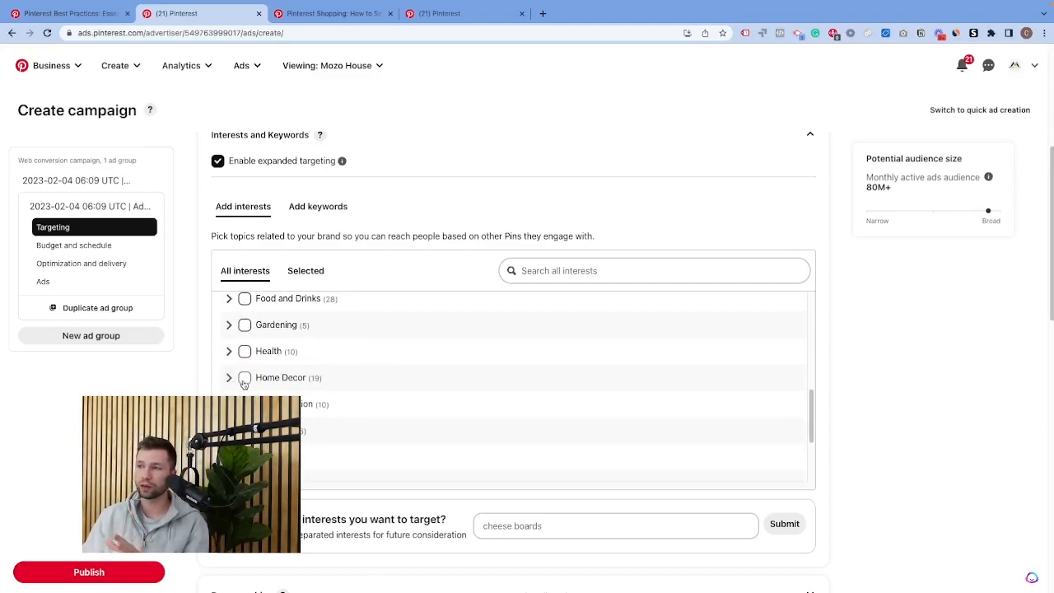
Step: Expand the Home Decor interest and look through its subcategories, including the Flooring options
{"action": "left_click", "coordinate": [229, 376]}
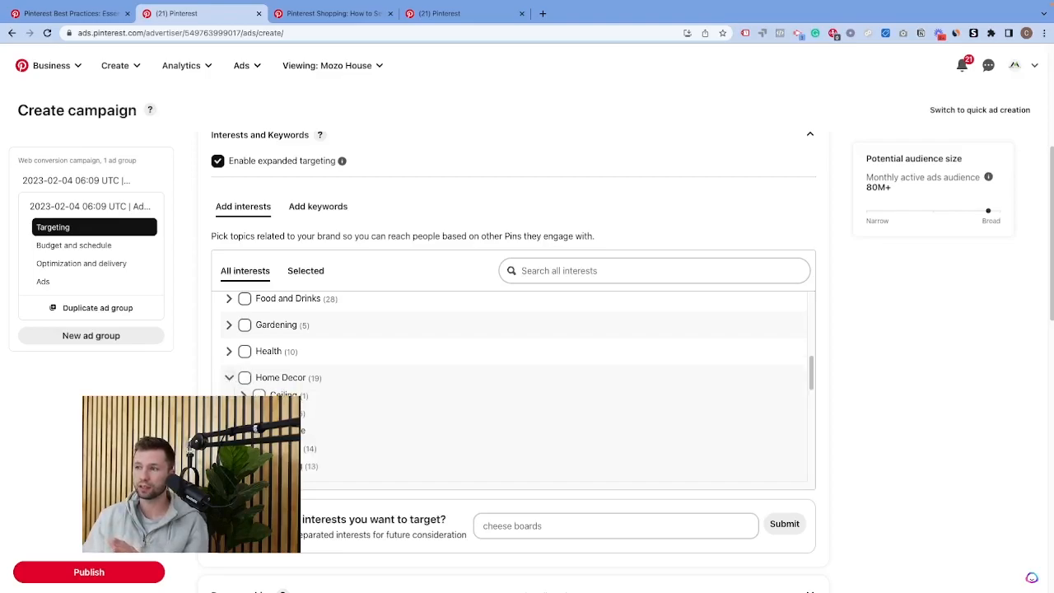
{"action": "scroll", "coordinate": [255, 387], "scroll_direction": "down", "scroll_amount": 1}
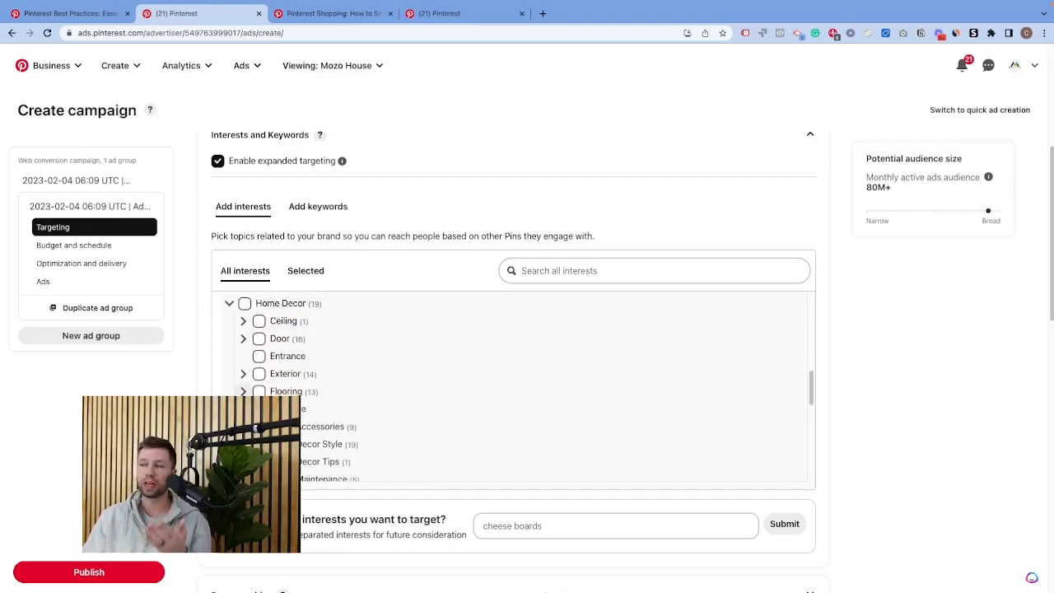
{"action": "left_click", "coordinate": [242, 391]}
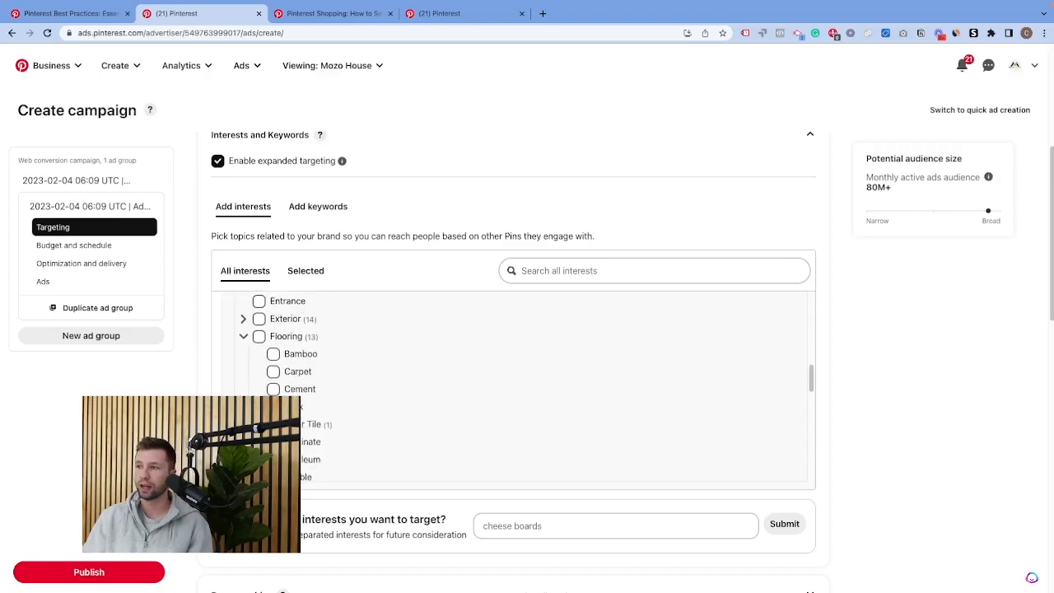
{"action": "scroll", "coordinate": [247, 354], "scroll_direction": "up", "scroll_amount": 1}
{"action": "left_click", "coordinate": [243, 351]}
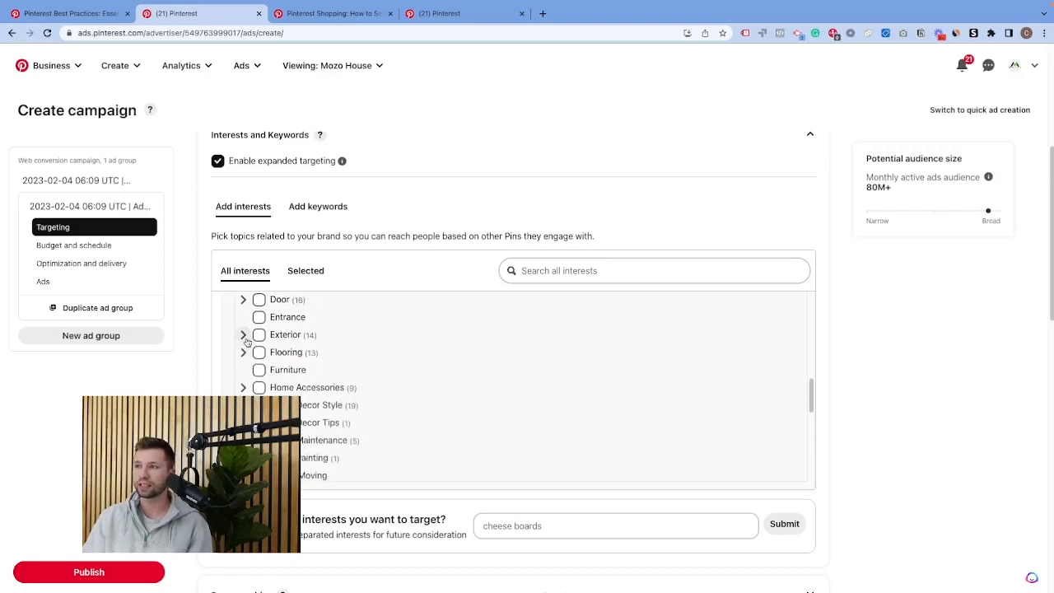
{"action": "scroll", "coordinate": [247, 342], "scroll_direction": "up", "scroll_amount": 1}
{"action": "left_click", "coordinate": [243, 312]}
{"action": "left_click", "coordinate": [243, 312]}
{"action": "scroll", "coordinate": [243, 362], "scroll_direction": "down", "scroll_amount": 2}
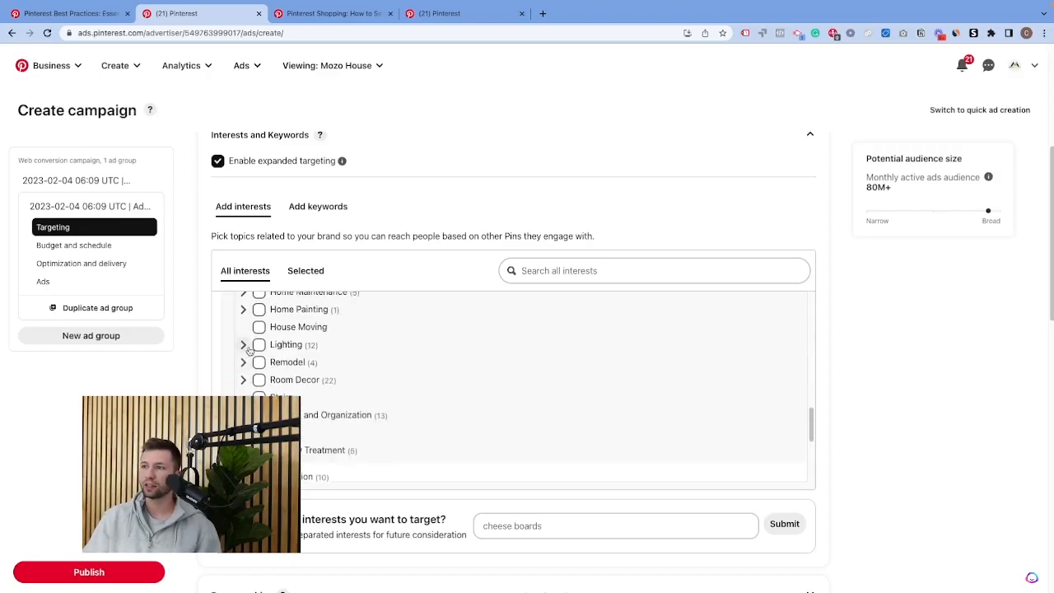
Step: Select the Floor Lamp interest under Lighting > Lamp, clear it to compare the potential audience size, and select it again
{"action": "left_click", "coordinate": [243, 344]}
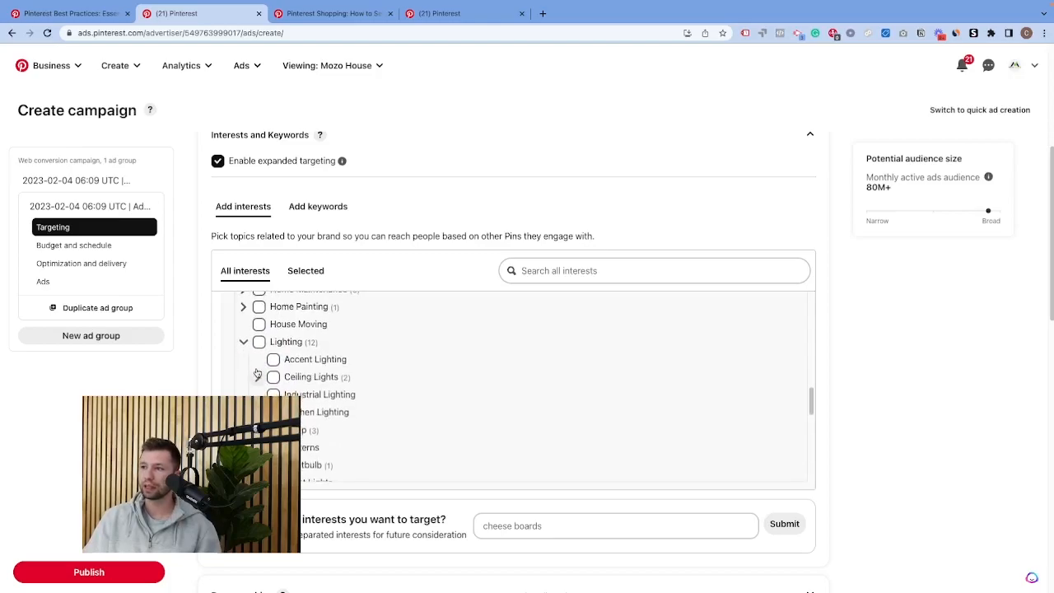
{"action": "scroll", "coordinate": [257, 375], "scroll_direction": "down", "scroll_amount": 1}
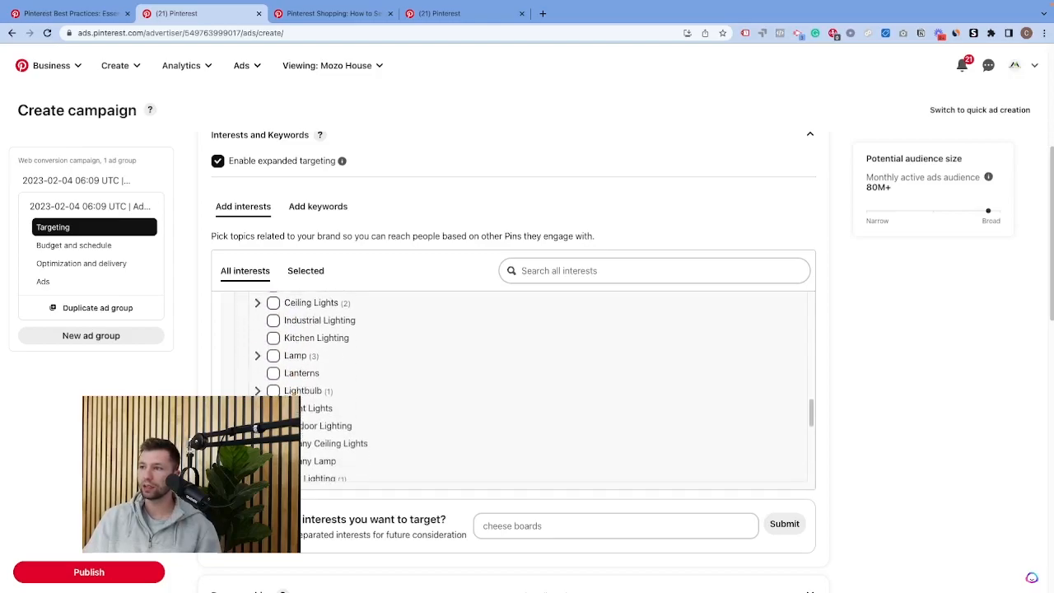
{"action": "left_click", "coordinate": [257, 355]}
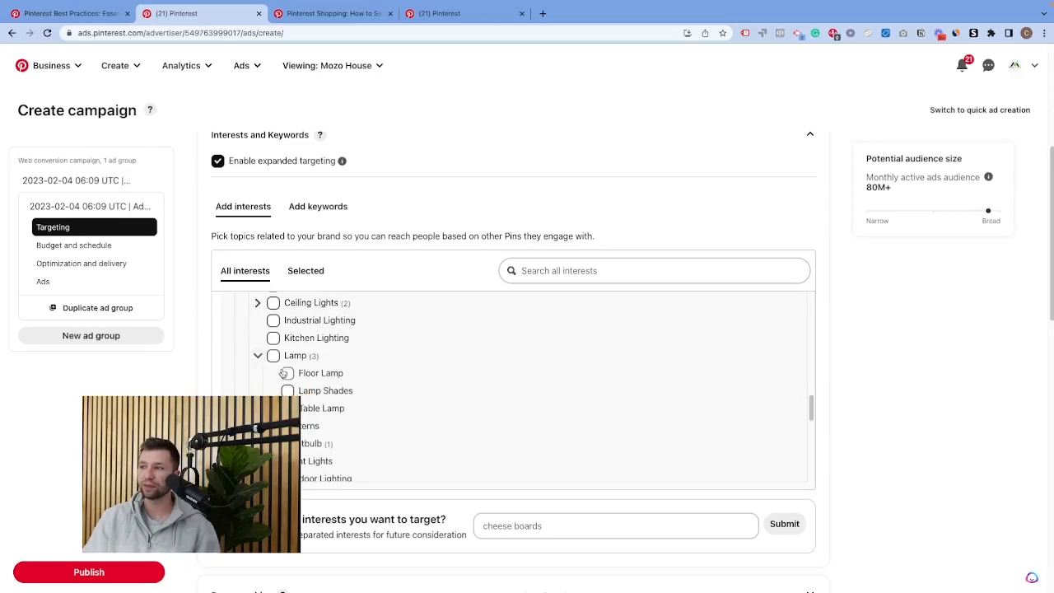
{"action": "left_click", "coordinate": [287, 373]}
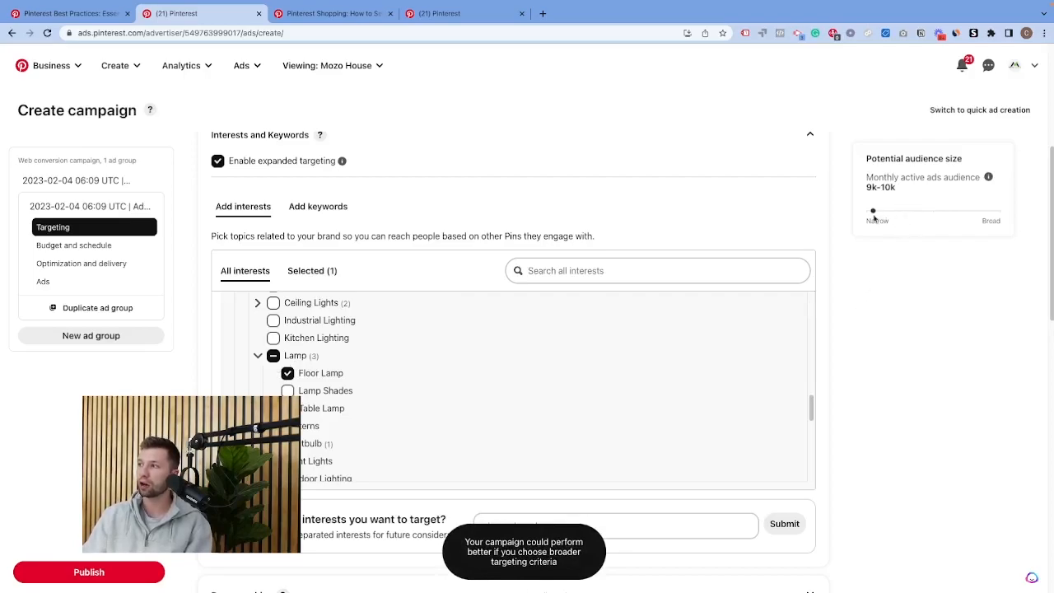
{"action": "left_click", "coordinate": [273, 355]}
{"action": "left_click", "coordinate": [273, 354]}
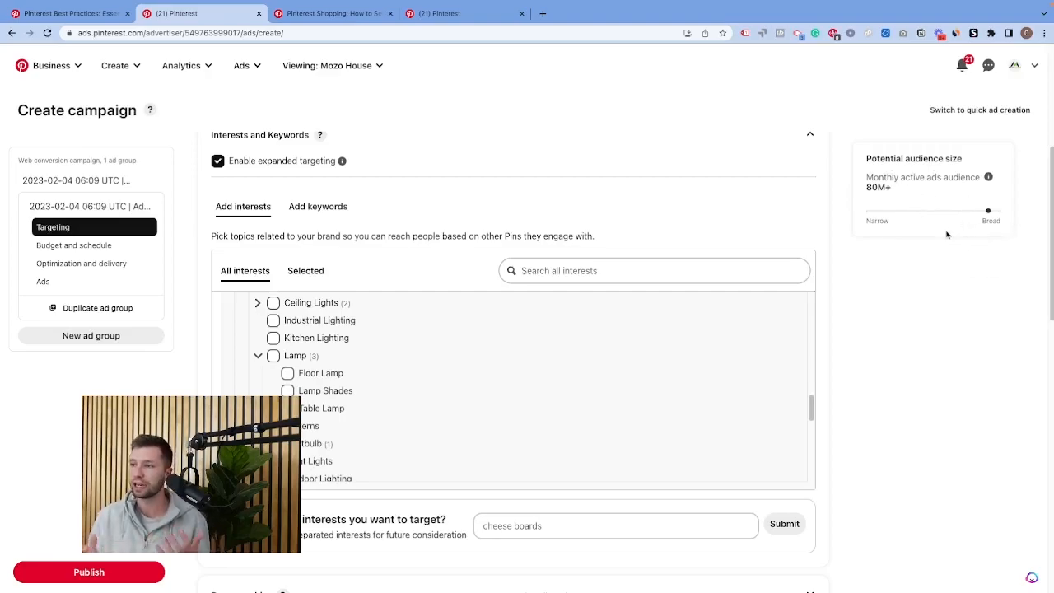
{"action": "left_click", "coordinate": [287, 373]}
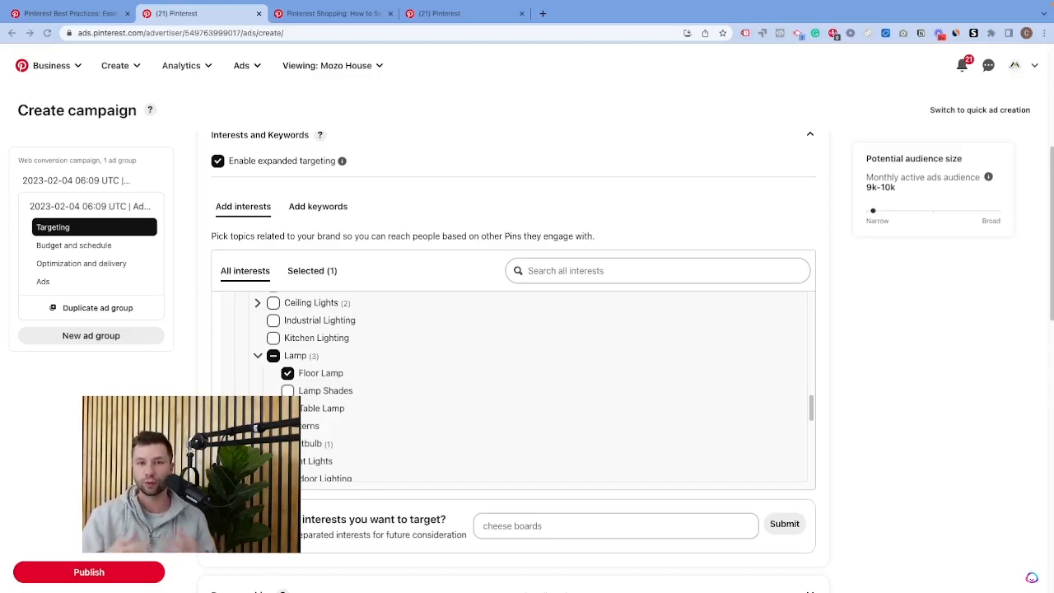
Step: Search the keyword targeting suggestions for "lamps" and look through the related keywords with their monthly searches
{"action": "scroll", "coordinate": [329, 296], "scroll_direction": "up", "scroll_amount": 2}
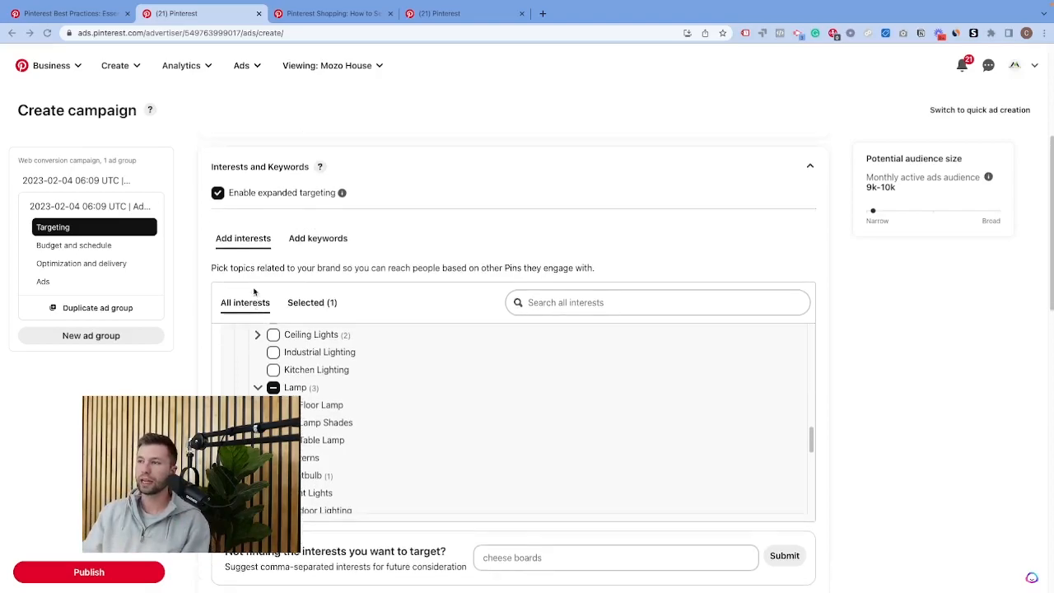
{"action": "scroll", "coordinate": [270, 337], "scroll_direction": "down", "scroll_amount": 1}
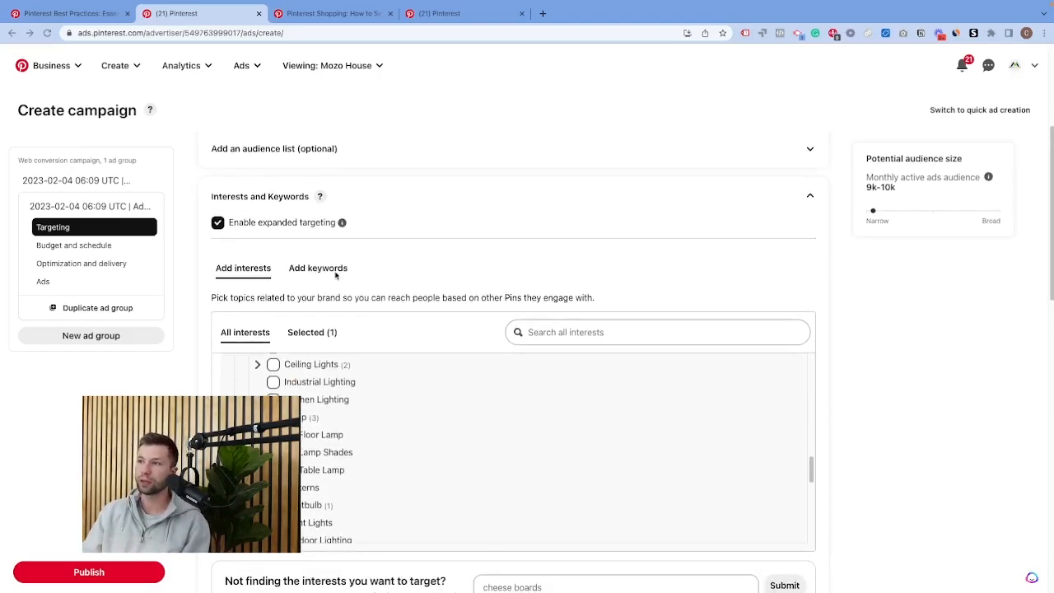
{"action": "left_click", "coordinate": [323, 272]}
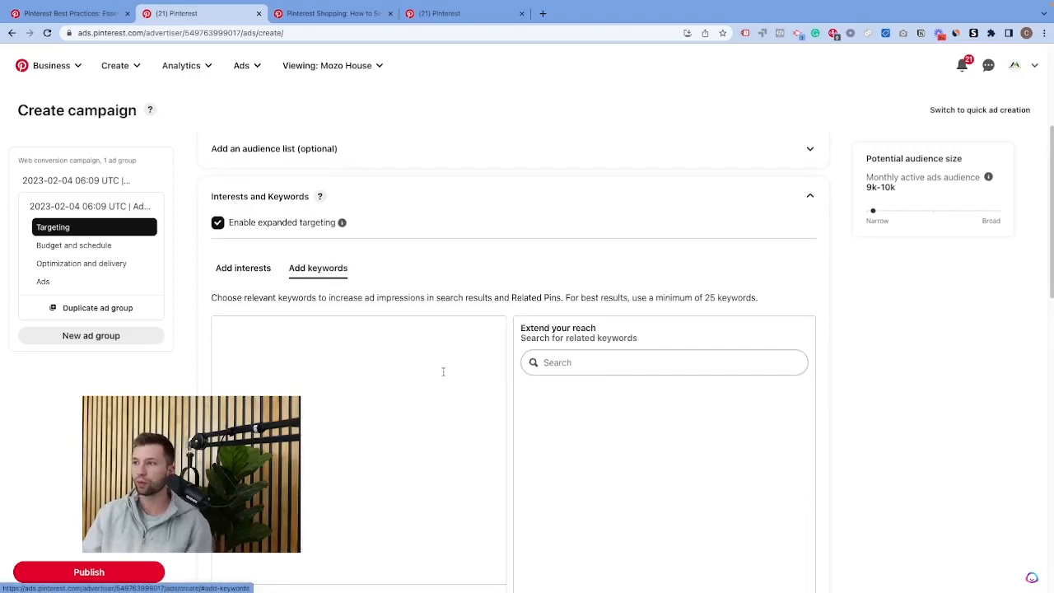
{"action": "left_click", "coordinate": [535, 364]}
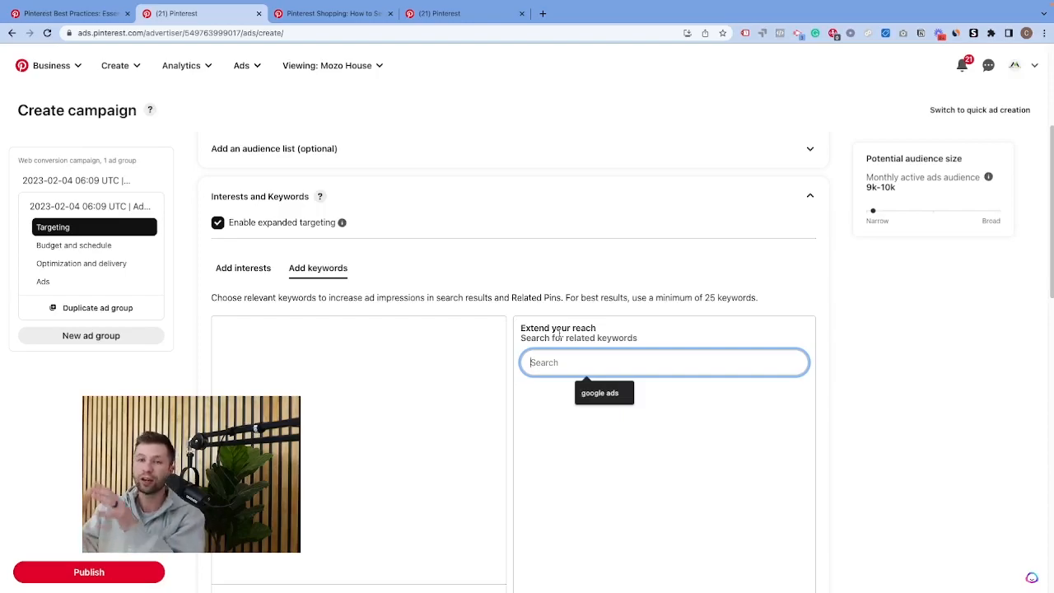
{"action": "type", "text": "lamps"}
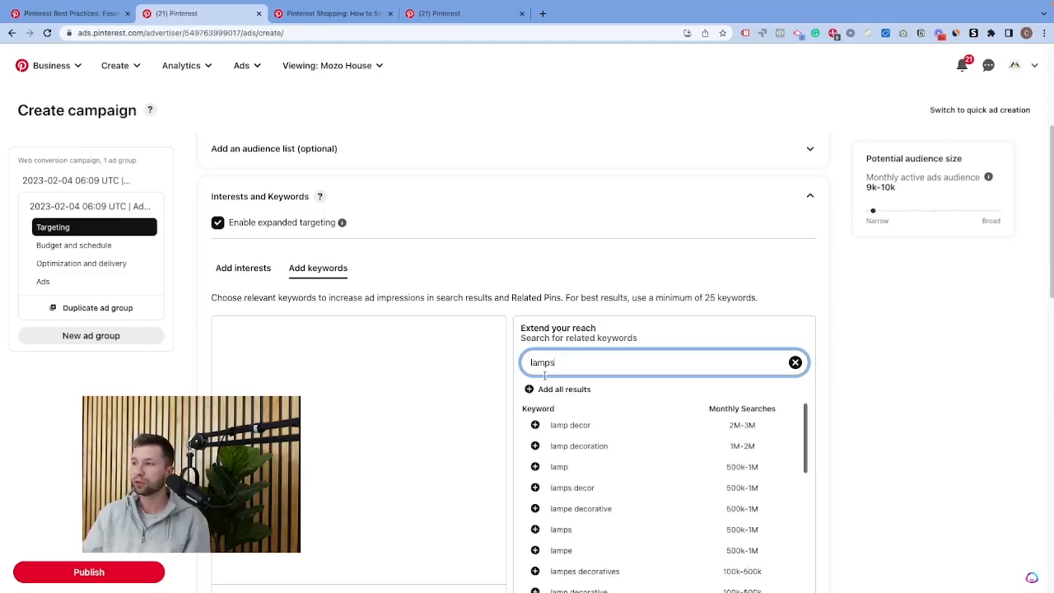
{"action": "scroll", "coordinate": [624, 443], "scroll_direction": "down", "scroll_amount": 3}
{"action": "scroll", "coordinate": [624, 443], "scroll_direction": "down", "scroll_amount": 10}
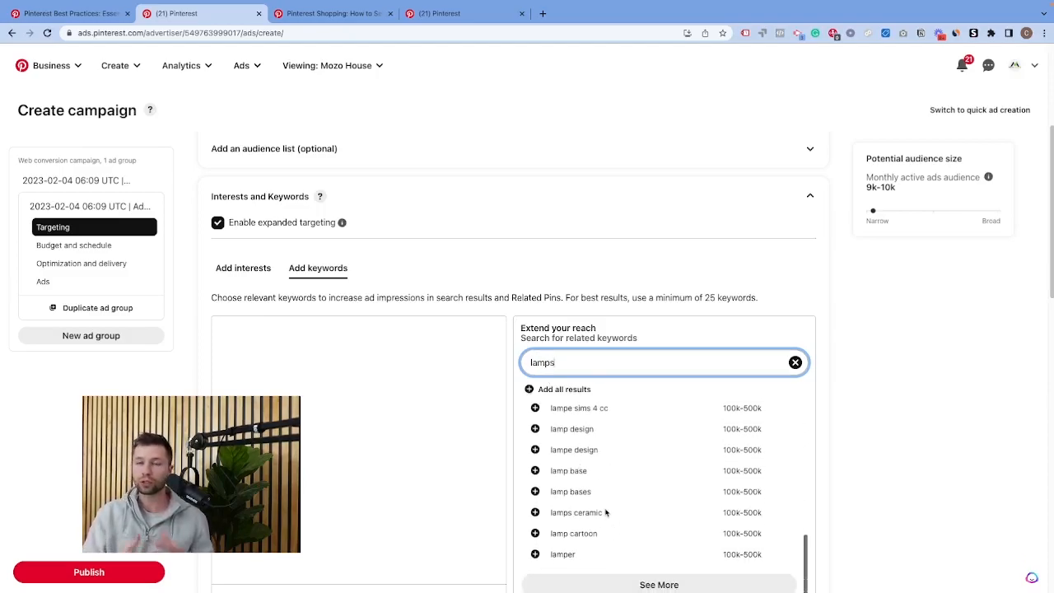
Step: Look over the related keywords for "lamps" again and replace the keyword search with "floor lamp"
{"action": "scroll", "coordinate": [642, 447], "scroll_direction": "up", "scroll_amount": 12}
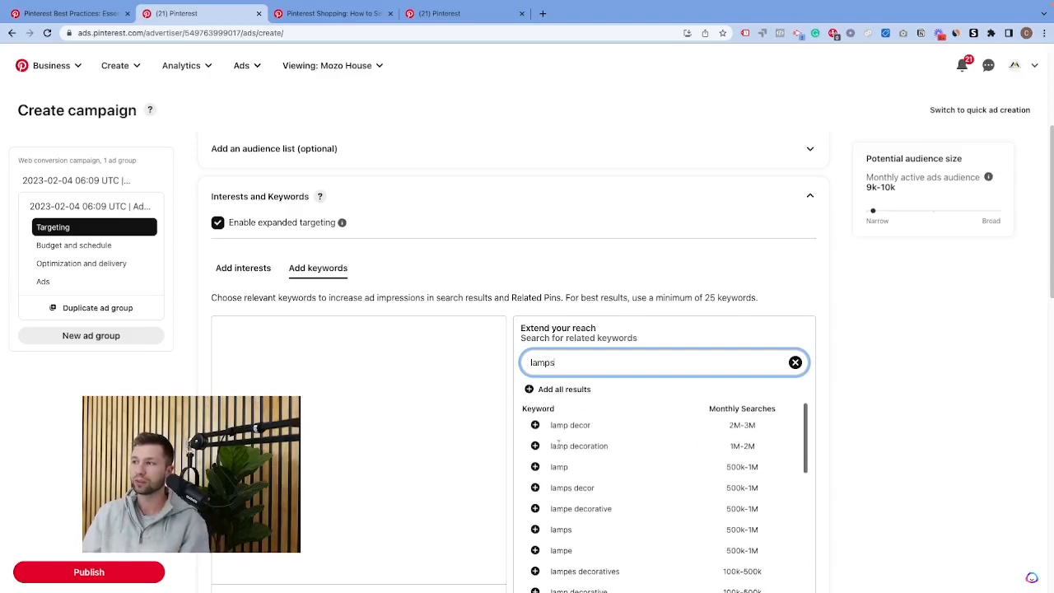
{"action": "scroll", "coordinate": [538, 461], "scroll_direction": "down", "scroll_amount": 3}
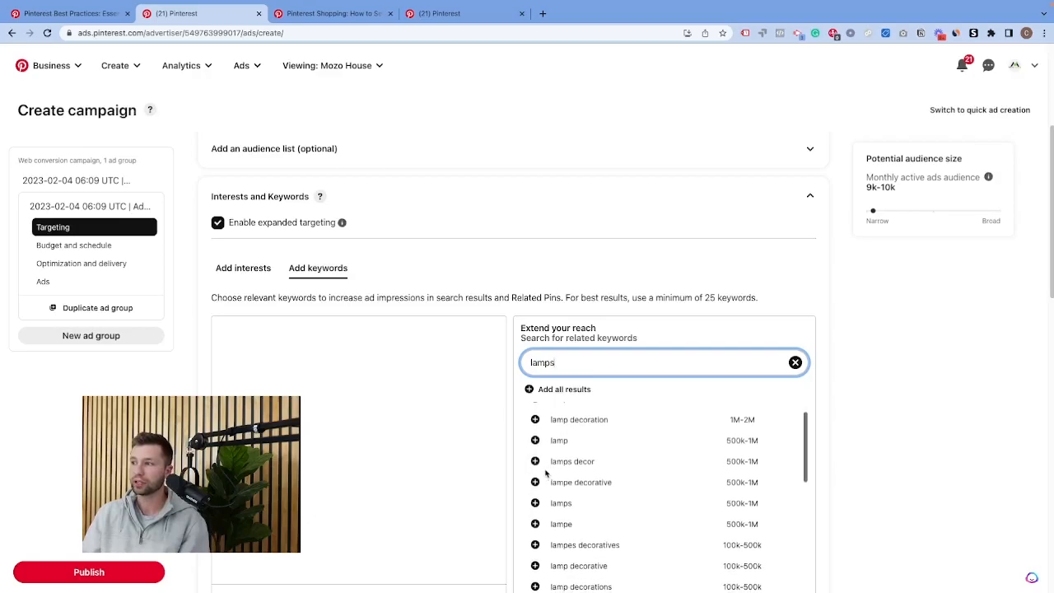
{"action": "scroll", "coordinate": [540, 499], "scroll_direction": "down", "scroll_amount": 5}
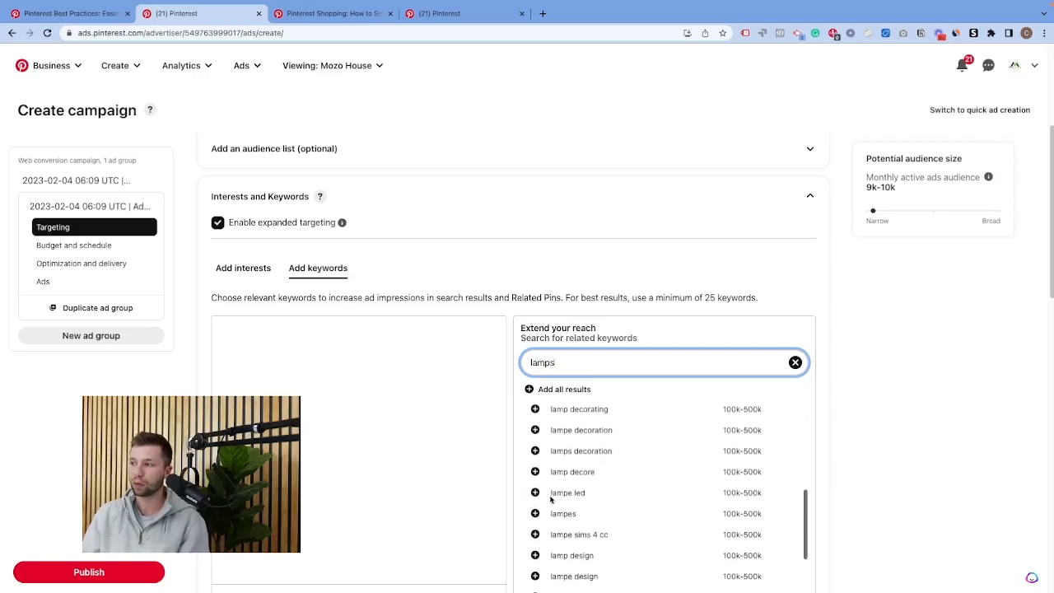
{"action": "scroll", "coordinate": [558, 508], "scroll_direction": "down", "scroll_amount": 2}
{"action": "scroll", "coordinate": [564, 461], "scroll_direction": "up", "scroll_amount": 2}
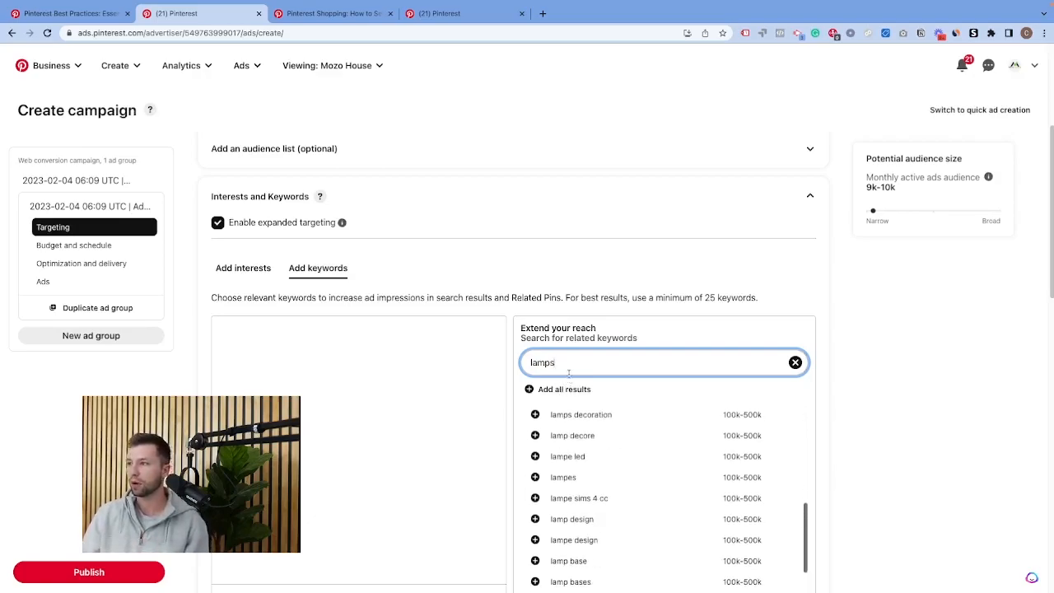
{"action": "key", "text": "BackSpace"}
{"action": "key", "text": "BackSpace"}
{"action": "key", "text": "BackSpace"}
{"action": "key", "text": "BackSpace"}
{"action": "key", "text": "BackSpace"}
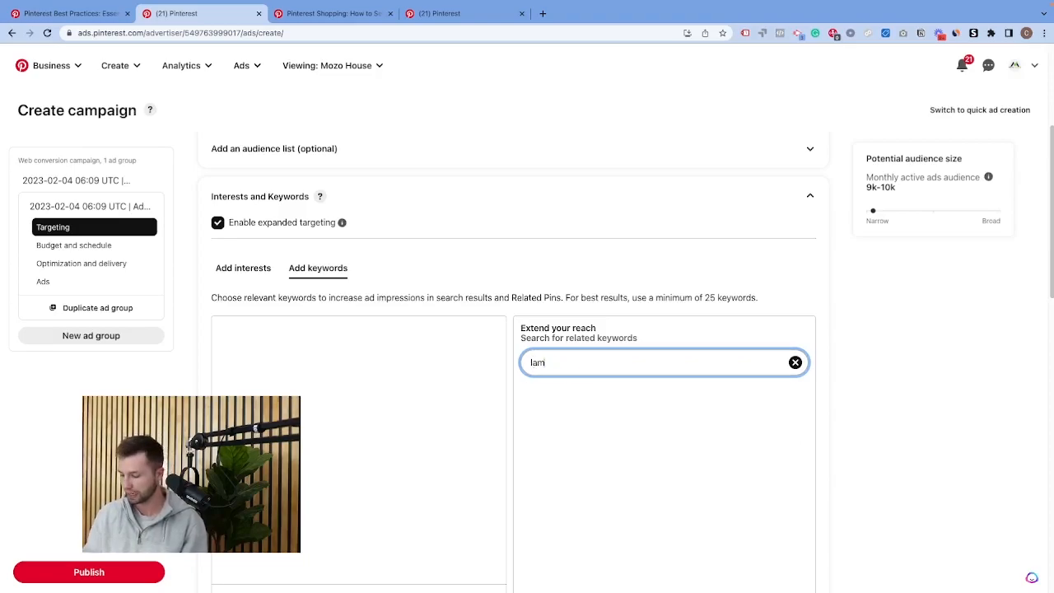
{"action": "type", "text": "floor lamp"}
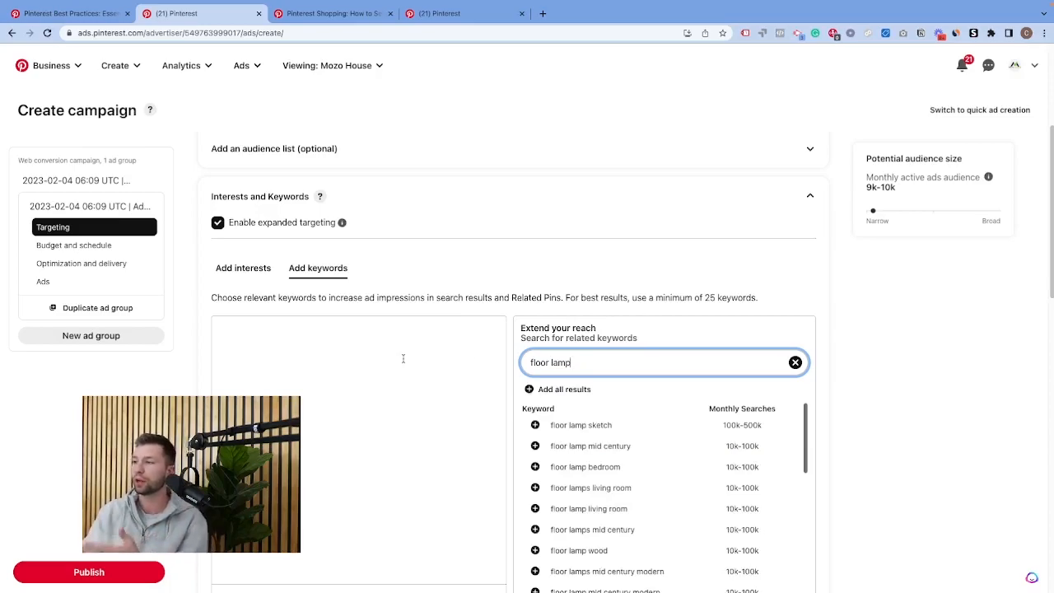
Step: Add the keywords floor lamp mid century, floor lamp bedroom, floor lamps living room, floor lamp living room and floor lamp wood
{"action": "scroll", "coordinate": [558, 491], "scroll_direction": "down", "scroll_amount": 1}
{"action": "left_click", "coordinate": [535, 429]}
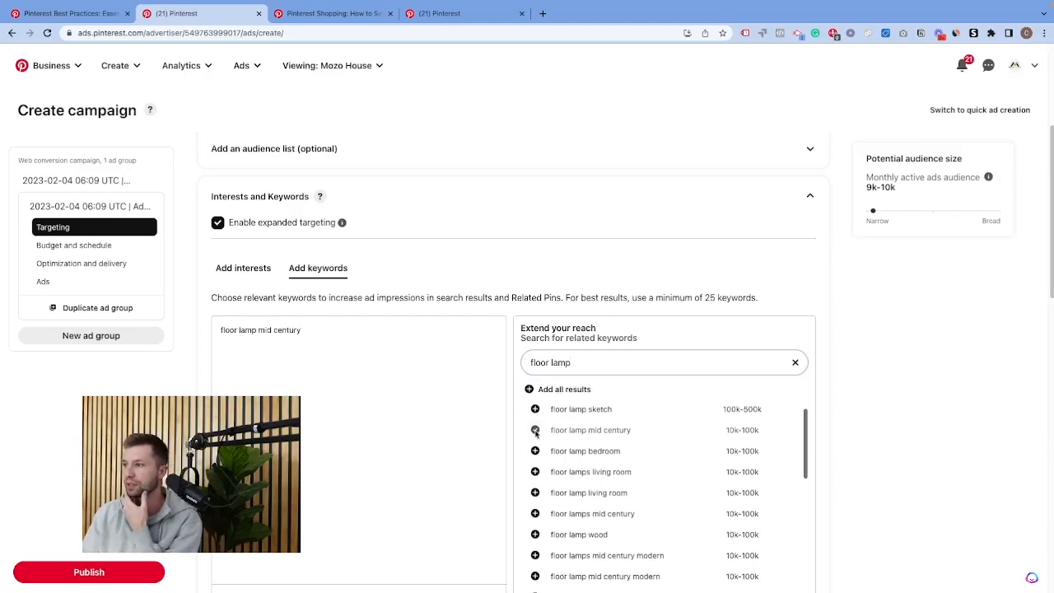
{"action": "left_click", "coordinate": [535, 451]}
{"action": "left_click", "coordinate": [536, 472]}
{"action": "left_click", "coordinate": [535, 493]}
{"action": "scroll", "coordinate": [537, 494], "scroll_direction": "down", "scroll_amount": 2}
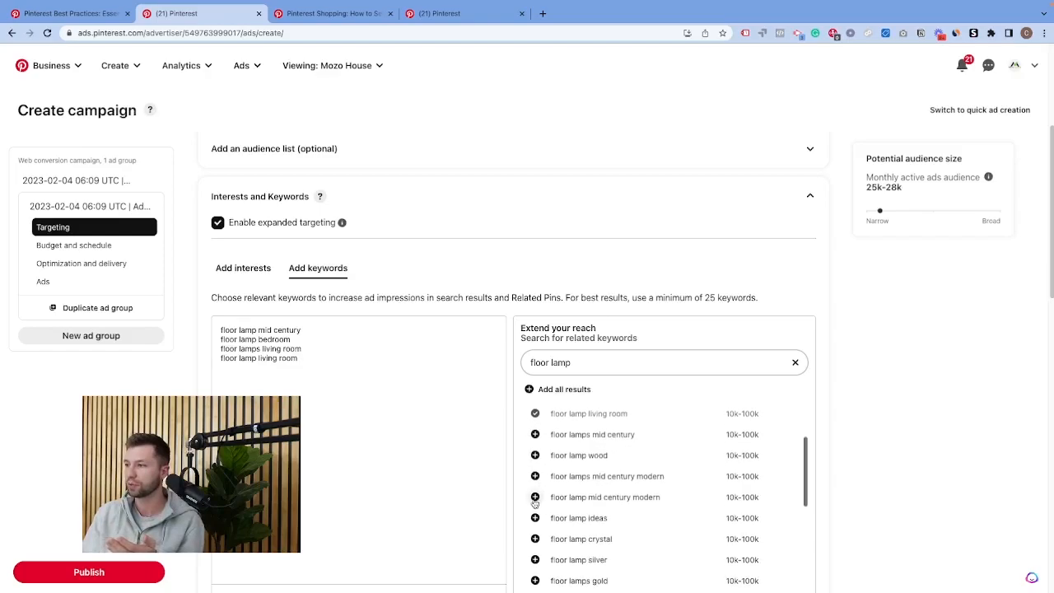
{"action": "left_click", "coordinate": [536, 455]}
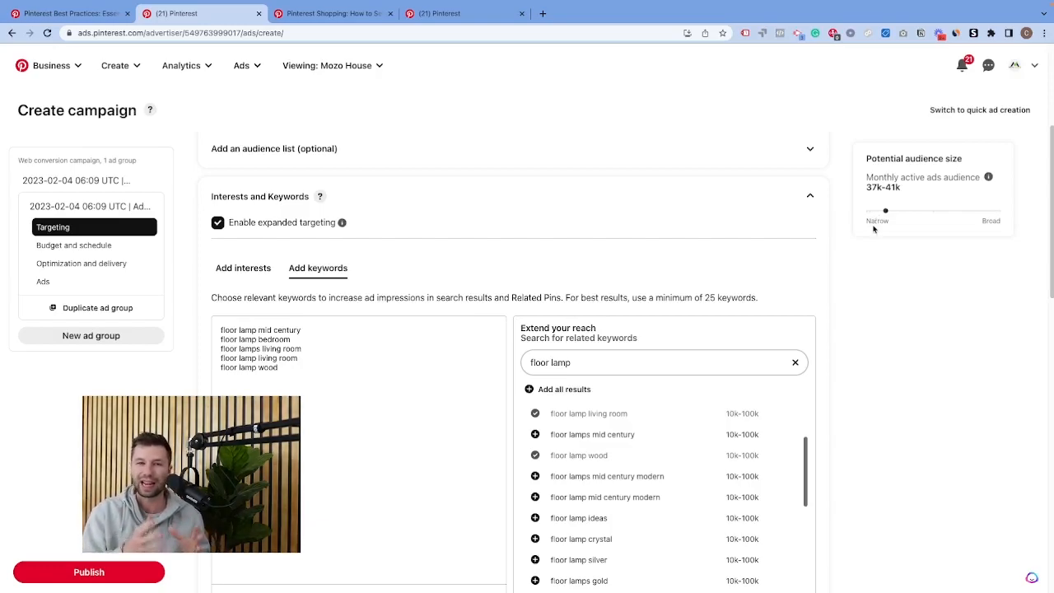
Step: Add the keywords floor lamps bedroom, floor lamps ideas, floor lamp modern, floor lamps online, floor lamp industrial and floor lamps for living room
{"action": "scroll", "coordinate": [626, 494], "scroll_direction": "down", "scroll_amount": 2}
{"action": "left_click", "coordinate": [535, 481]}
{"action": "left_click", "coordinate": [535, 461]}
{"action": "left_click", "coordinate": [535, 440]}
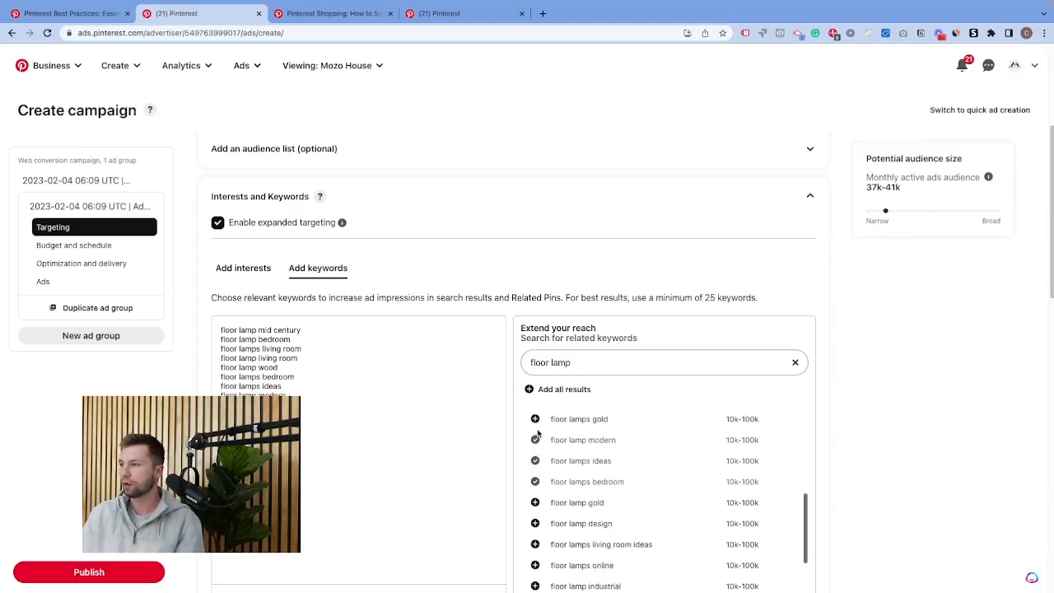
{"action": "left_click", "coordinate": [535, 471]}
{"action": "scroll", "coordinate": [534, 492], "scroll_direction": "down", "scroll_amount": 1}
{"action": "left_click", "coordinate": [534, 474]}
{"action": "left_click", "coordinate": [536, 512]}
Step: Load more related keywords for "floor lamp" and look through the extended suggestions
{"action": "scroll", "coordinate": [571, 529], "scroll_direction": "down", "scroll_amount": 3}
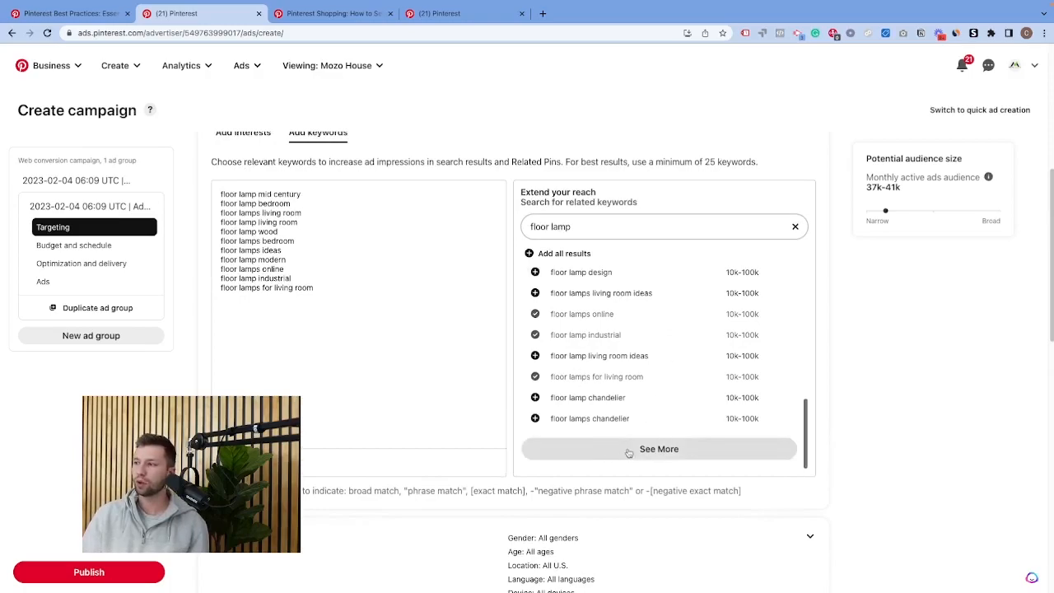
{"action": "left_click", "coordinate": [631, 448]}
{"action": "scroll", "coordinate": [600, 371], "scroll_direction": "down", "scroll_amount": 5}
{"action": "scroll", "coordinate": [566, 339], "scroll_direction": "up", "scroll_amount": 2}
{"action": "scroll", "coordinate": [576, 346], "scroll_direction": "down", "scroll_amount": 2}
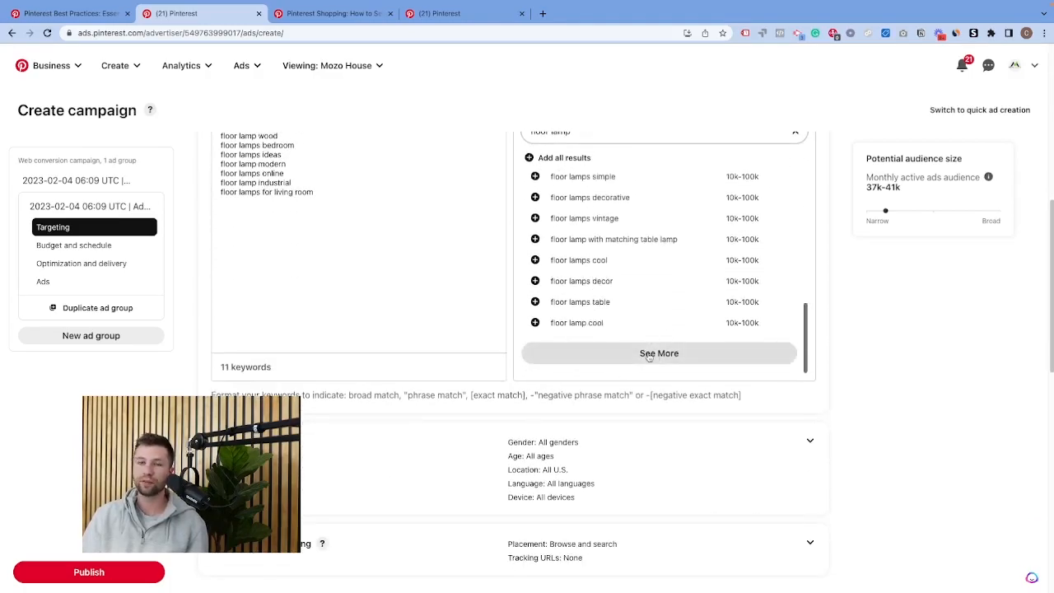
{"action": "scroll", "coordinate": [501, 364], "scroll_direction": "up", "scroll_amount": 1}
{"action": "scroll", "coordinate": [501, 364], "scroll_direction": "up", "scroll_amount": 2}
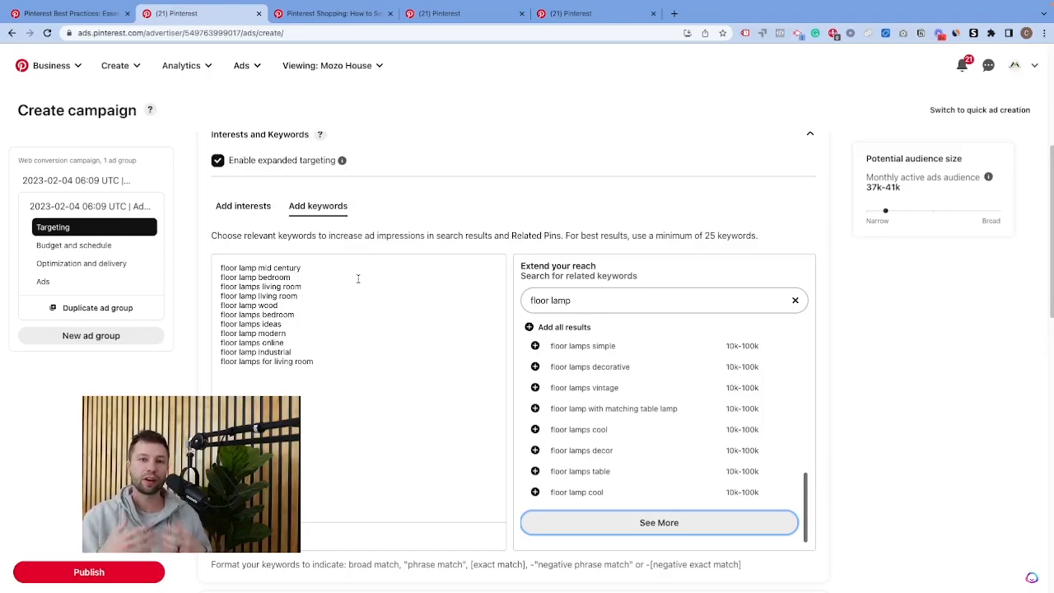
Step: Switch to the ZoCo Marketing profile tab, open the Pinterest home feed and look through its promoted Pins
{"action": "left_click", "coordinate": [571, 13]}
{"action": "left_click", "coordinate": [51, 65]}
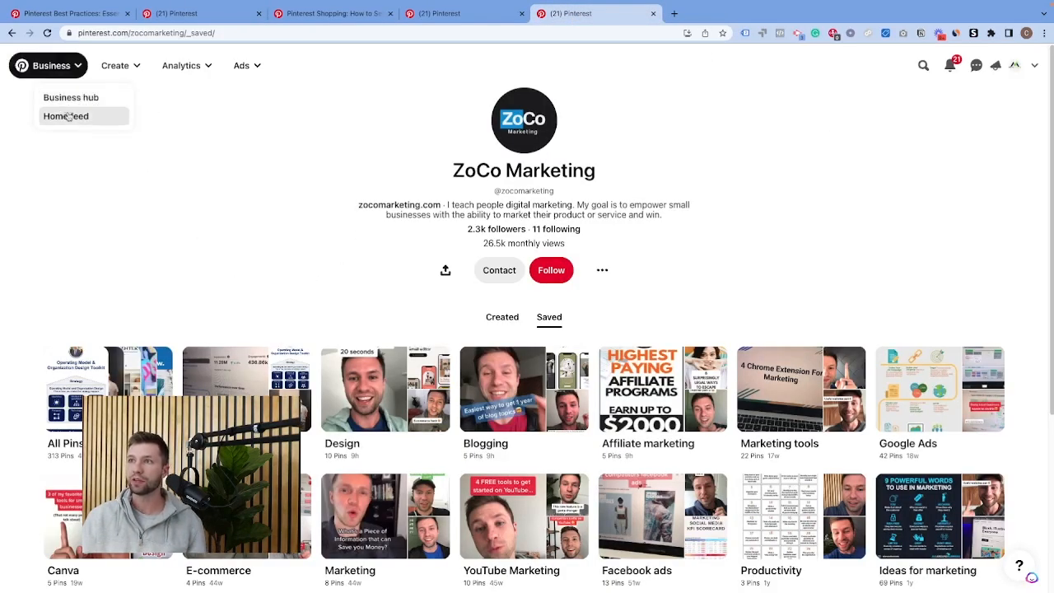
{"action": "left_click", "coordinate": [70, 115]}
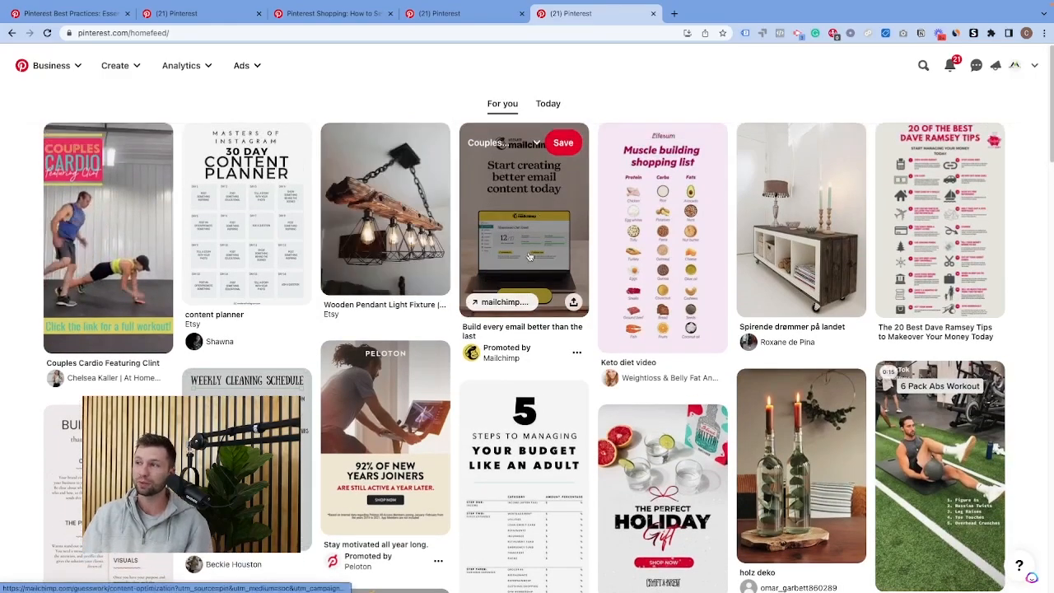
{"action": "scroll", "coordinate": [521, 259], "scroll_direction": "down", "scroll_amount": 1}
{"action": "scroll", "coordinate": [521, 260], "scroll_direction": "down", "scroll_amount": 2}
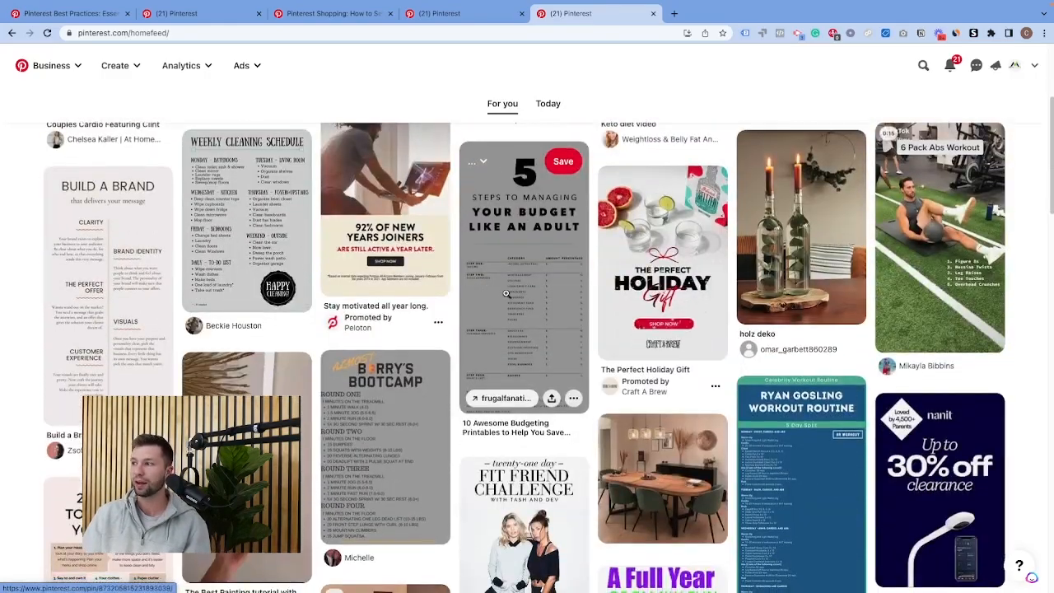
{"action": "scroll", "coordinate": [903, 354], "scroll_direction": "down", "scroll_amount": 2}
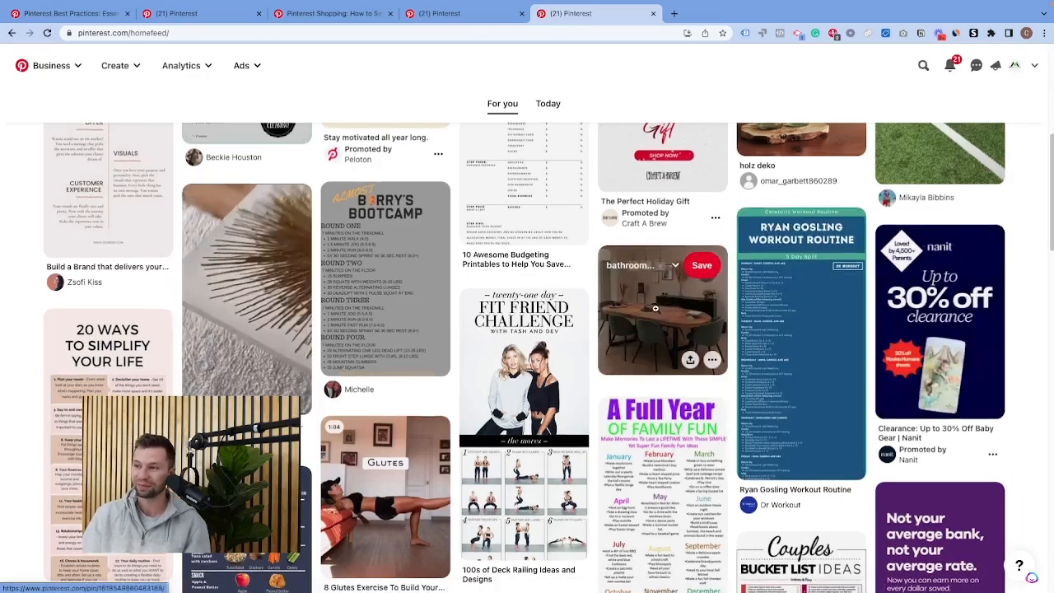
{"action": "scroll", "coordinate": [721, 276], "scroll_direction": "down", "scroll_amount": 8}
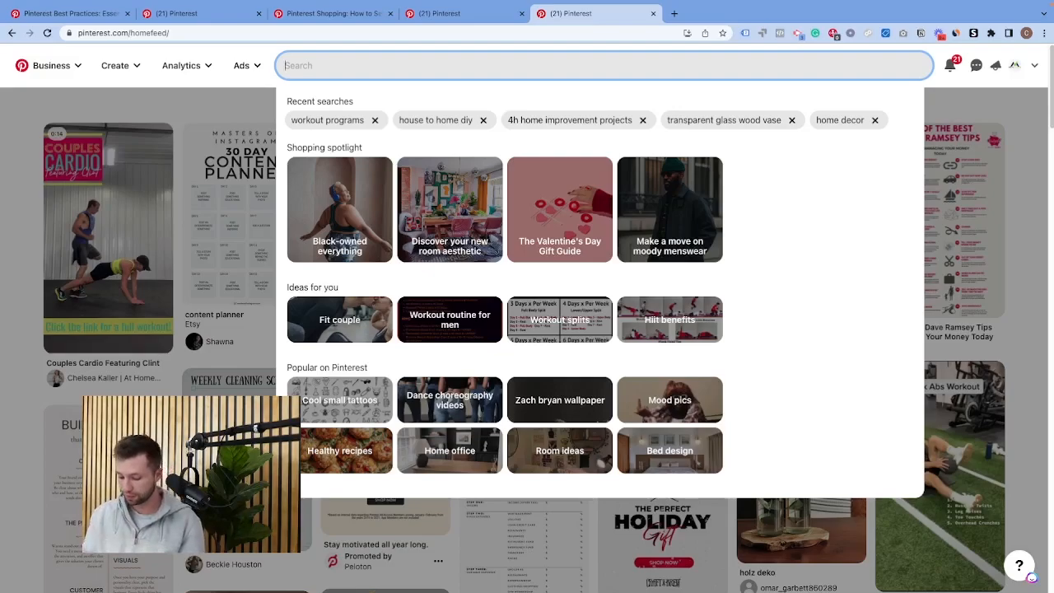
Step: Search Pinterest for "cooking recipes" and look through the promoted Pins among the search results
{"action": "type", "text": "cooking"}
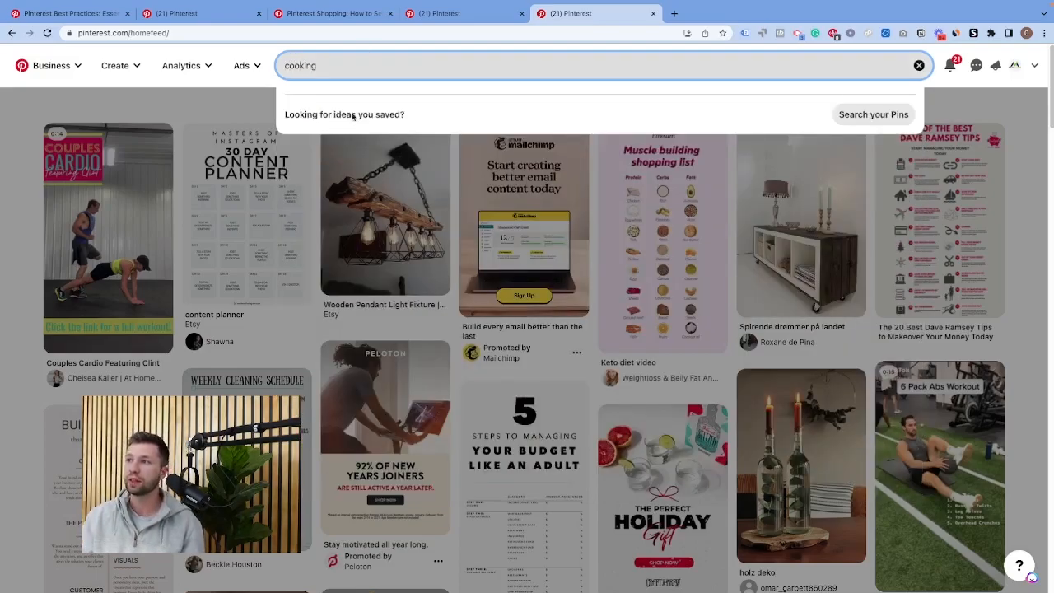
{"action": "left_click", "coordinate": [352, 116]}
{"action": "scroll", "coordinate": [329, 330], "scroll_direction": "down", "scroll_amount": 1}
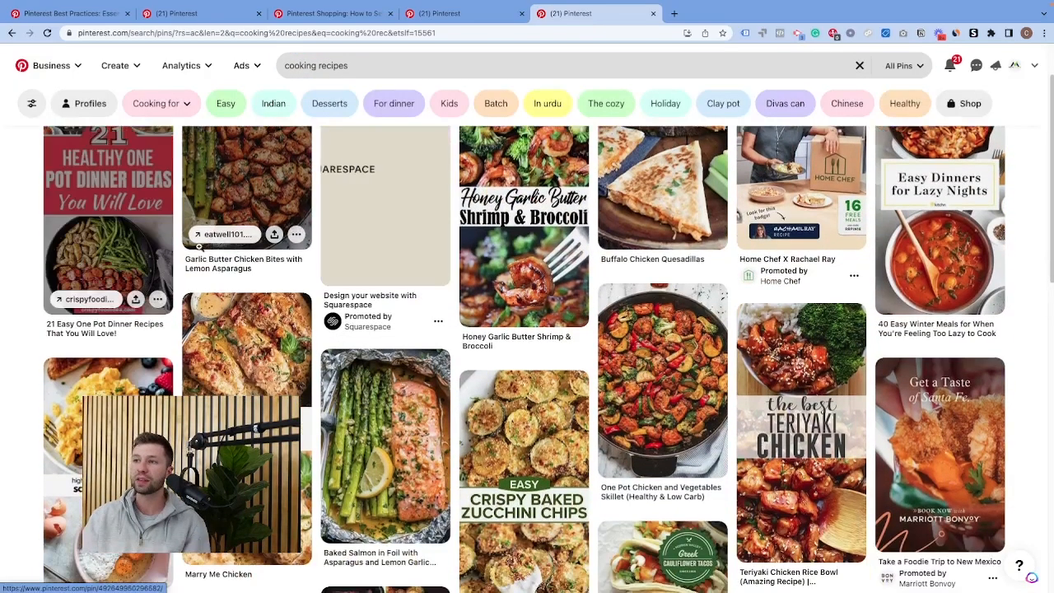
{"action": "scroll", "coordinate": [370, 346], "scroll_direction": "down", "scroll_amount": 5}
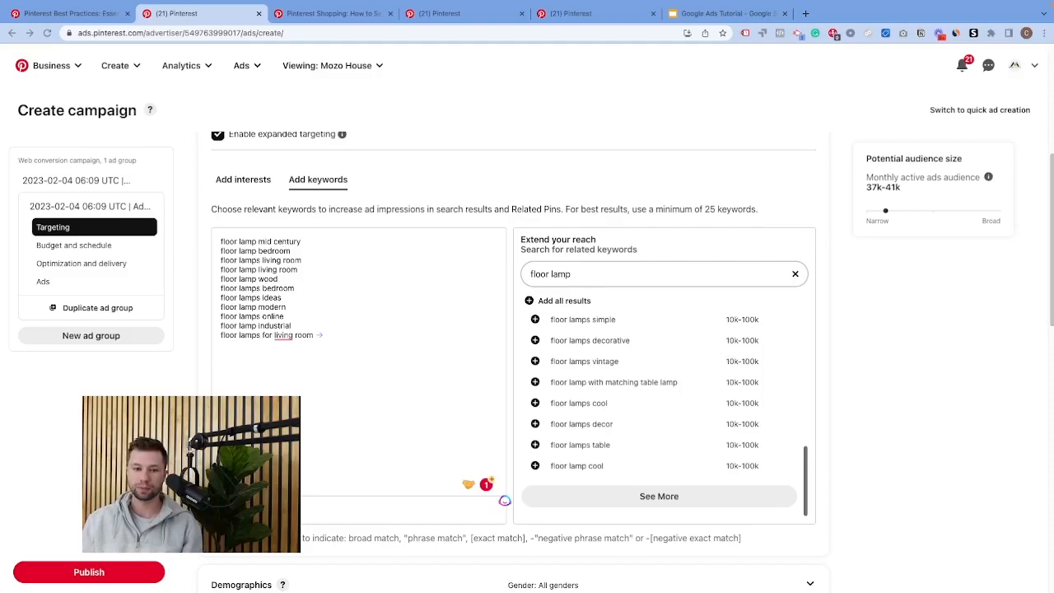
Step: Highlight the match type format hint and the keyword list, and consult the Google Ads Keyword Match Types slide in Google Slides
{"action": "left_click_drag", "start_coordinate": [251, 535], "coordinate": [720, 535]}
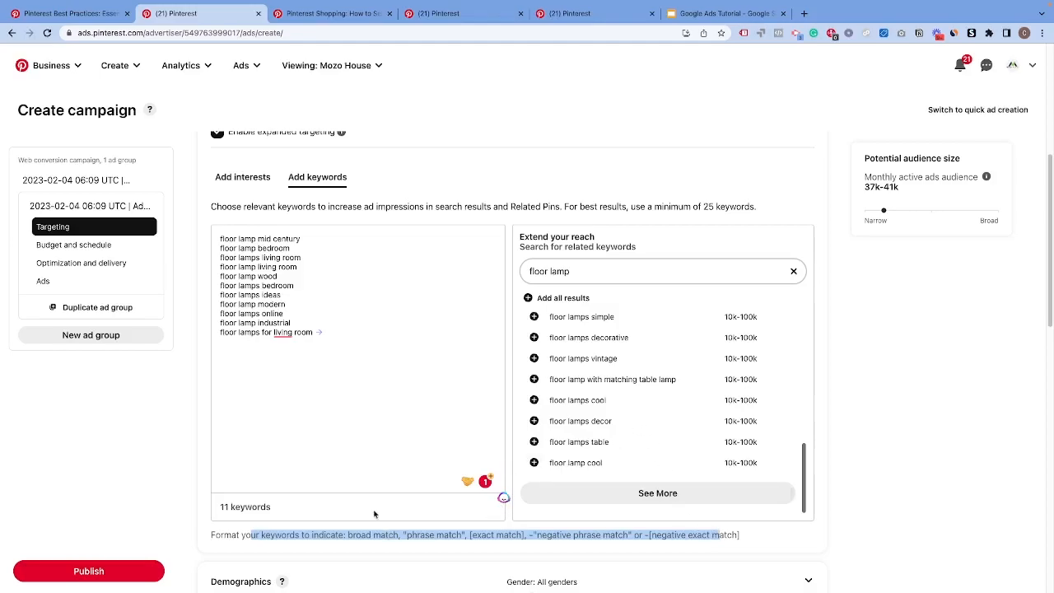
{"action": "left_click", "coordinate": [321, 334]}
{"action": "left_click_drag", "start_coordinate": [321, 334], "coordinate": [218, 234]}
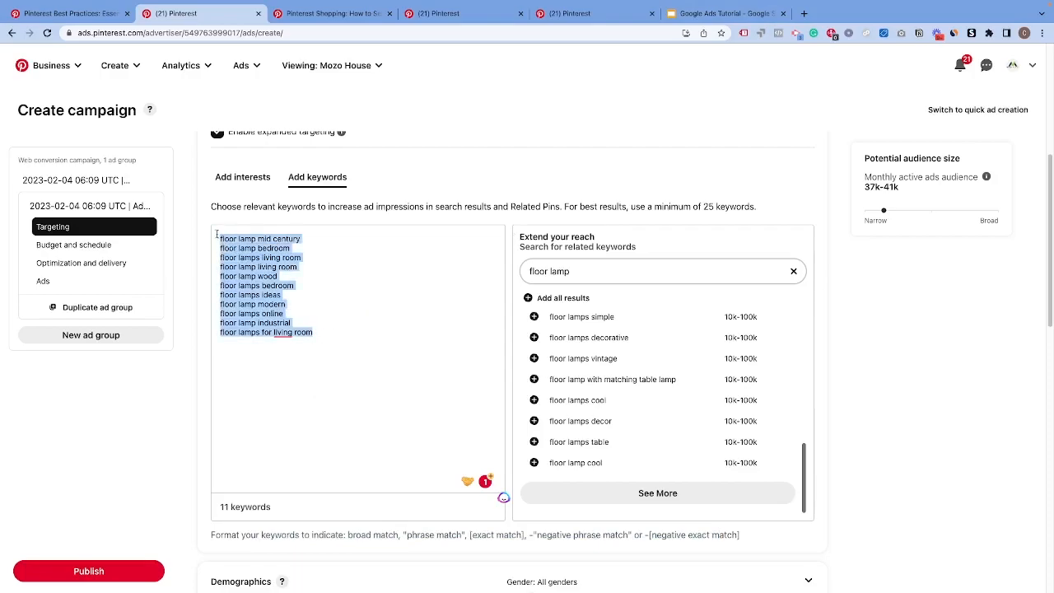
{"action": "left_click", "coordinate": [714, 13]}
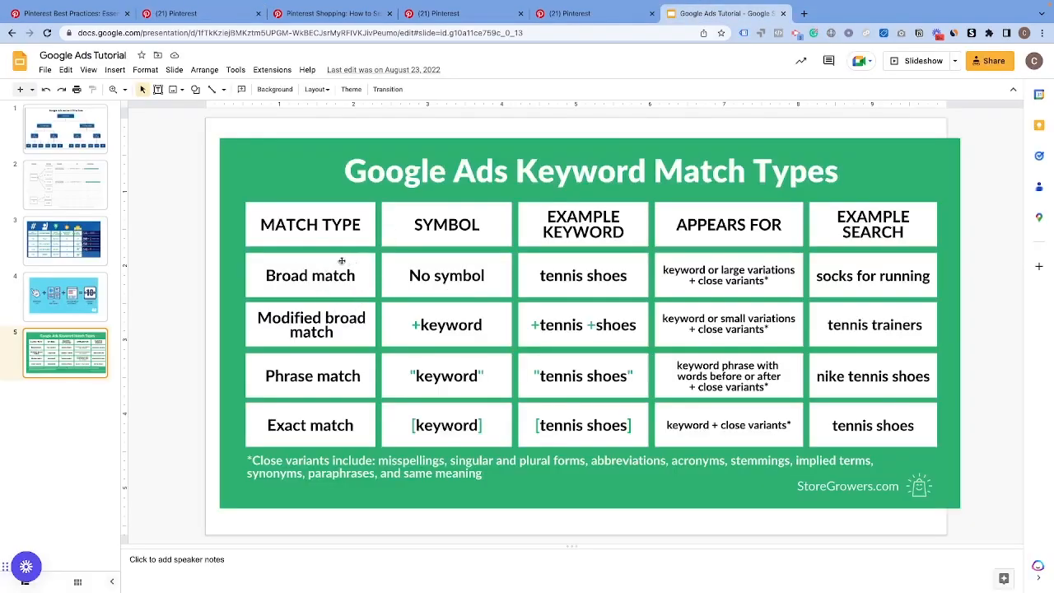
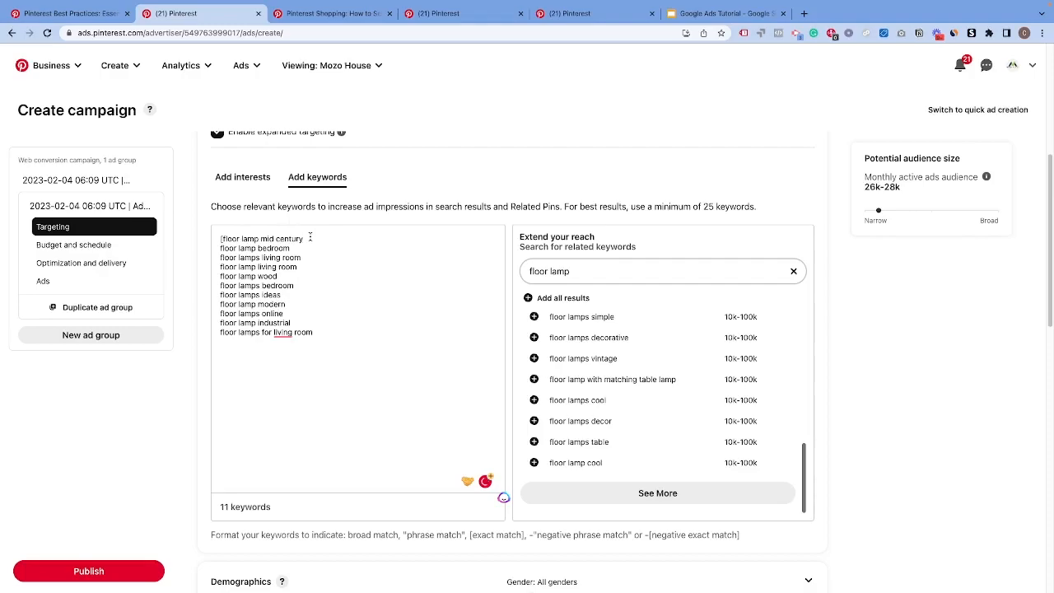
Step: Try exact match brackets around the keyword "floor lamp mid century" and remove them again
{"action": "type", "text": "]"}
{"action": "left_click_drag", "start_coordinate": [221, 239], "coordinate": [322, 240]}
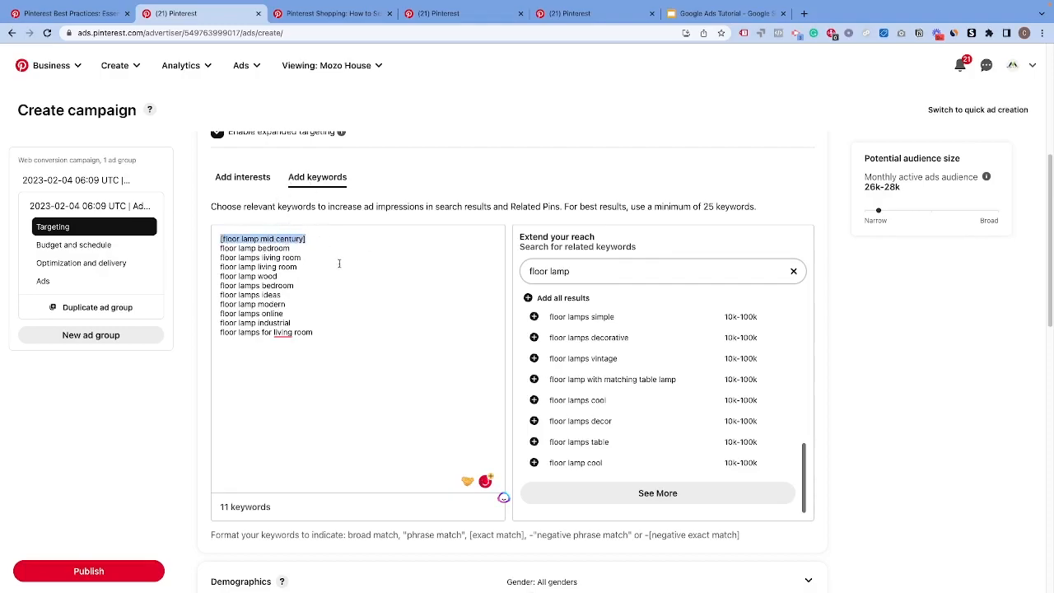
{"action": "left_click", "coordinate": [316, 239]}
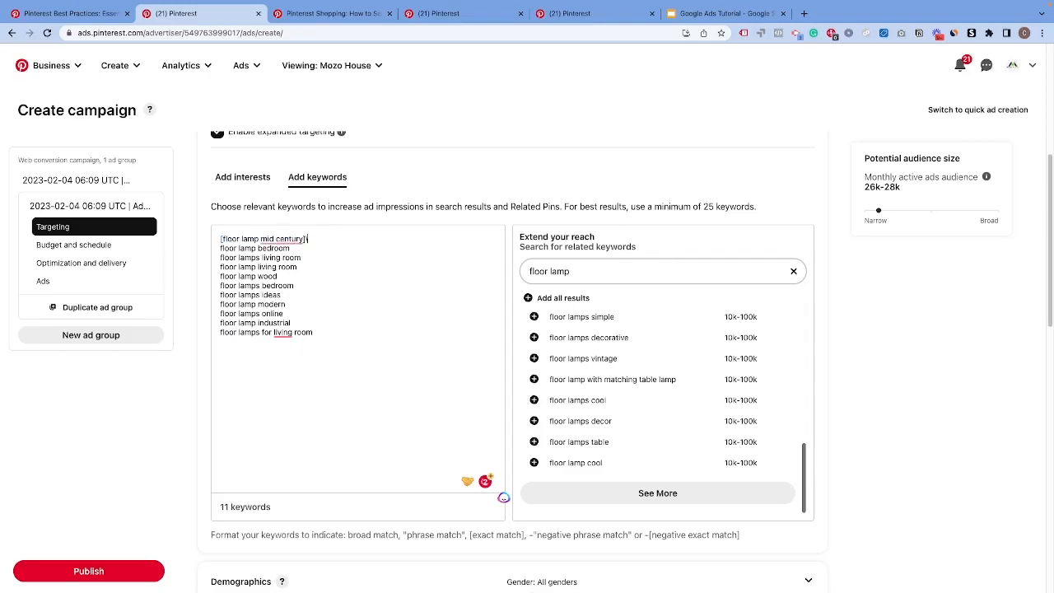
{"action": "key", "text": "BackSpace"}
{"action": "left_click", "coordinate": [223, 239]}
{"action": "key", "text": "BackSpace"}
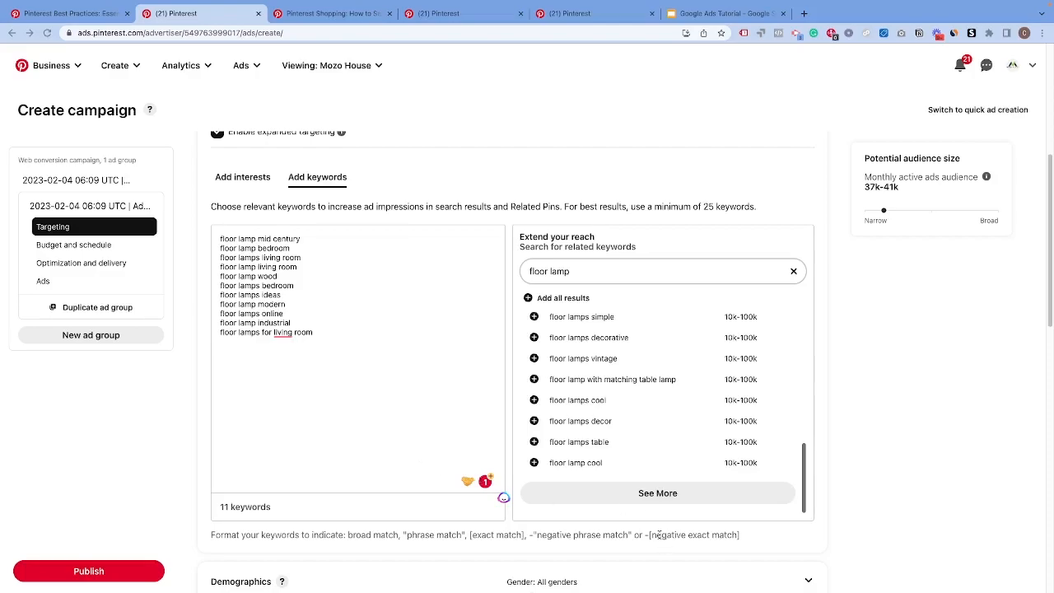
Step: Highlight the negative match format hint and add the negative phrase match keyword -"table lamps" at the end of the keyword list
{"action": "left_click_drag", "start_coordinate": [537, 535], "coordinate": [739, 538]}
{"action": "left_click", "coordinate": [212, 363]}
{"action": "type", "text": "-\"table lamps\""}
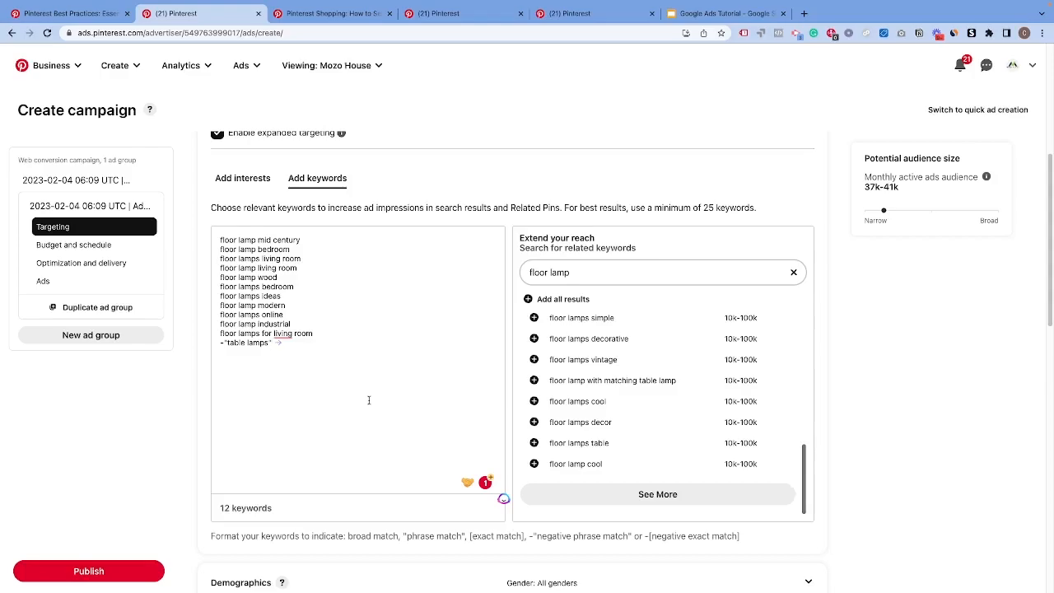
Step: Expand the Demographics targeting and review the gender, age, location, language and device options
{"action": "scroll", "coordinate": [369, 400], "scroll_direction": "down", "scroll_amount": 3}
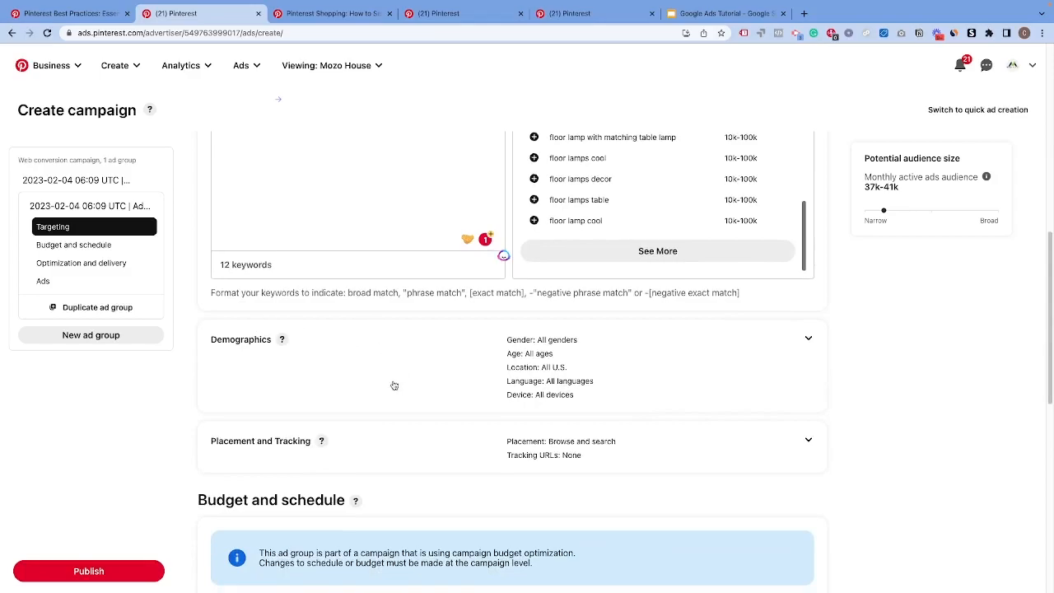
{"action": "left_click", "coordinate": [808, 338]}
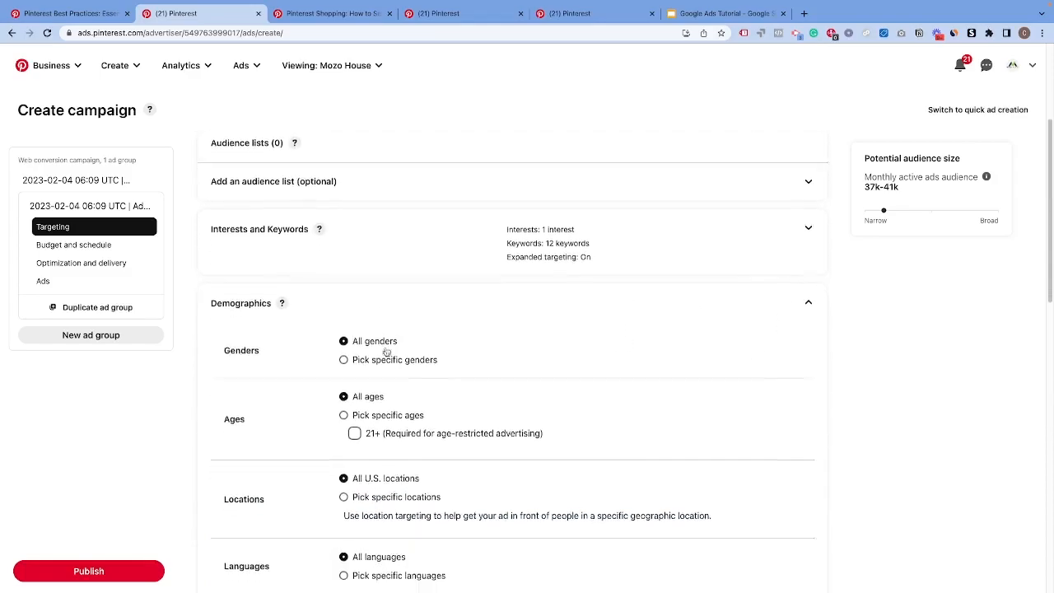
{"action": "scroll", "coordinate": [329, 337], "scroll_direction": "down", "scroll_amount": 1}
{"action": "scroll", "coordinate": [296, 362], "scroll_direction": "down", "scroll_amount": 2}
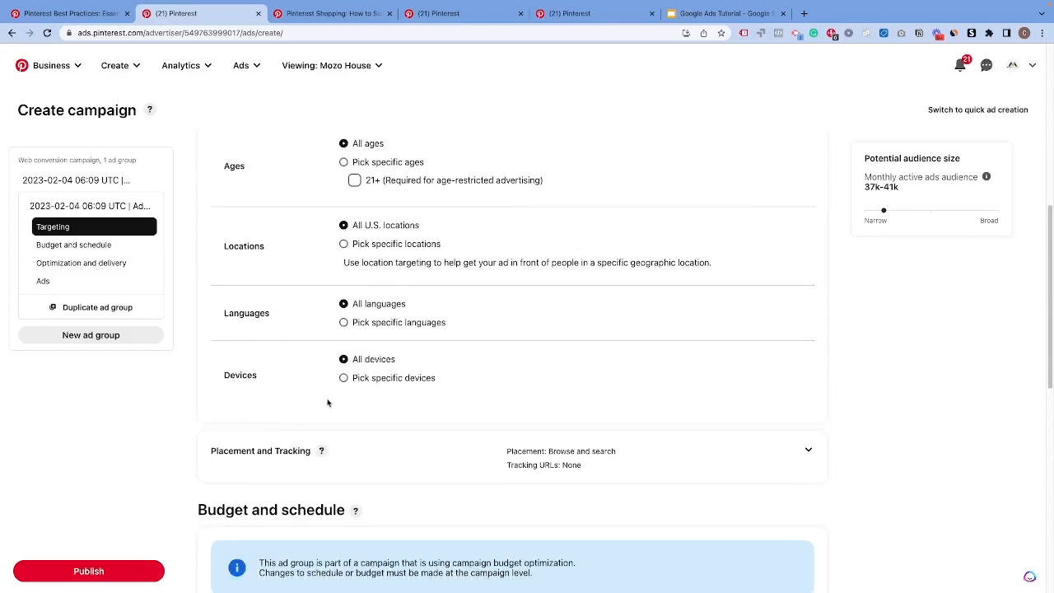
{"action": "scroll", "coordinate": [326, 402], "scroll_direction": "down", "scroll_amount": 1}
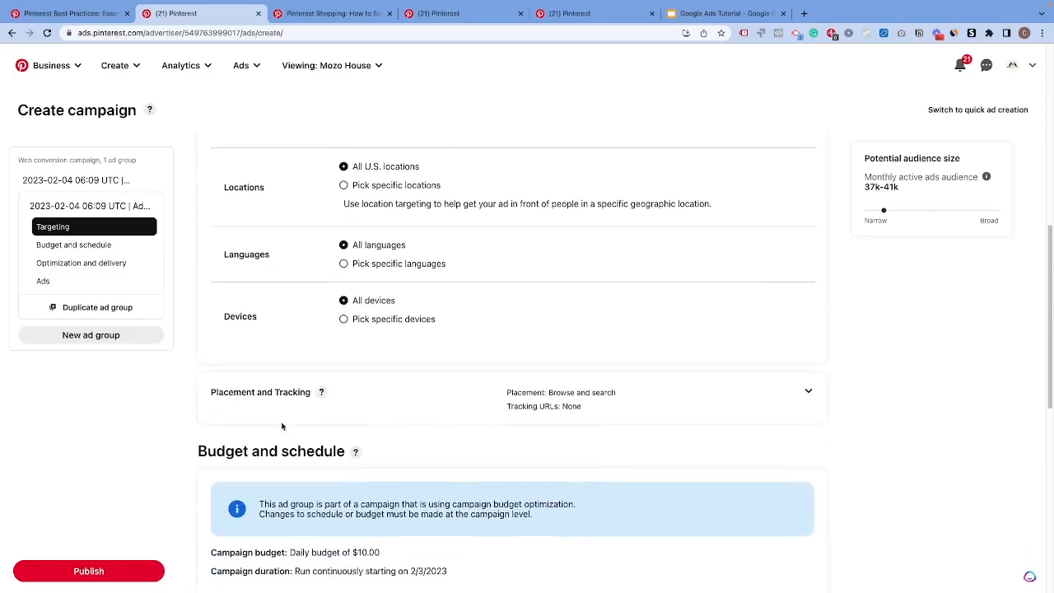
Step: Expand Placement and Tracking to review the placement options, and look over the budget, conversion event and bidding settings
{"action": "left_click", "coordinate": [805, 377]}
{"action": "scroll", "coordinate": [449, 366], "scroll_direction": "down", "scroll_amount": 1}
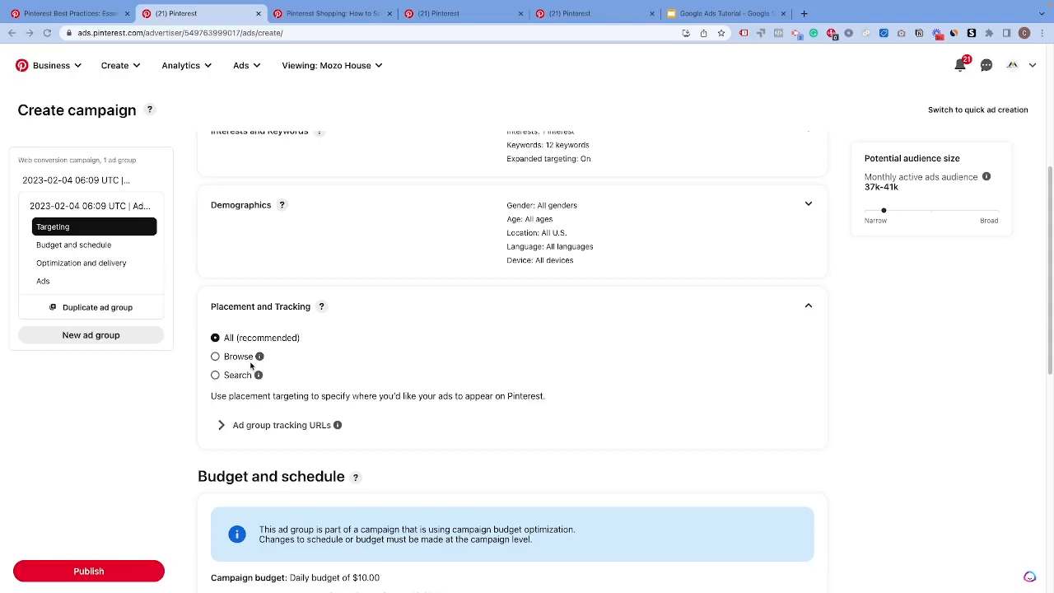
{"action": "scroll", "coordinate": [251, 365], "scroll_direction": "down", "scroll_amount": 4}
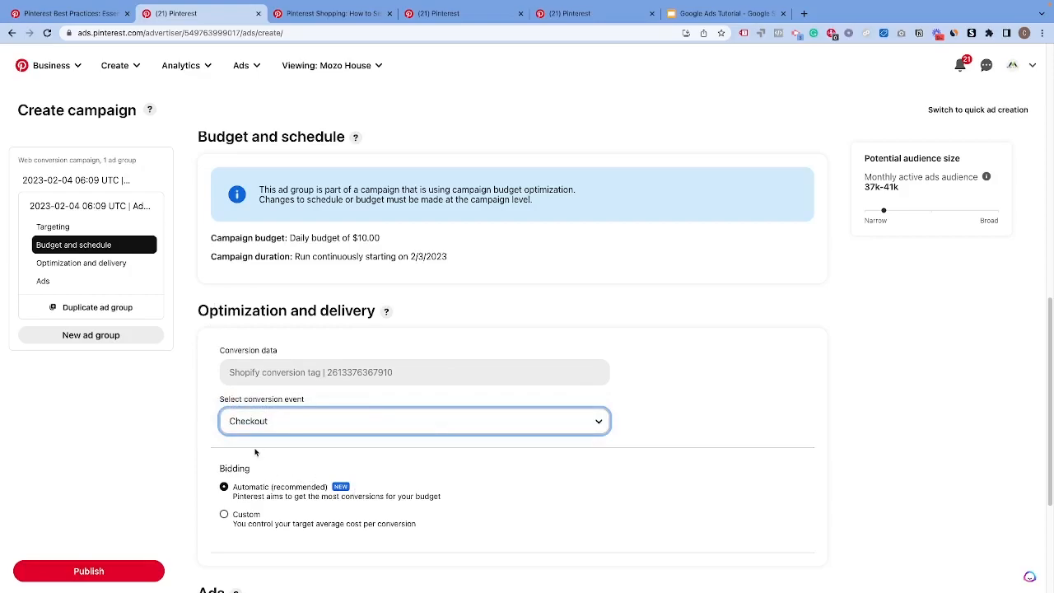
Step: Set the conversion event for the ad group's optimization to Add to cart
{"action": "left_click_drag", "start_coordinate": [231, 375], "coordinate": [195, 372]}
{"action": "left_click", "coordinate": [163, 406]}
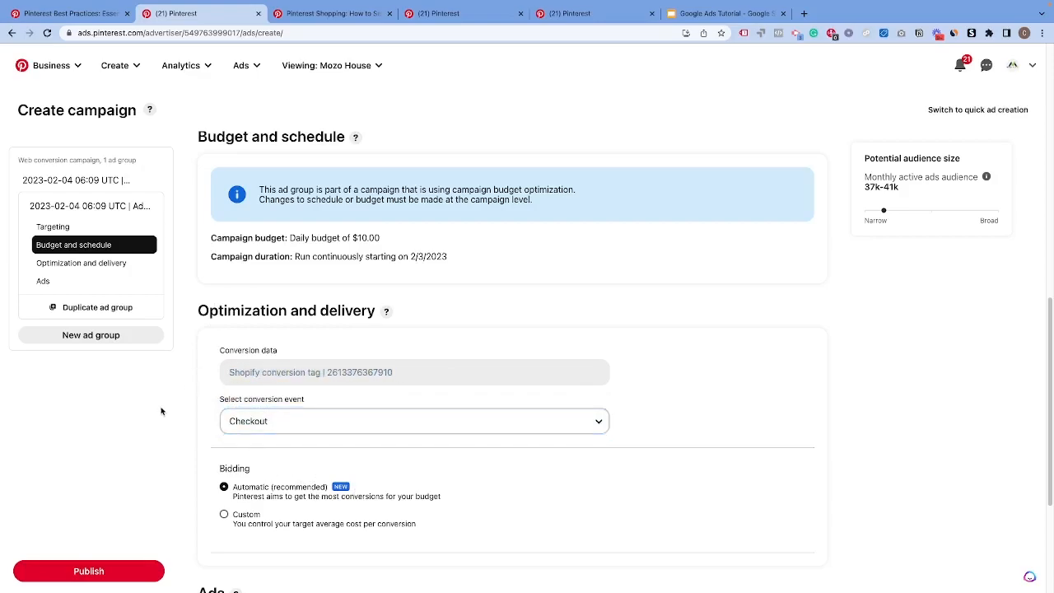
{"action": "left_click", "coordinate": [264, 427]}
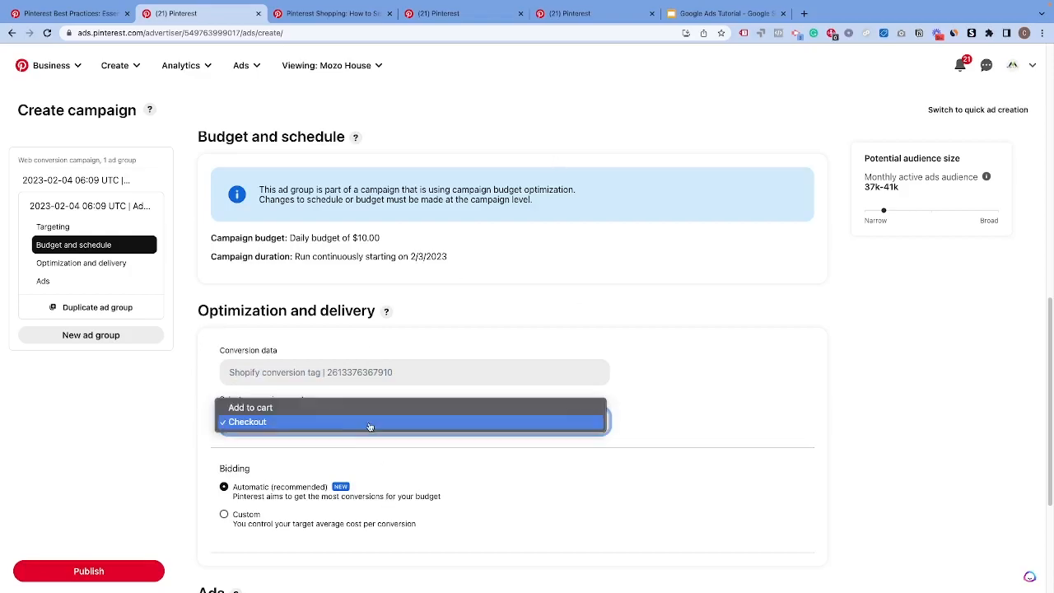
{"action": "left_click", "coordinate": [251, 409]}
Step: Try the Custom bidding option and return the bidding to Automatic
{"action": "scroll", "coordinate": [334, 394], "scroll_direction": "down", "scroll_amount": 1}
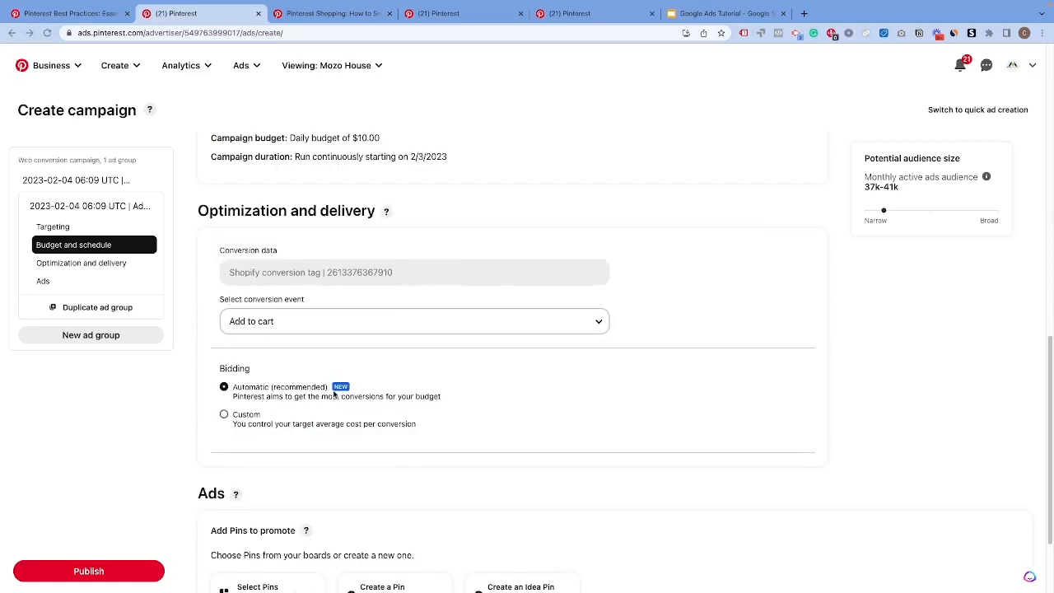
{"action": "left_click", "coordinate": [238, 395]}
{"action": "left_click", "coordinate": [224, 415]}
{"action": "left_click", "coordinate": [231, 466]}
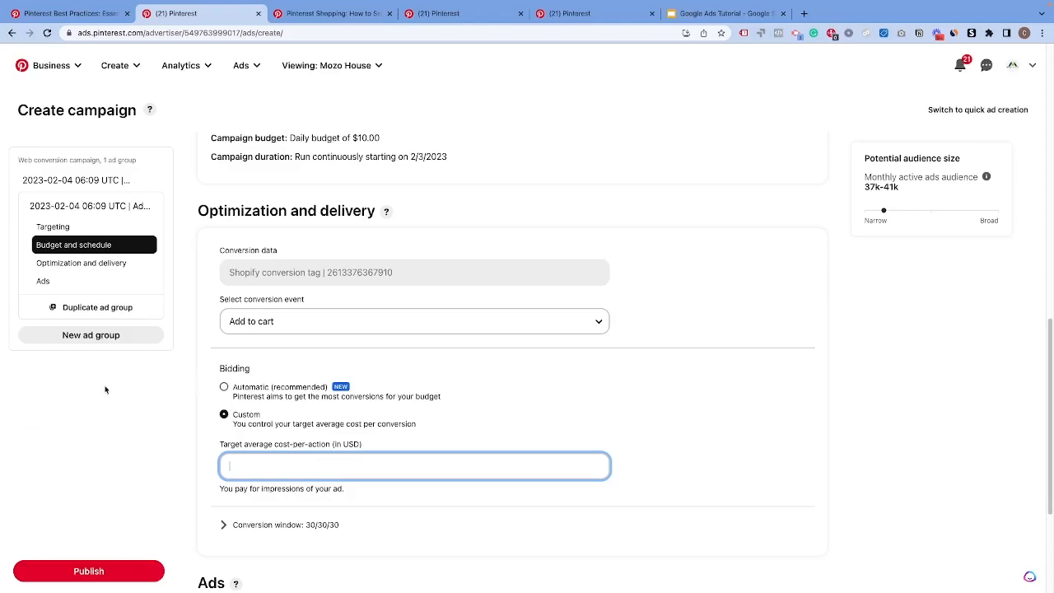
{"action": "left_click", "coordinate": [224, 388]}
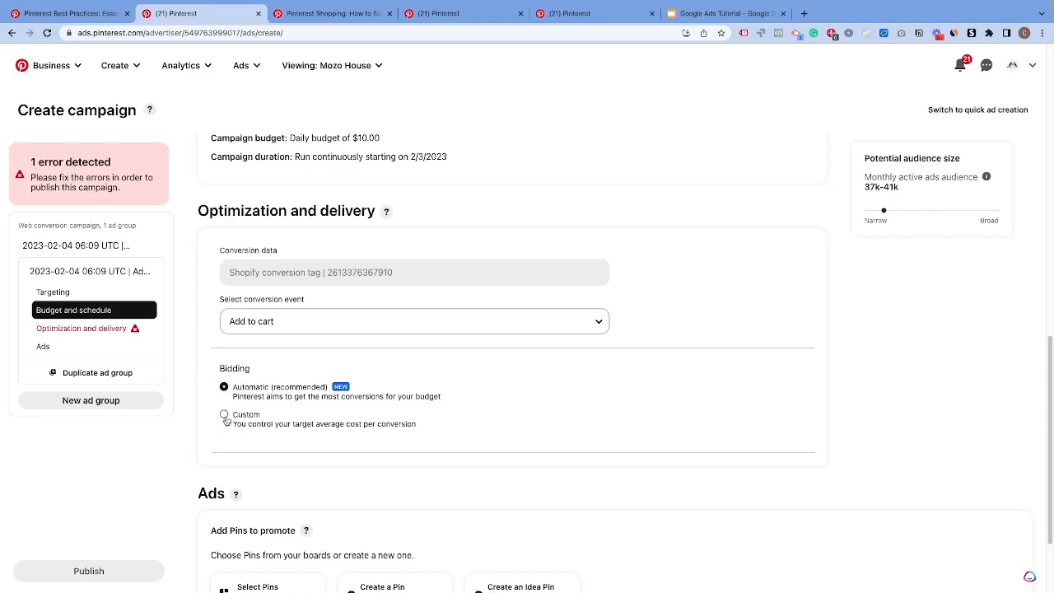
Step: Set the bidding to Custom with a target average cost-per-action of 10 USD
{"action": "left_click", "coordinate": [223, 414]}
{"action": "left_click", "coordinate": [291, 462]}
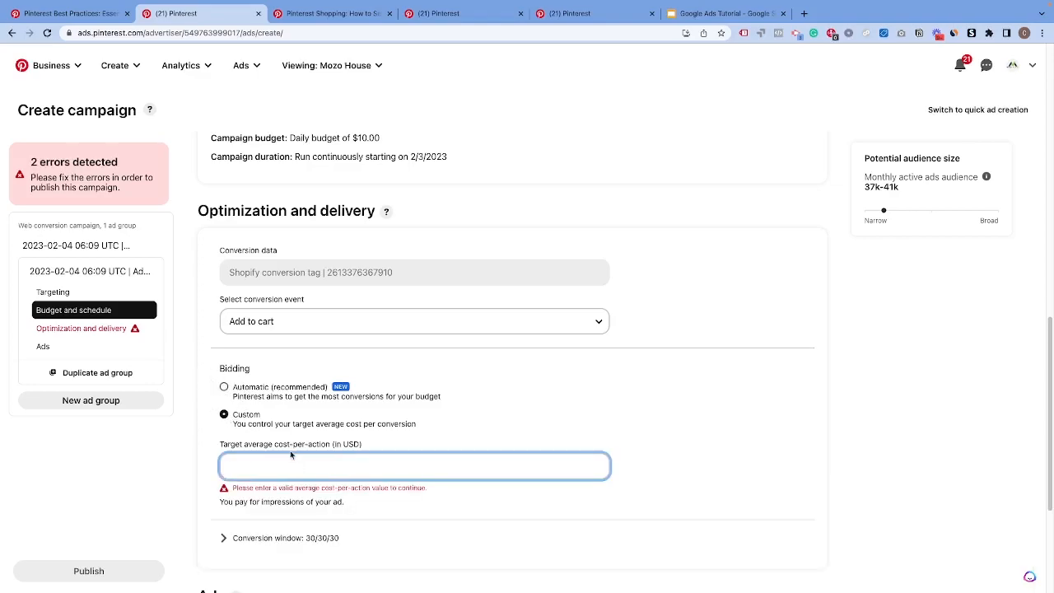
{"action": "type", "text": "10"}
{"action": "left_click", "coordinate": [489, 442]}
Step: Look through the pins on ZoCo Marketing's Pinterest Ad Examples board and show the creative tips slide
{"action": "scroll", "coordinate": [489, 442], "scroll_direction": "down", "scroll_amount": 3}
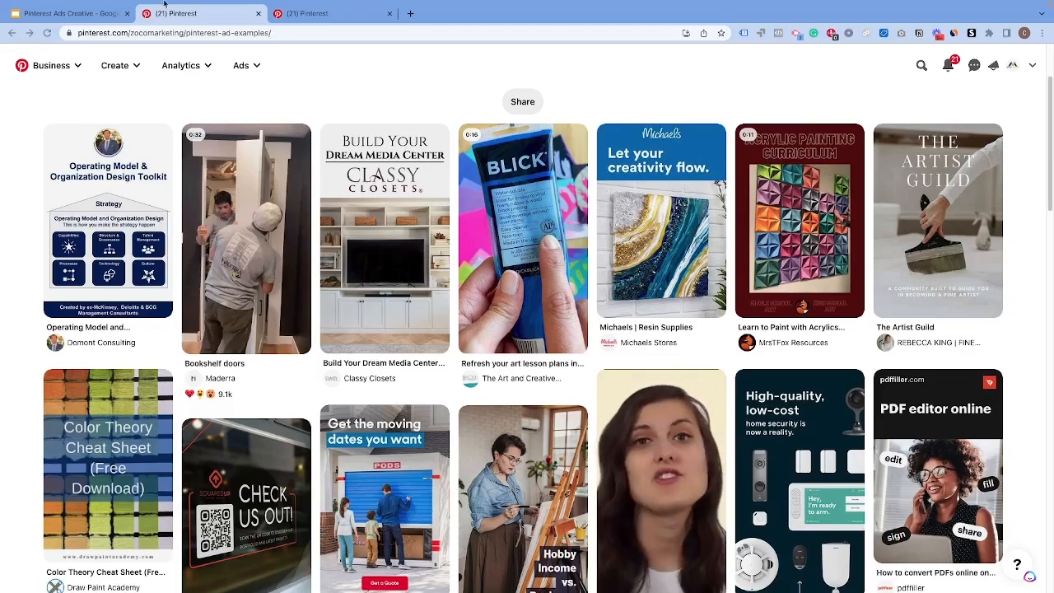
{"action": "scroll", "coordinate": [418, 234], "scroll_direction": "up", "scroll_amount": 2}
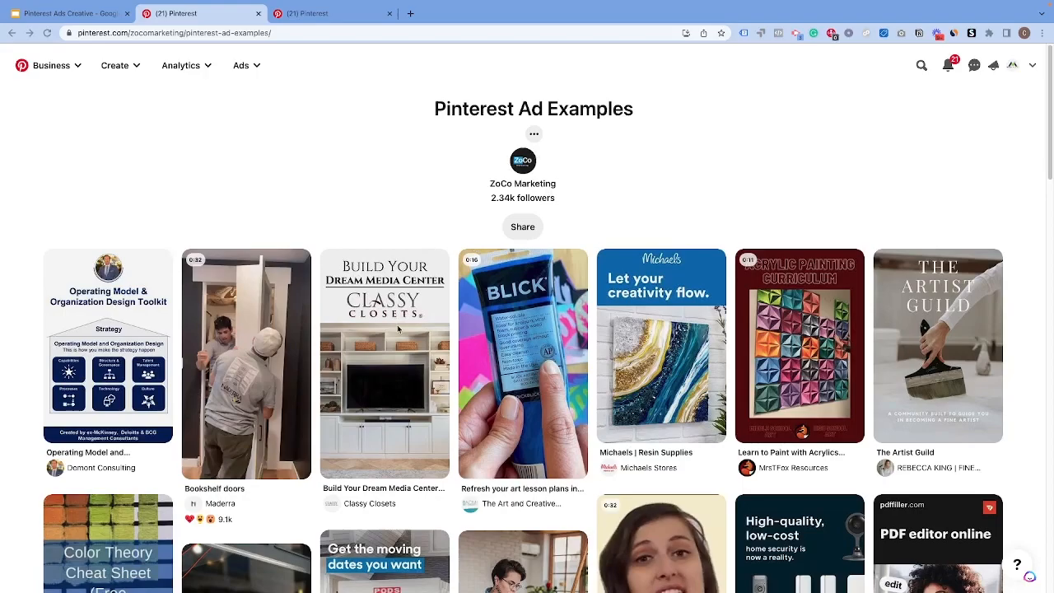
{"action": "scroll", "coordinate": [399, 329], "scroll_direction": "down", "scroll_amount": 2}
{"action": "scroll", "coordinate": [394, 330], "scroll_direction": "down", "scroll_amount": 1}
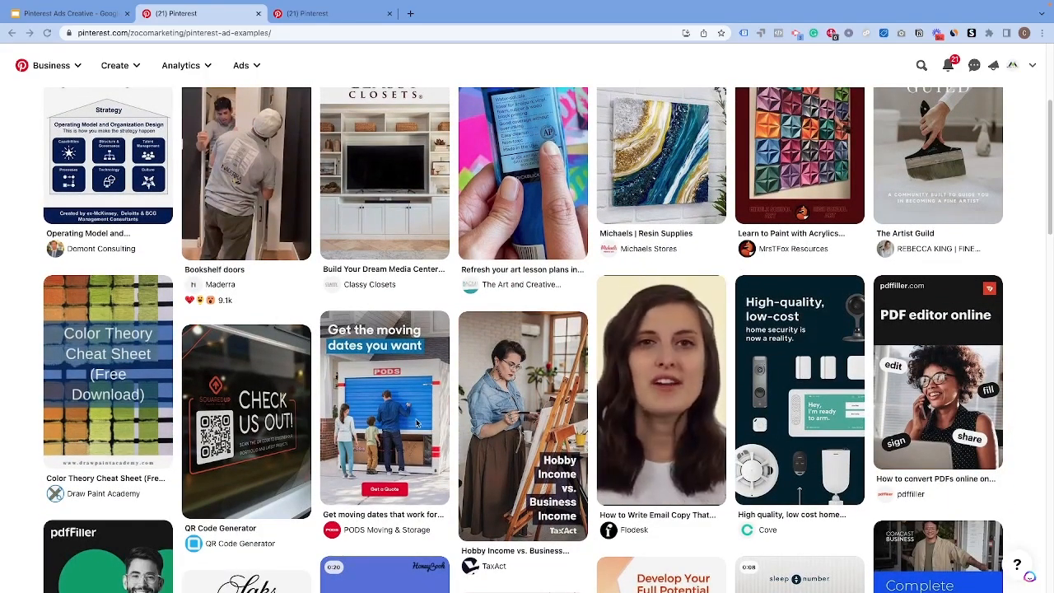
{"action": "scroll", "coordinate": [416, 422], "scroll_direction": "down", "scroll_amount": 1}
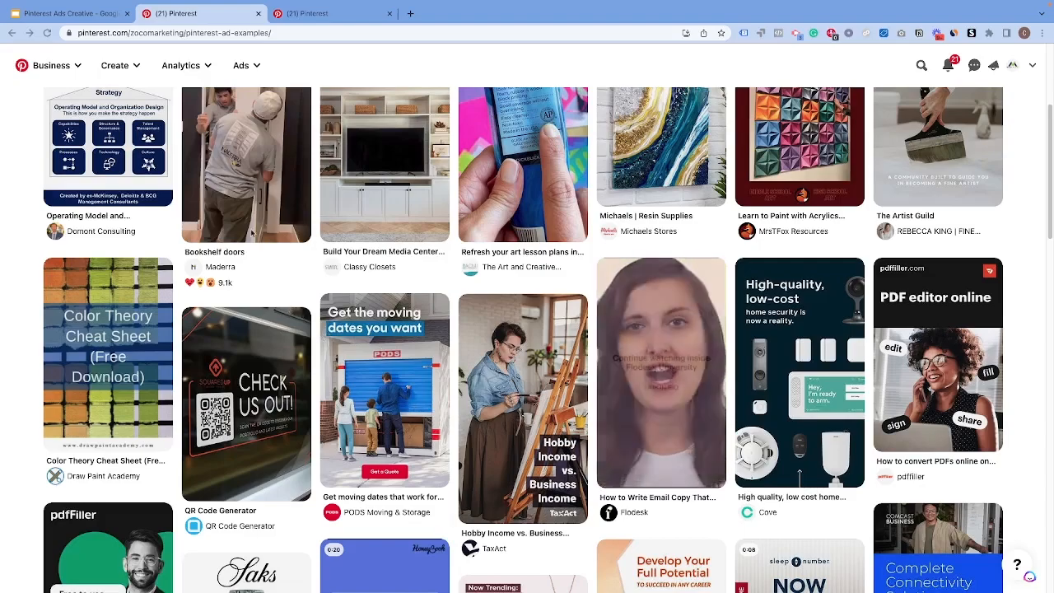
{"action": "key", "text": "ctrl+1"}
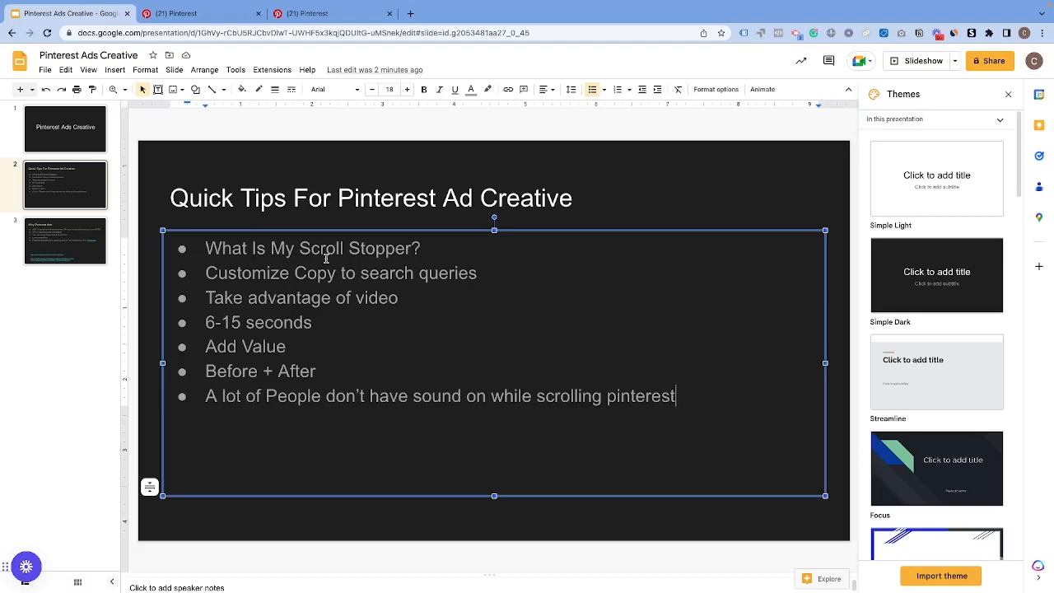
Step: Open the Pinterest home feed and look through its organic and promoted pins
{"action": "left_click", "coordinate": [305, 12]}
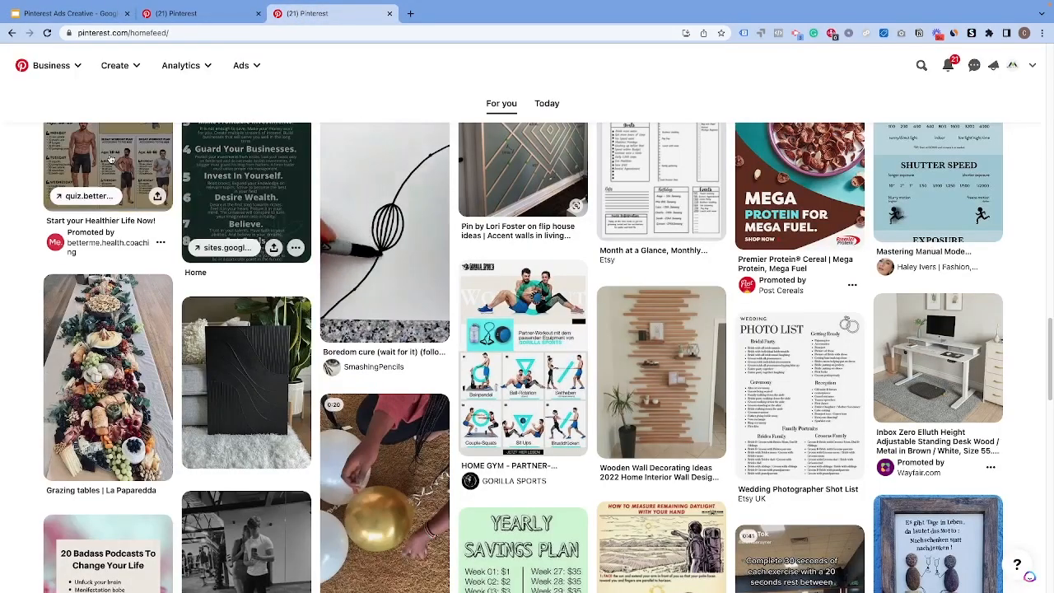
{"action": "scroll", "coordinate": [391, 243], "scroll_direction": "down", "scroll_amount": 10}
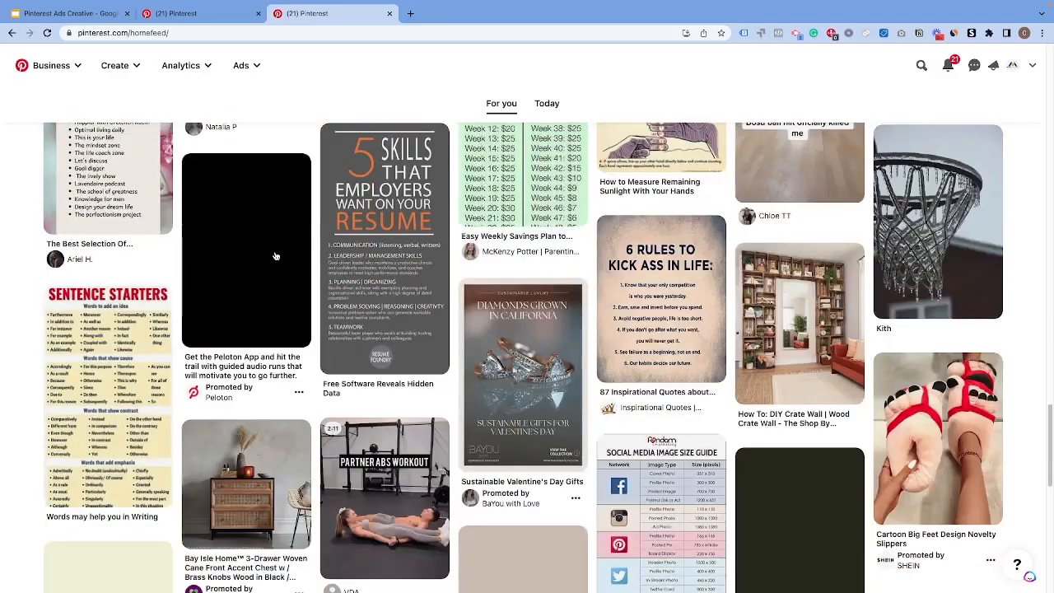
{"action": "scroll", "coordinate": [336, 283], "scroll_direction": "down", "scroll_amount": 2}
{"action": "scroll", "coordinate": [336, 283], "scroll_direction": "down", "scroll_amount": 3}
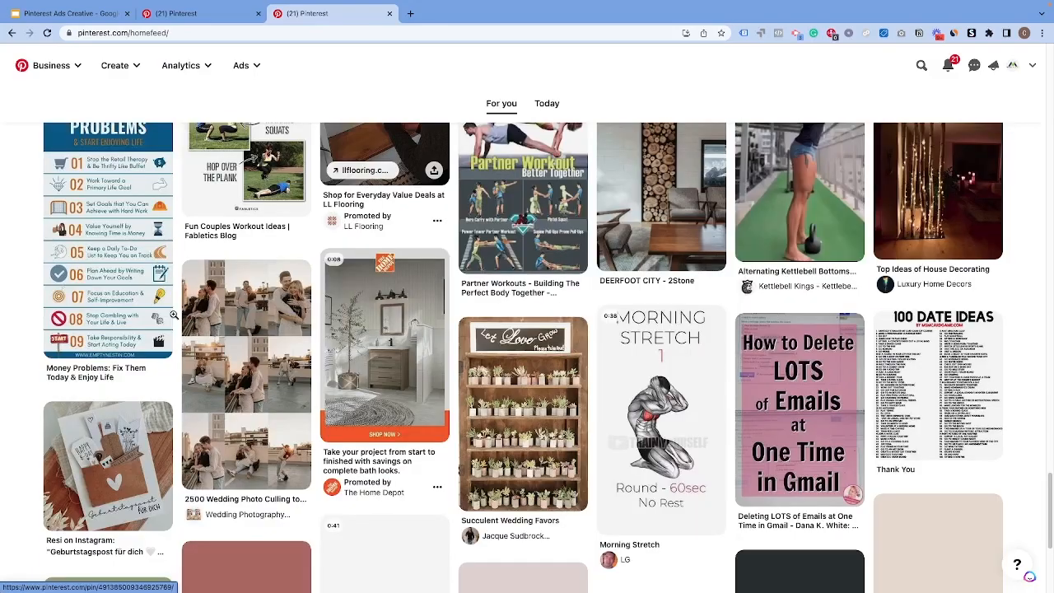
{"action": "scroll", "coordinate": [362, 321], "scroll_direction": "down", "scroll_amount": 6}
{"action": "scroll", "coordinate": [363, 321], "scroll_direction": "up", "scroll_amount": 5}
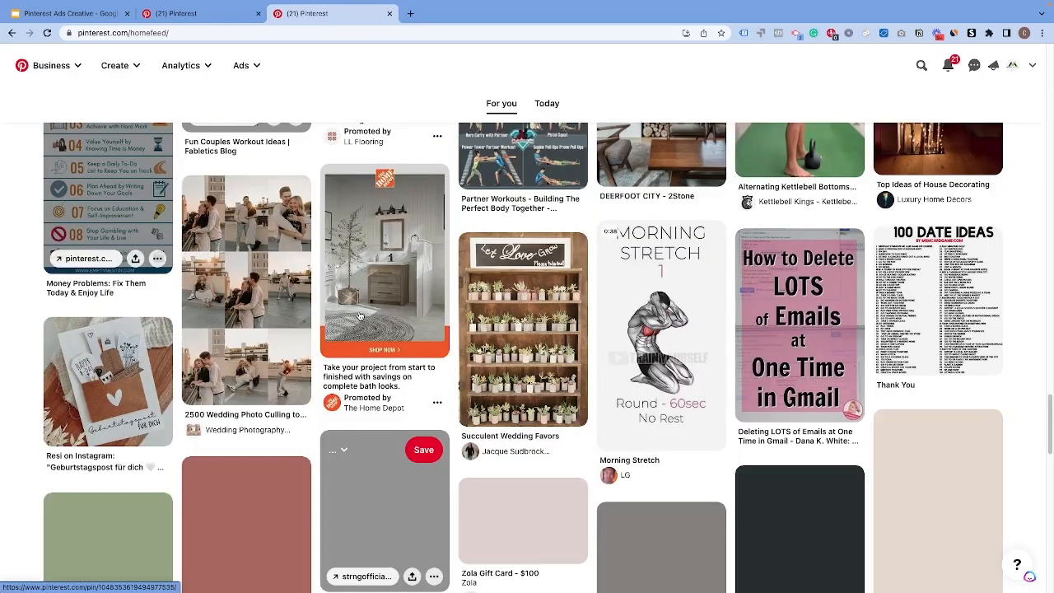
{"action": "scroll", "coordinate": [359, 315], "scroll_direction": "up", "scroll_amount": 5}
Step: Watch the HoneyBook video ad from the Pinterest Ad Examples board and return to the board
{"action": "key", "text": "ctrl+shift+Tab"}
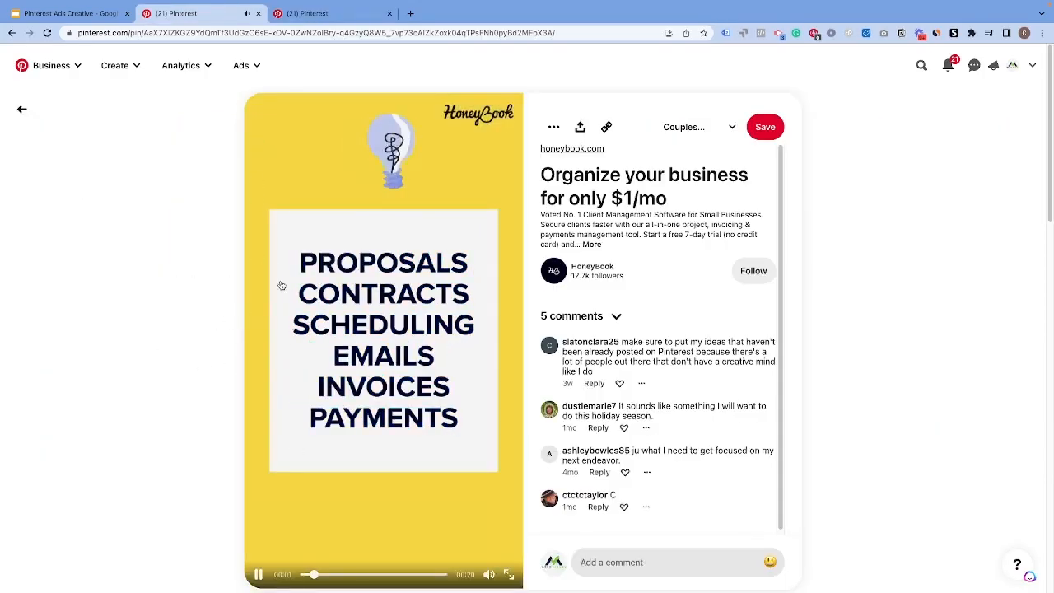
{"action": "left_click", "coordinate": [20, 109]}
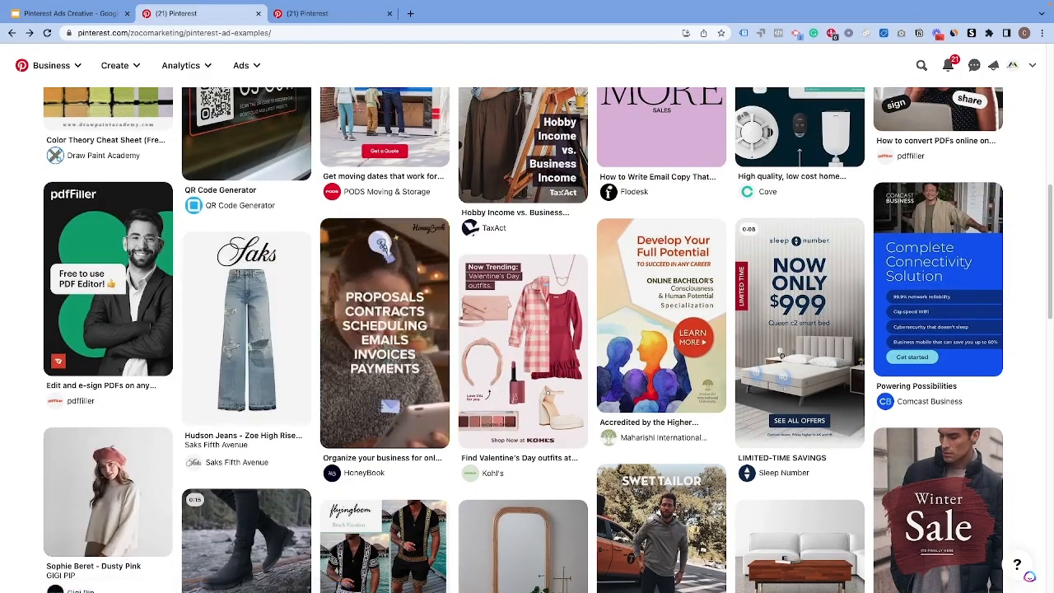
{"action": "scroll", "coordinate": [711, 379], "scroll_direction": "up", "scroll_amount": 4}
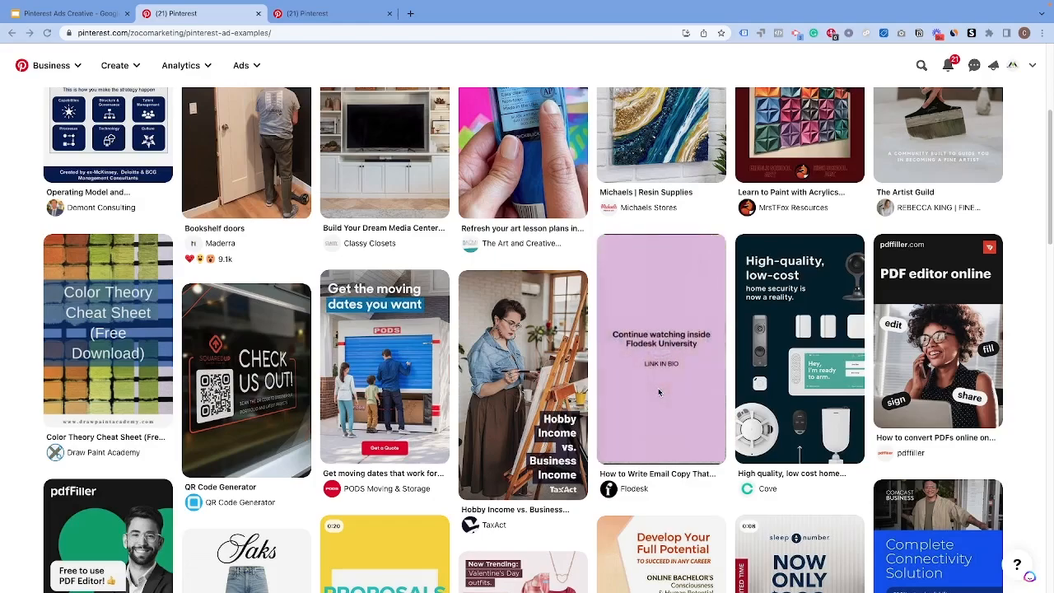
Step: Revisit the creative tips slide and look at the SmashingPencils drawing video in the home feed
{"action": "key", "text": "ctrl+shift+Tab"}
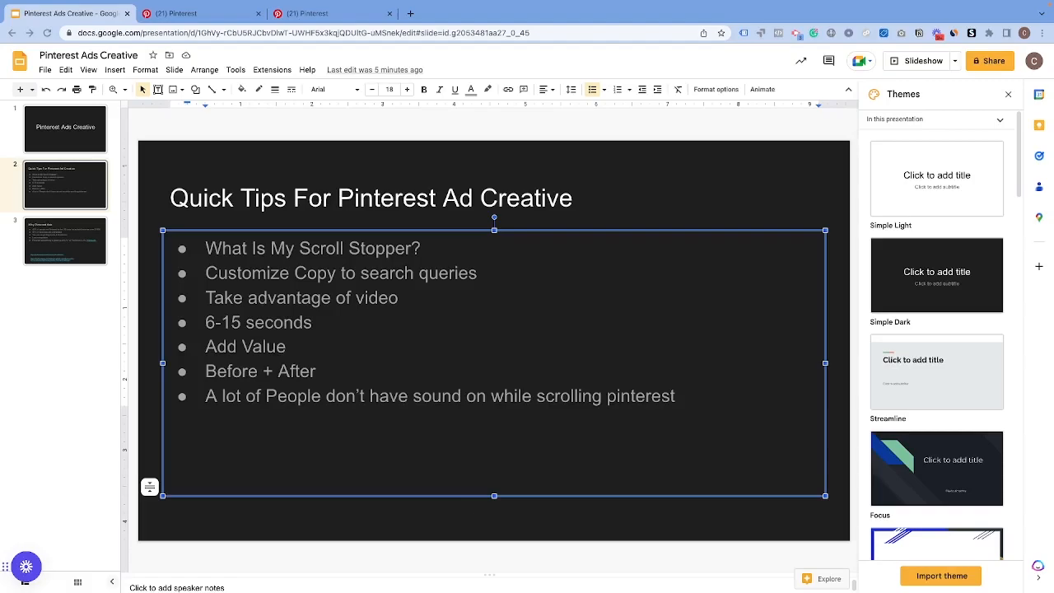
{"action": "left_click", "coordinate": [307, 14]}
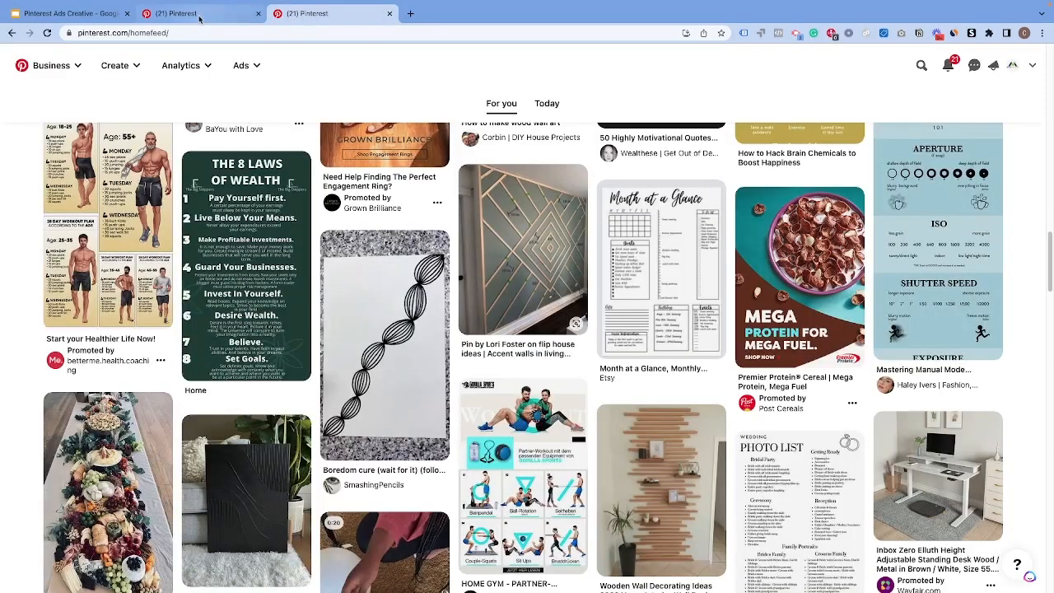
{"action": "scroll", "coordinate": [404, 298], "scroll_direction": "down", "scroll_amount": 3}
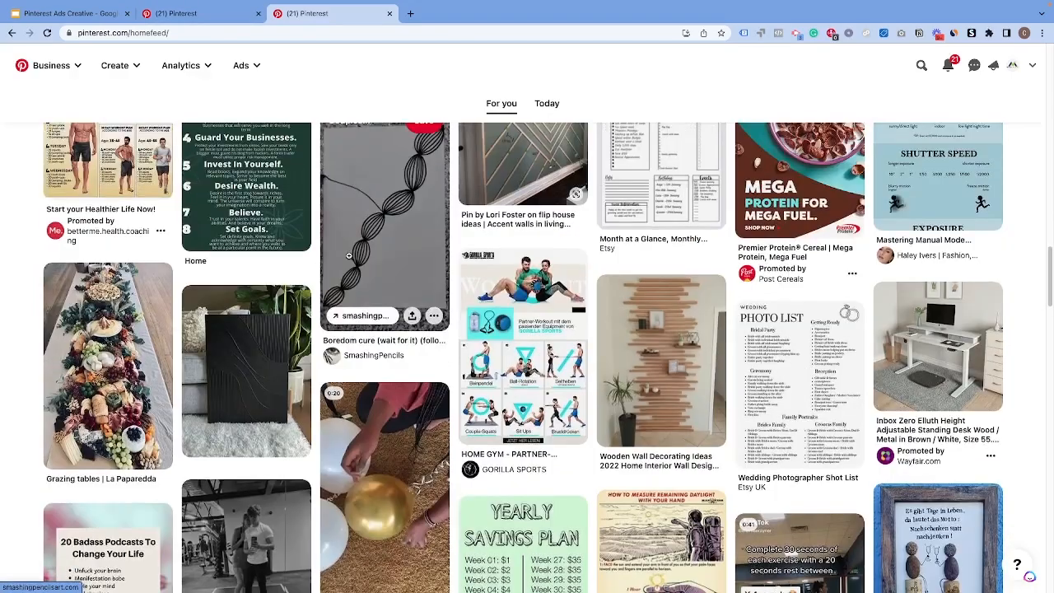
{"action": "scroll", "coordinate": [403, 298], "scroll_direction": "up", "scroll_amount": 2}
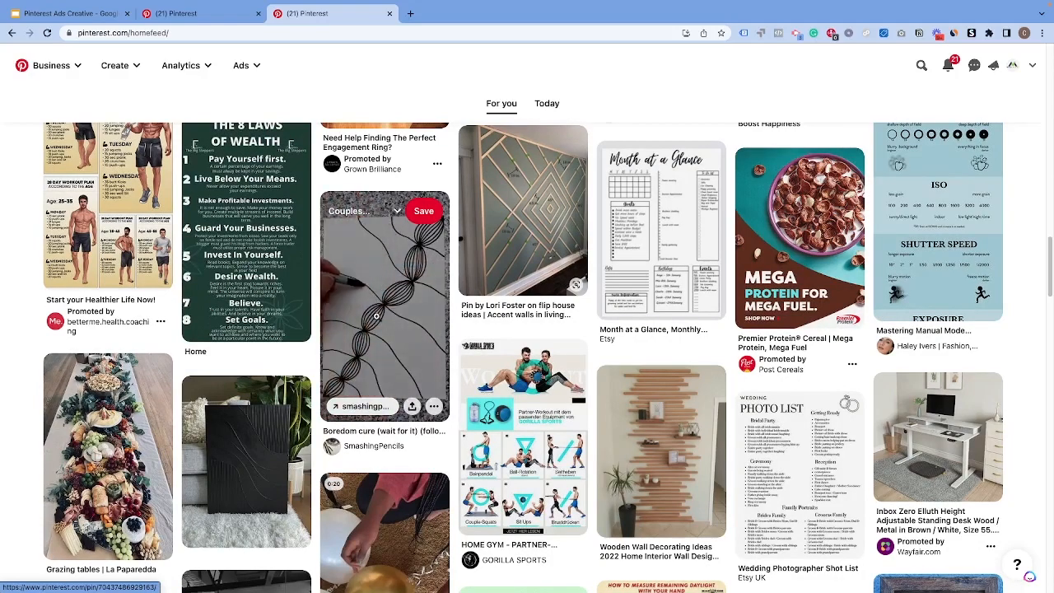
Step: Return to the Pinterest Ad Examples board and look through more of its image and video ads
{"action": "left_click", "coordinate": [190, 13]}
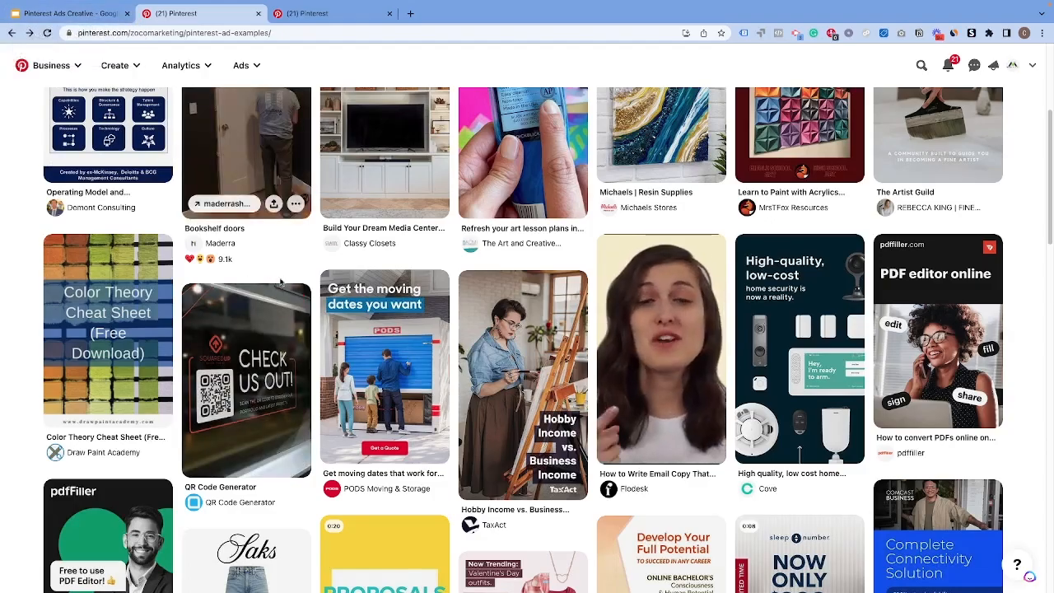
{"action": "scroll", "coordinate": [276, 284], "scroll_direction": "up", "scroll_amount": 2}
{"action": "scroll", "coordinate": [276, 284], "scroll_direction": "down", "scroll_amount": 8}
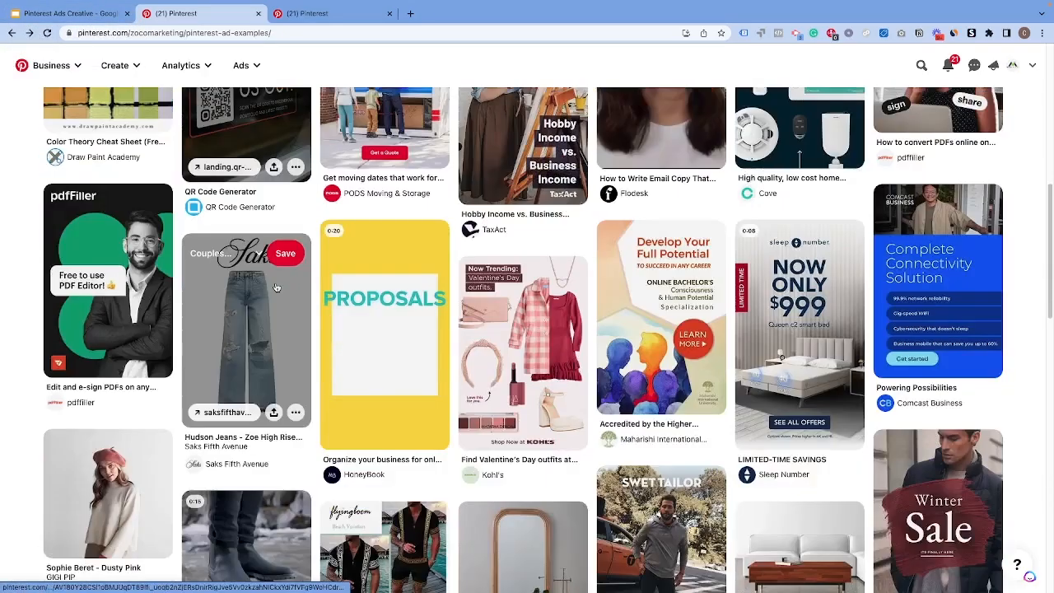
{"action": "scroll", "coordinate": [208, 317], "scroll_direction": "down", "scroll_amount": 1}
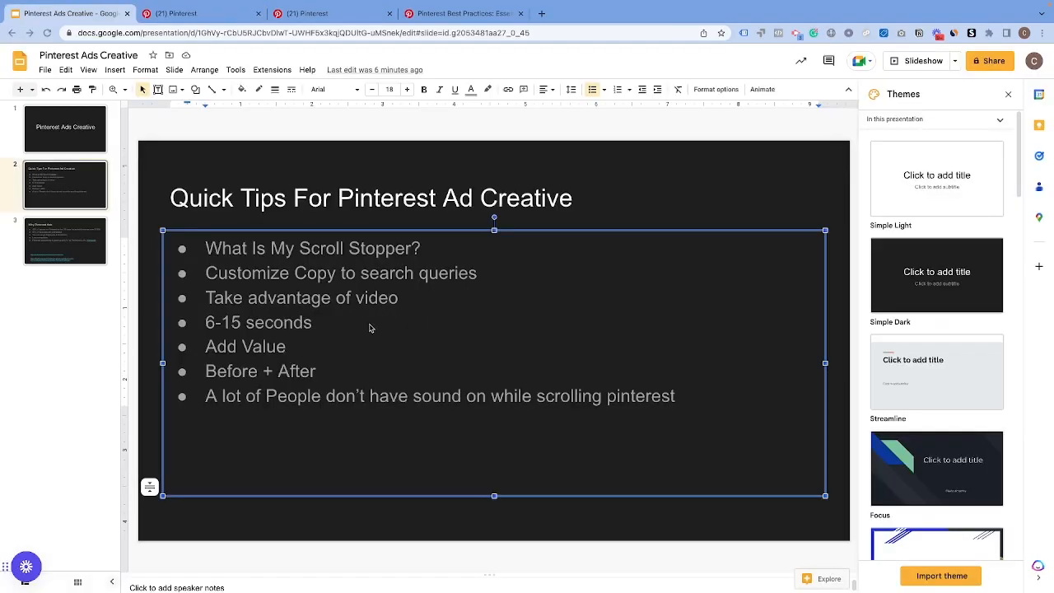
Step: Highlight the "6-15 seconds" tip on the slide and the matching video ad length advice on Pinterest's creative best practices page
{"action": "left_click_drag", "start_coordinate": [327, 324], "coordinate": [200, 320]}
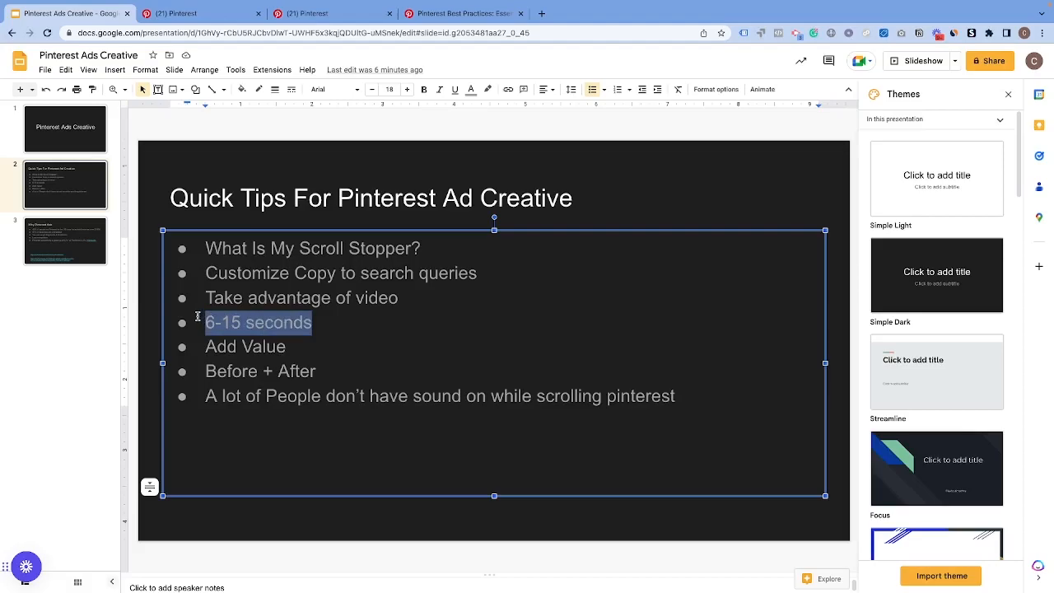
{"action": "left_click", "coordinate": [421, 22]}
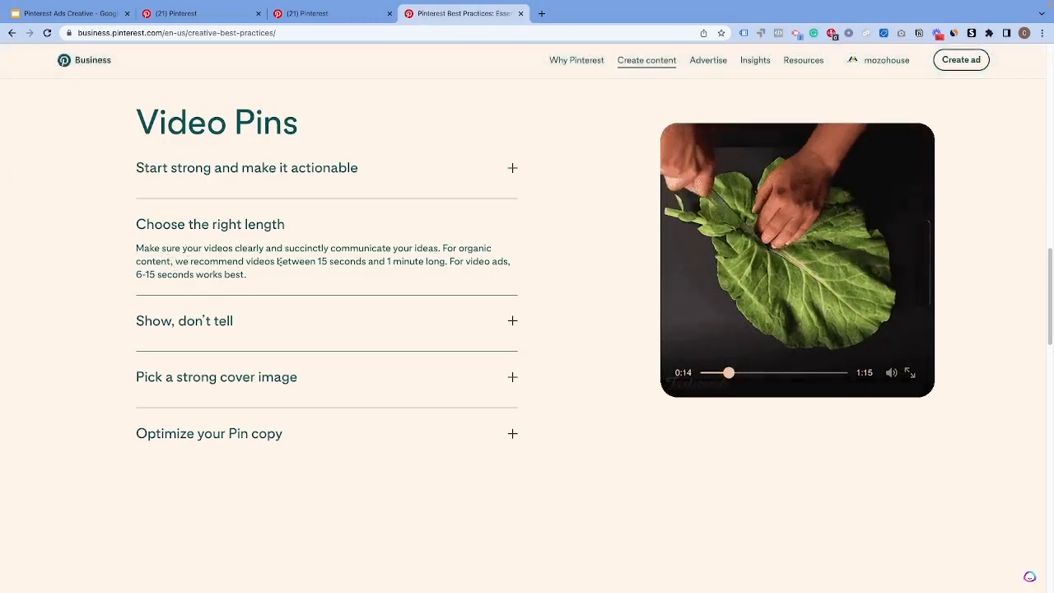
{"action": "left_click_drag", "start_coordinate": [450, 261], "coordinate": [524, 272]}
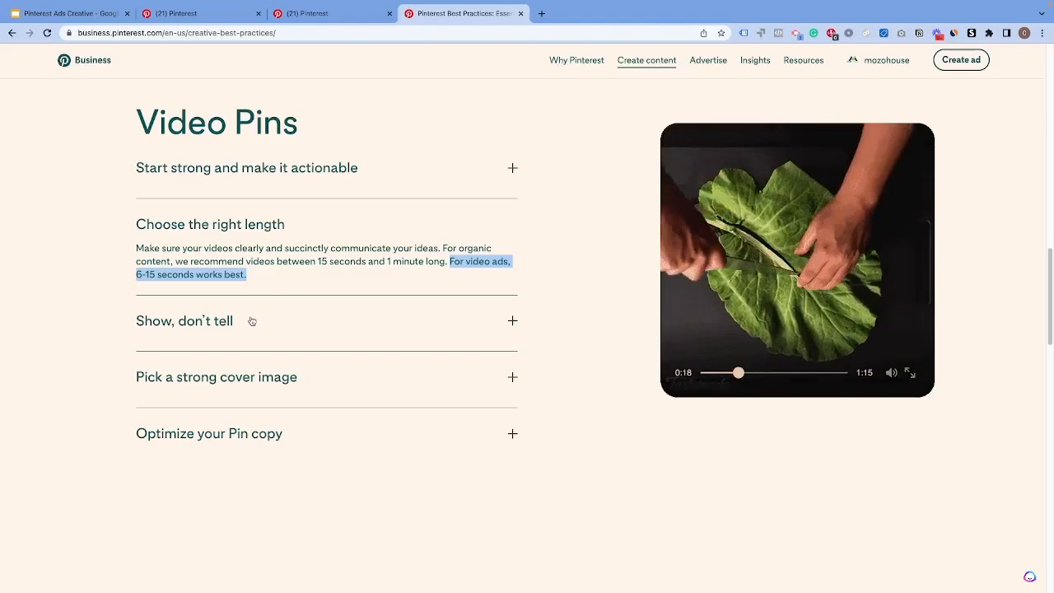
{"action": "key", "text": "ctrl+1"}
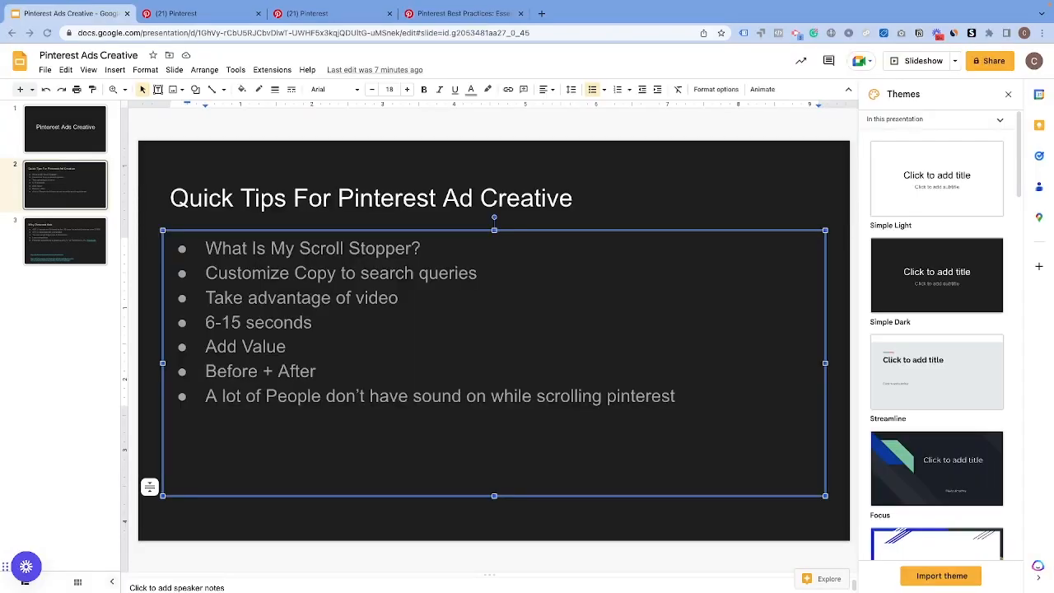
Step: View the Acrylic Painting Curriculum video ad from the Pinterest Ad Examples board and return to the board
{"action": "left_click", "coordinate": [212, 11]}
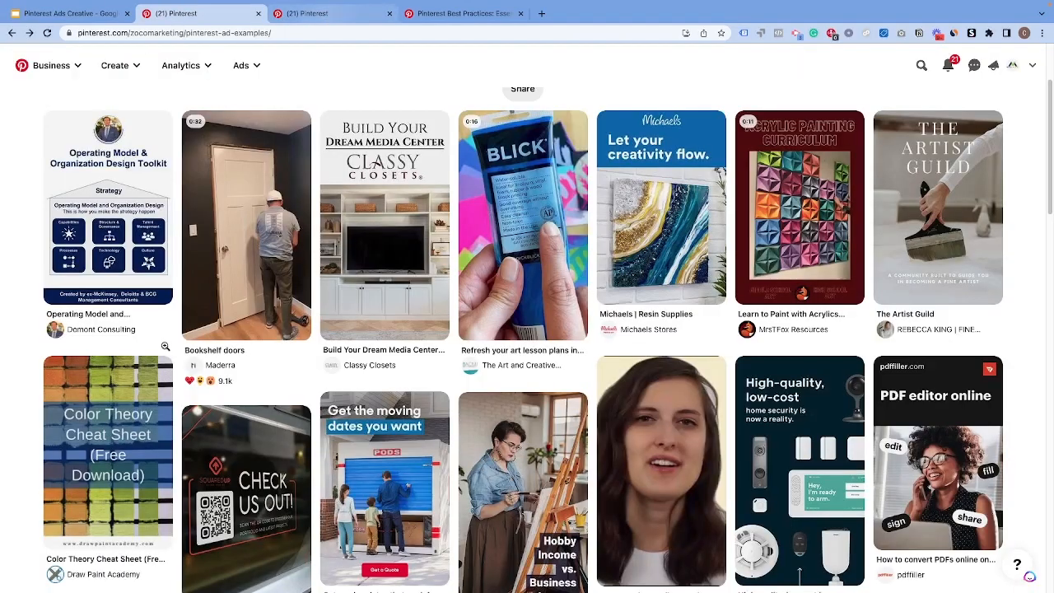
{"action": "scroll", "coordinate": [165, 347], "scroll_direction": "down", "scroll_amount": 1}
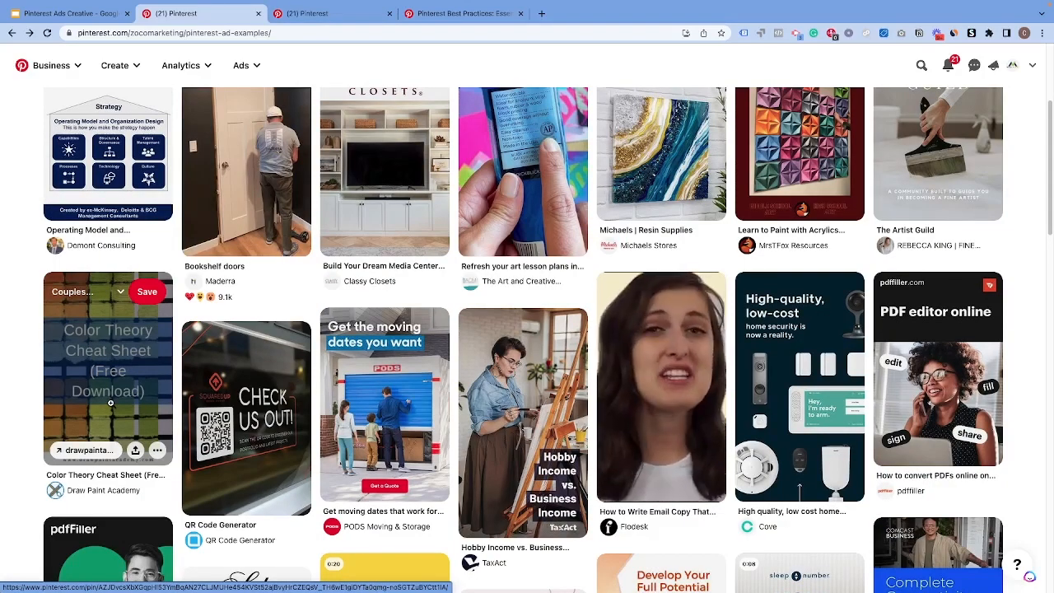
{"action": "scroll", "coordinate": [804, 290], "scroll_direction": "up", "scroll_amount": 2}
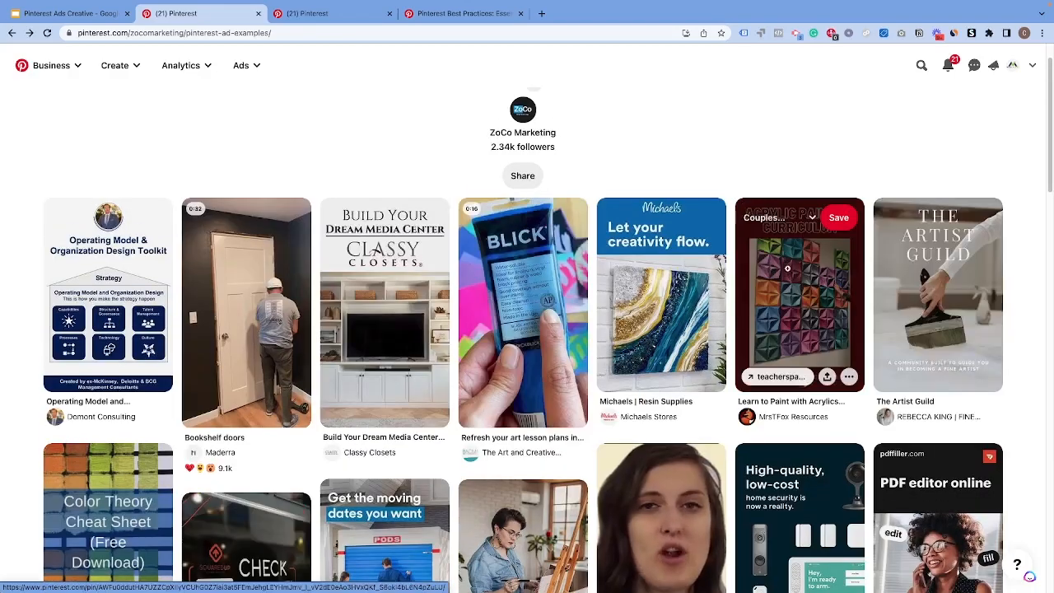
{"action": "left_click", "coordinate": [803, 291]}
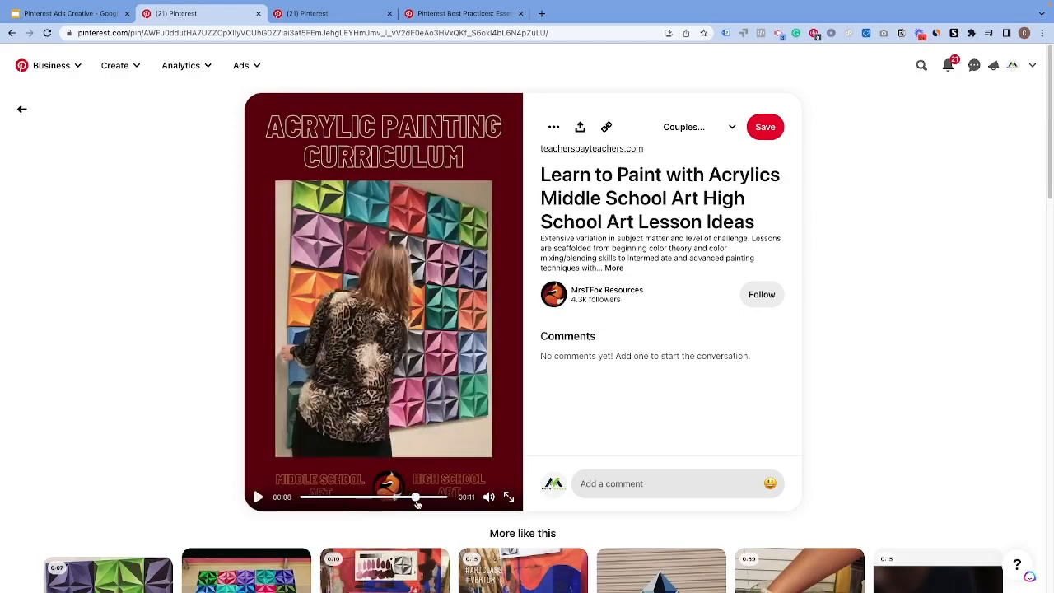
{"action": "left_click", "coordinate": [23, 110]}
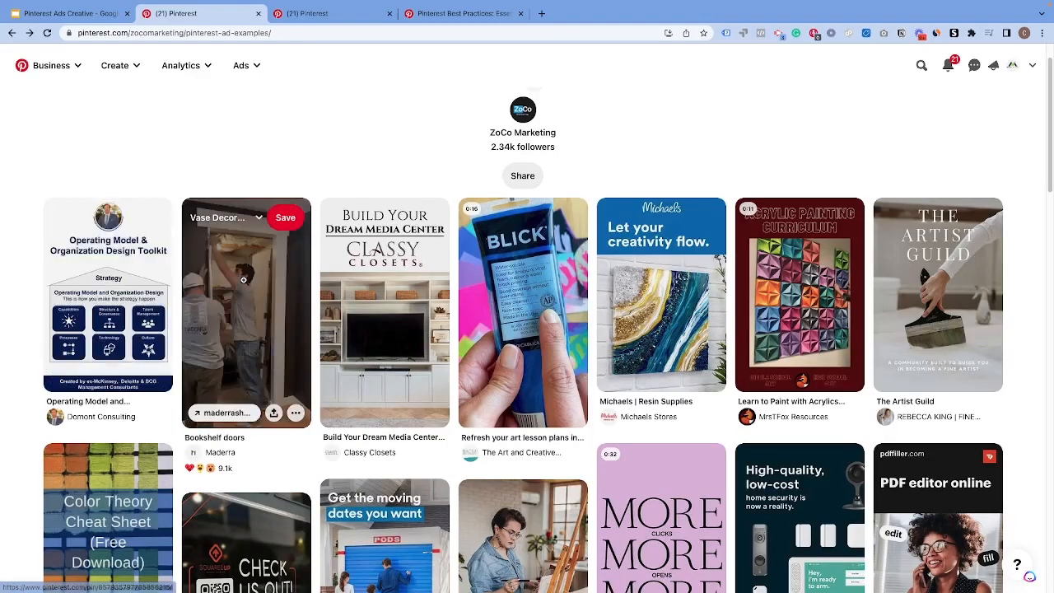
Step: View Maderra's Bookshelf doors video ad from the Pinterest Ad Examples board through to its end and look at its comments
{"action": "left_click", "coordinate": [239, 281]}
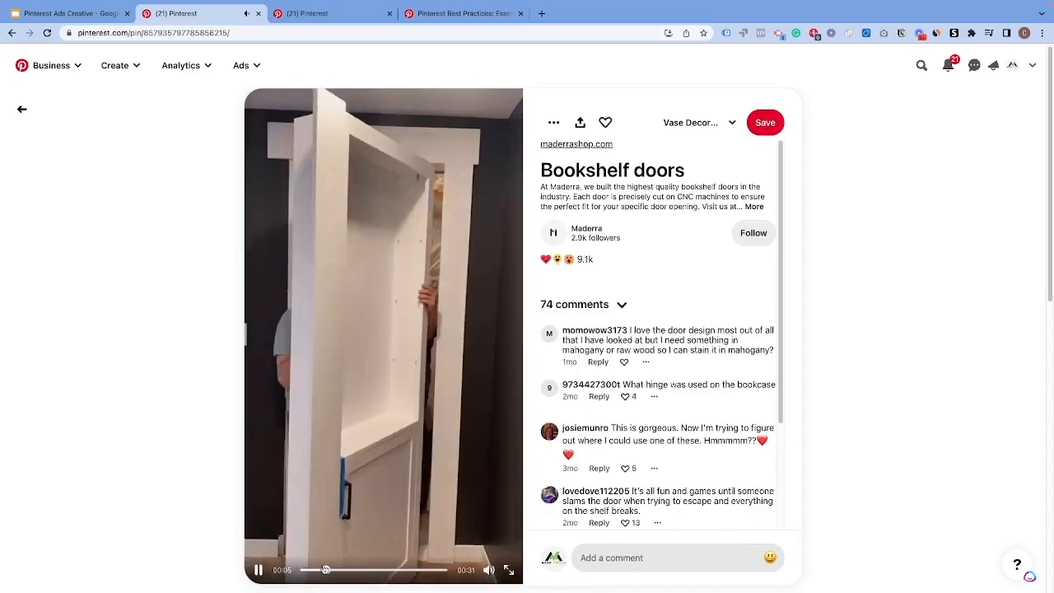
{"action": "left_click_drag", "start_coordinate": [327, 569], "coordinate": [441, 576]}
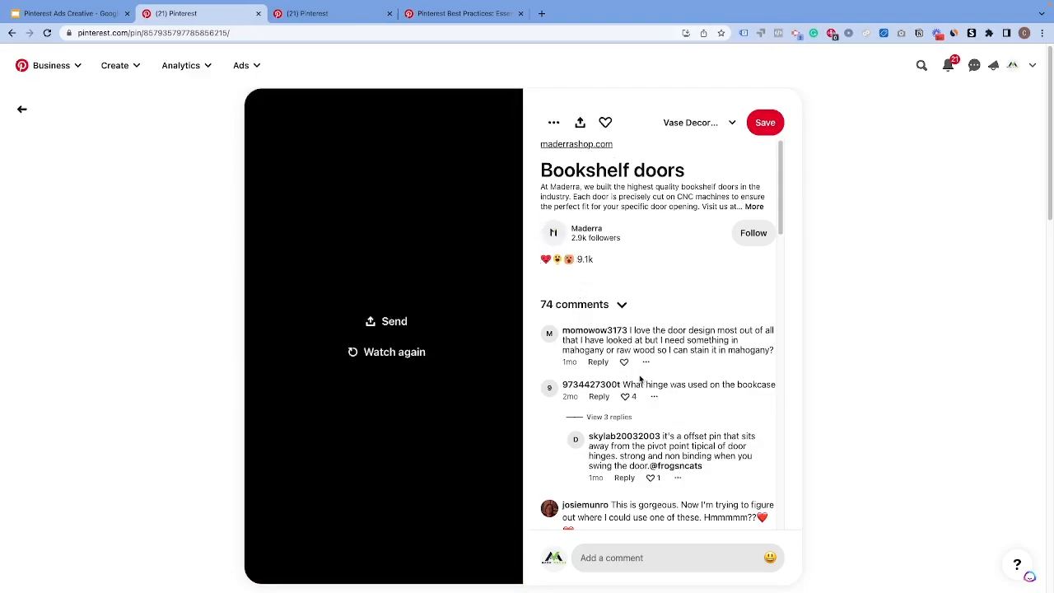
{"action": "scroll", "coordinate": [639, 378], "scroll_direction": "down", "scroll_amount": 2}
{"action": "scroll", "coordinate": [609, 405], "scroll_direction": "up", "scroll_amount": 2}
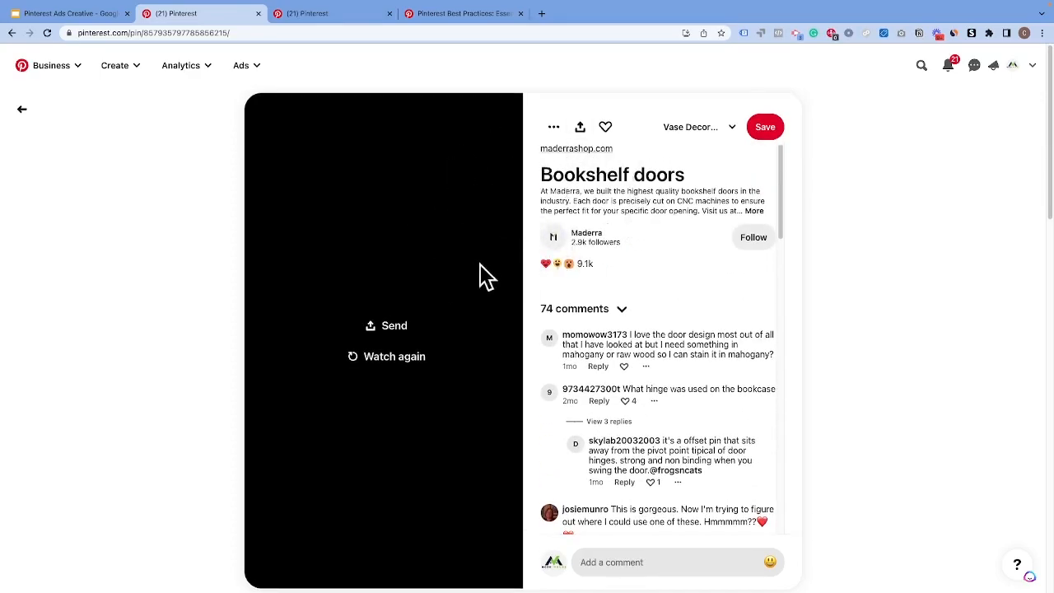
Step: Highlight the slide's tip about people scrolling Pinterest without sound and look through more ads on the Pinterest Ad Examples board
{"action": "left_click", "coordinate": [70, 13]}
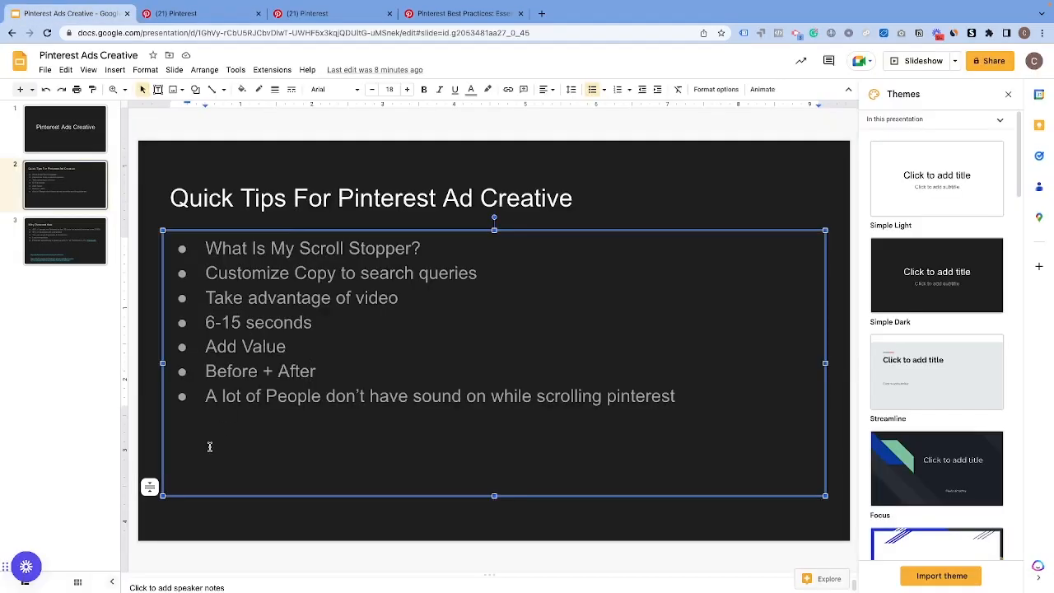
{"action": "left_click_drag", "start_coordinate": [212, 398], "coordinate": [662, 400]}
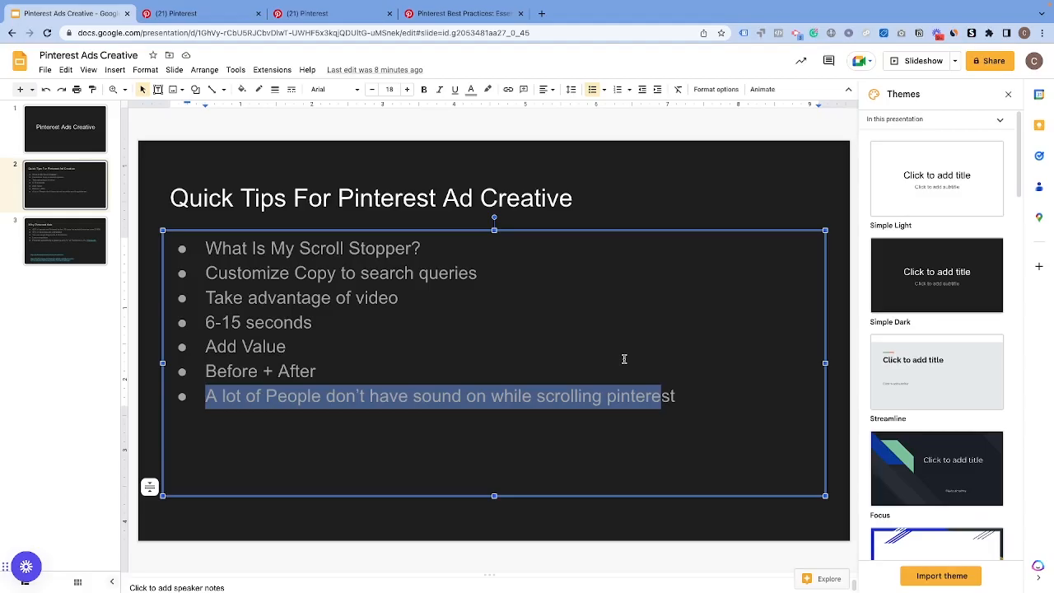
{"action": "key", "text": "ctrl+Tab"}
{"action": "scroll", "coordinate": [333, 387], "scroll_direction": "up", "scroll_amount": 4}
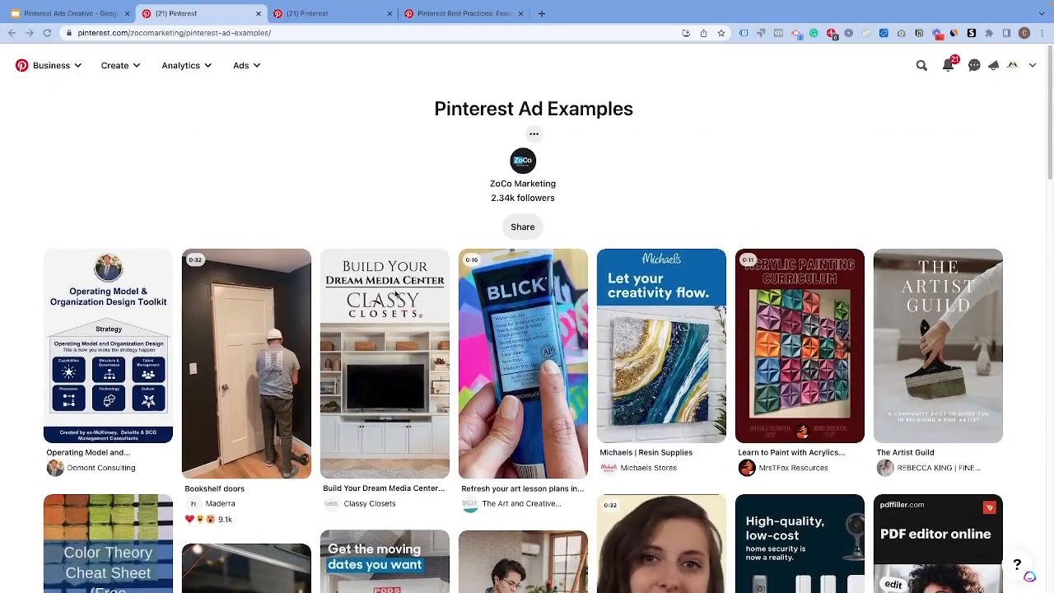
{"action": "scroll", "coordinate": [333, 387], "scroll_direction": "down", "scroll_amount": 15}
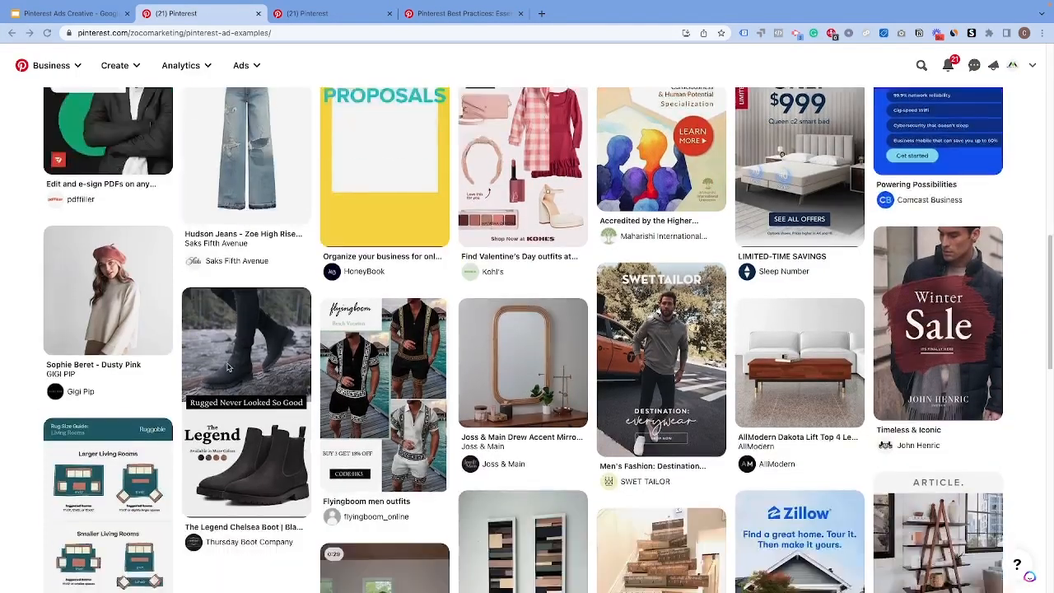
{"action": "scroll", "coordinate": [185, 364], "scroll_direction": "down", "scroll_amount": 3}
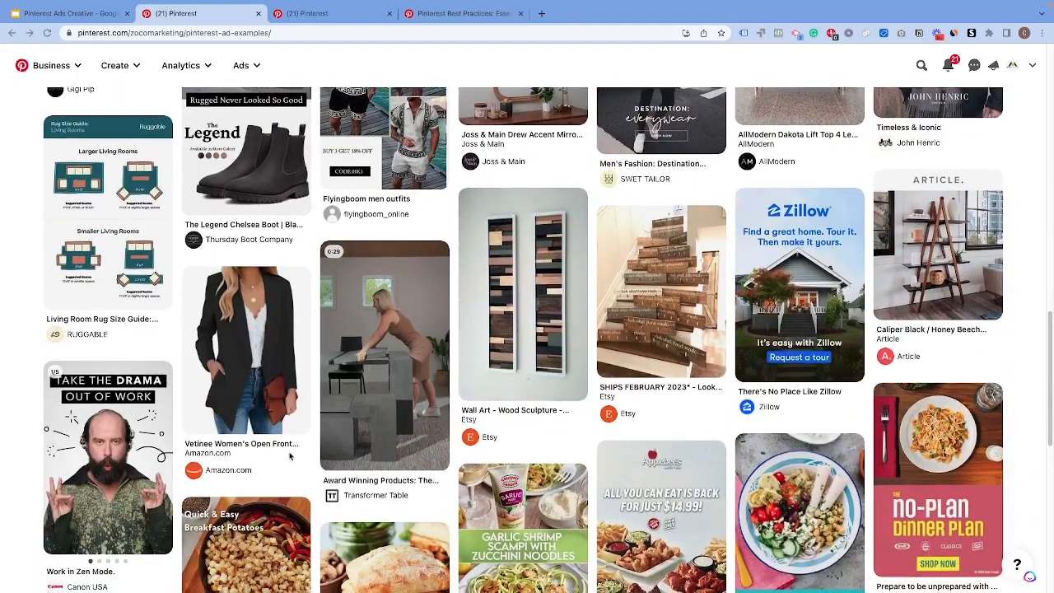
{"action": "scroll", "coordinate": [348, 436], "scroll_direction": "up", "scroll_amount": 4}
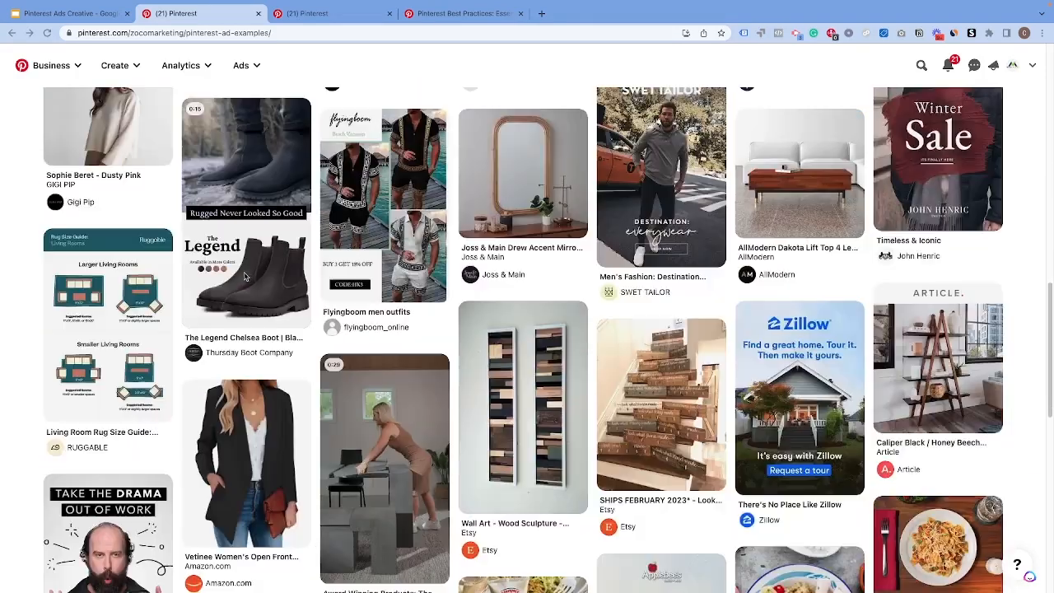
Step: Return to the Mozo House campaign and add the existing "10 Fun Couples Workout" Pin as an ad
{"action": "left_click", "coordinate": [345, 19]}
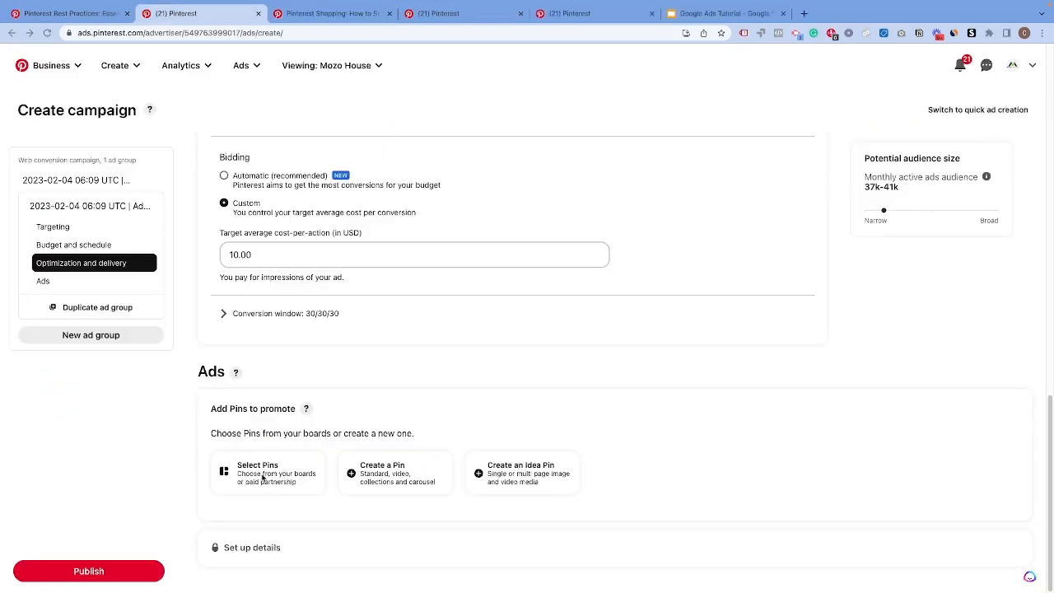
{"action": "key", "text": "Tab"}
{"action": "left_click", "coordinate": [258, 479]}
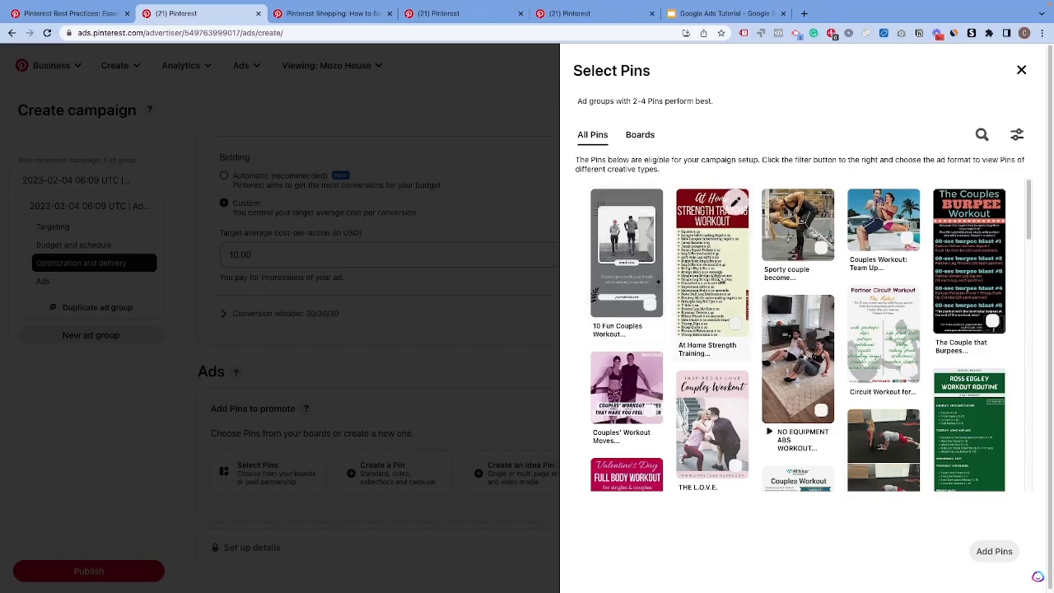
{"action": "left_click", "coordinate": [629, 259]}
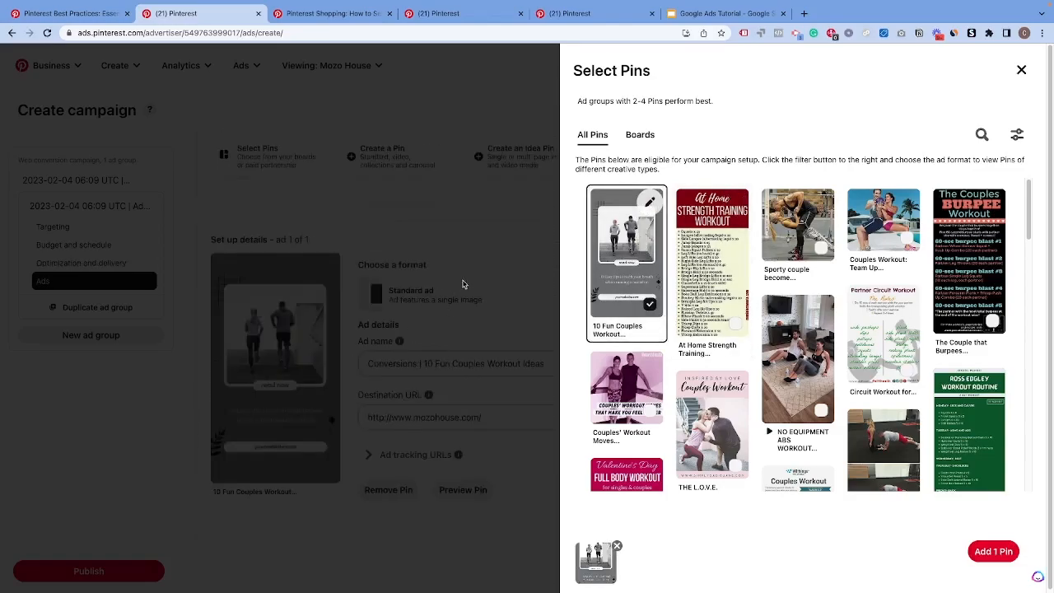
{"action": "left_click", "coordinate": [993, 551]}
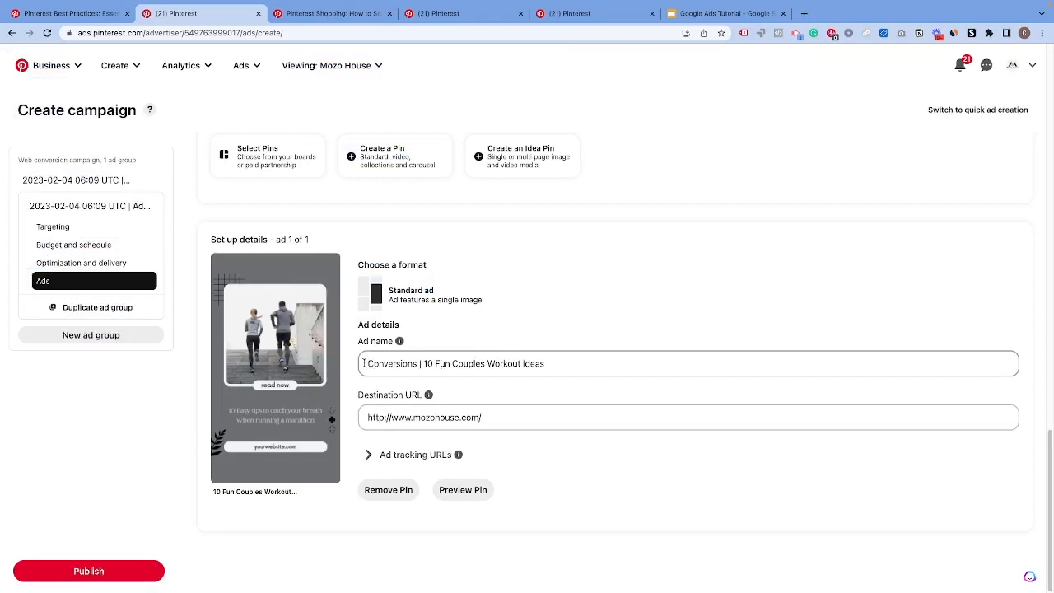
Step: Review the workout ad's name, destination URL and optional ad tracking URL settings
{"action": "left_click_drag", "start_coordinate": [363, 363], "coordinate": [548, 366]}
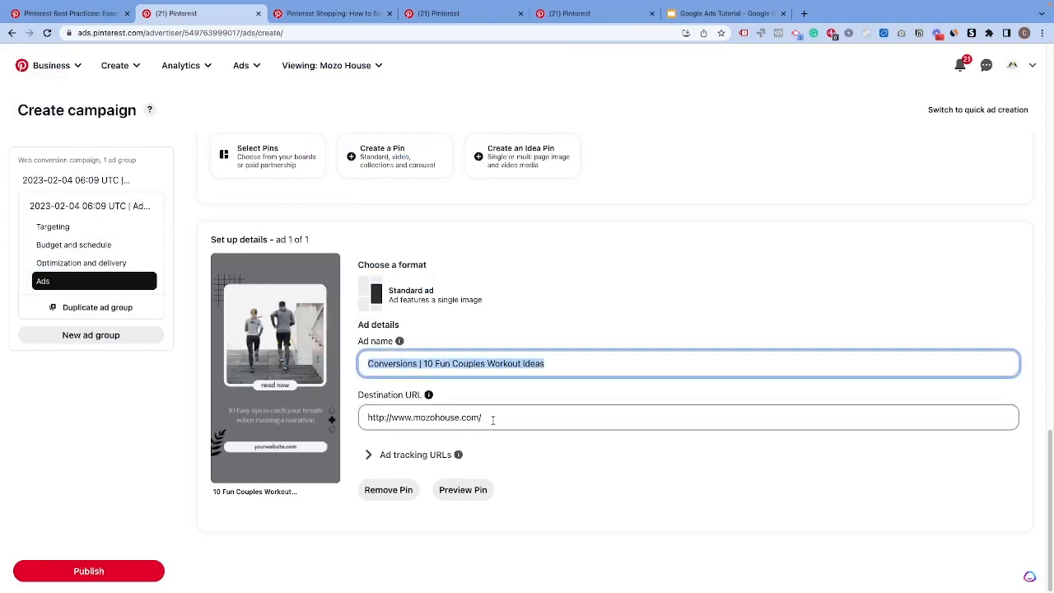
{"action": "left_click_drag", "start_coordinate": [492, 420], "coordinate": [360, 417]}
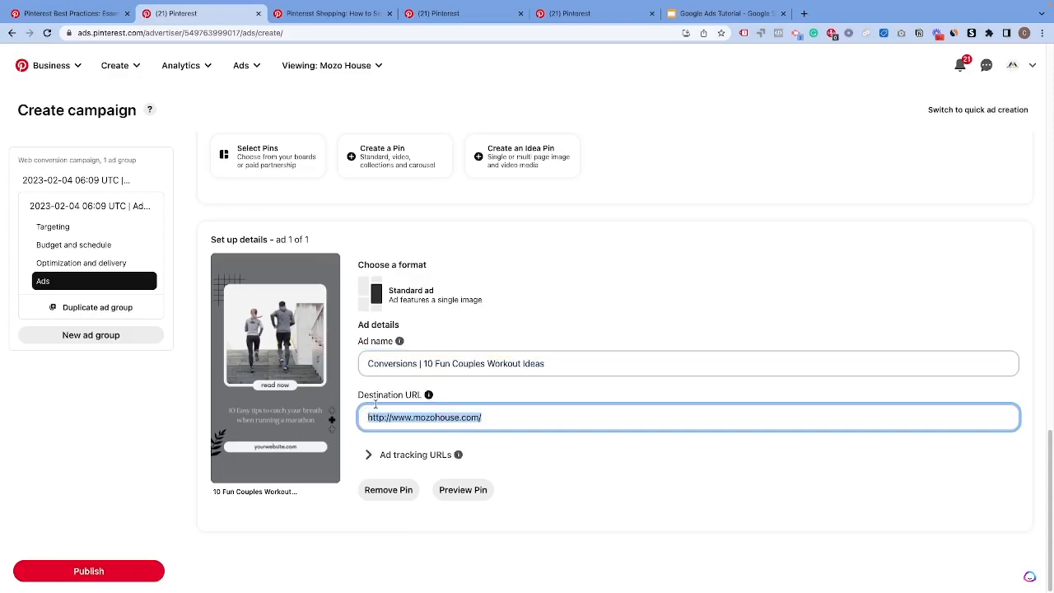
{"action": "left_click", "coordinate": [369, 456]}
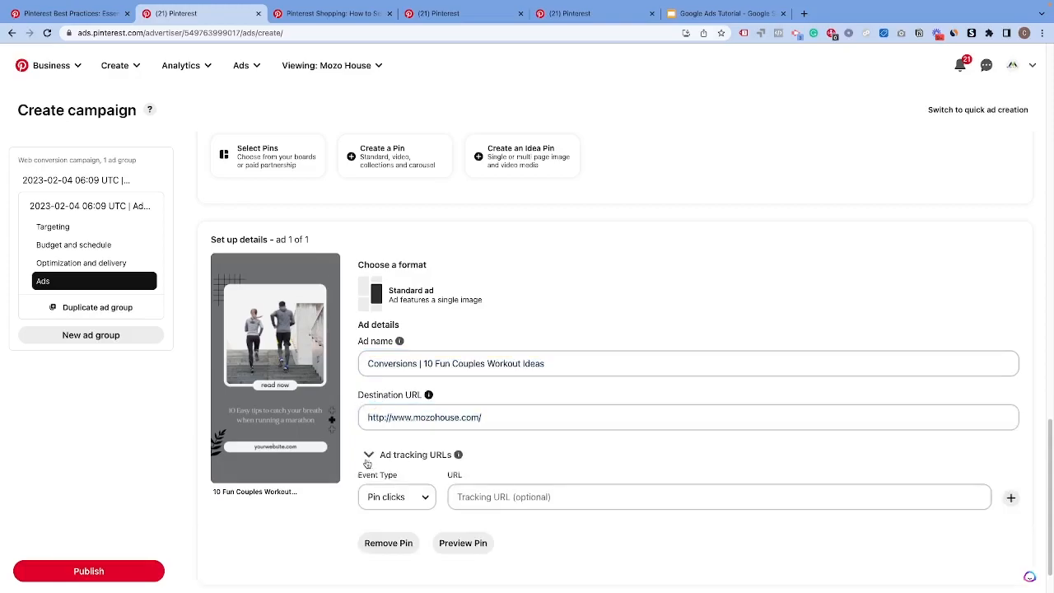
{"action": "left_click", "coordinate": [460, 496]}
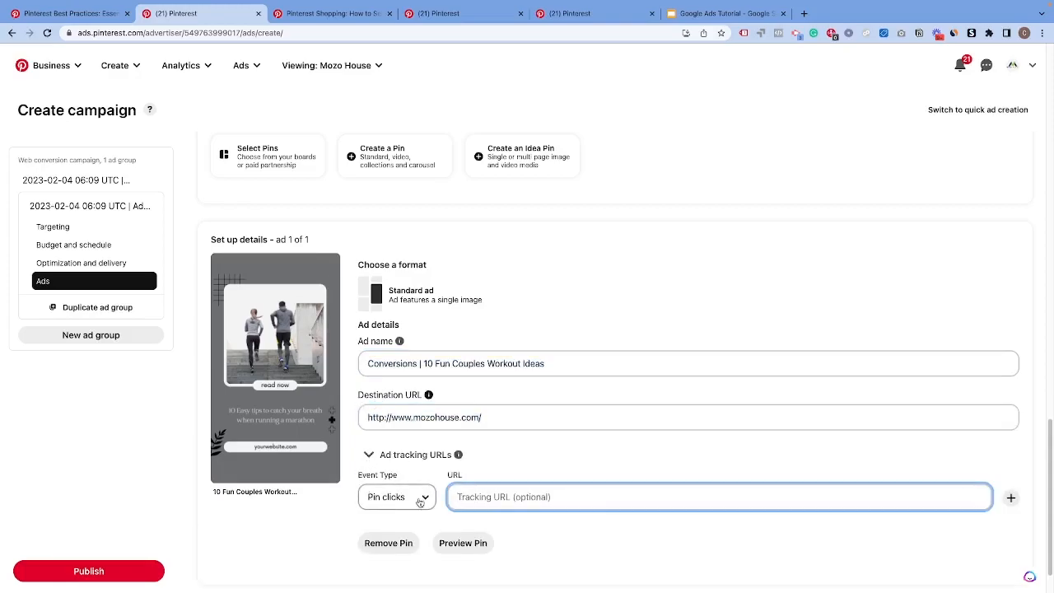
{"action": "left_click", "coordinate": [368, 454]}
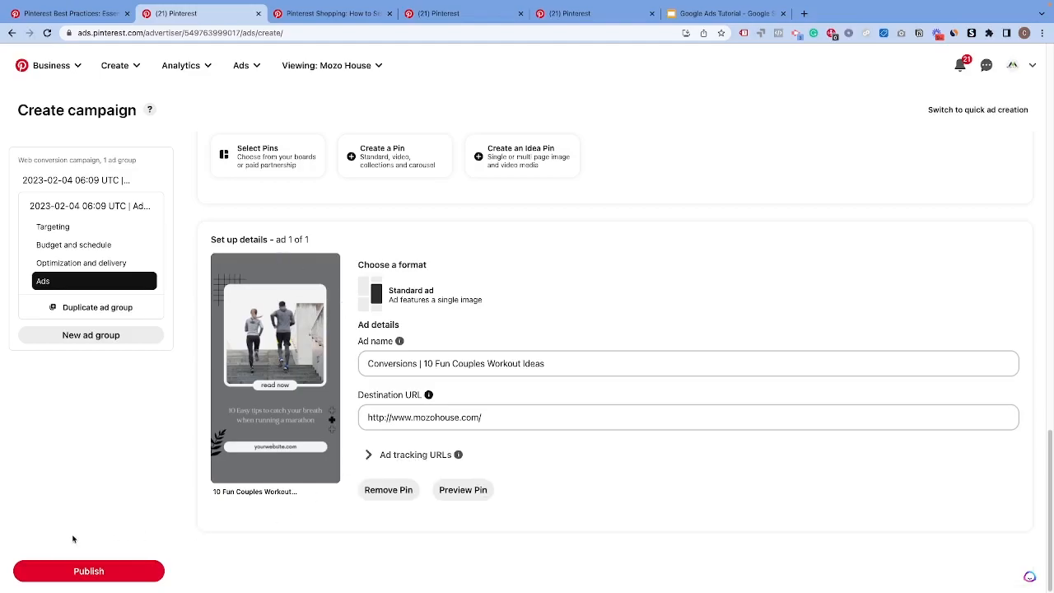
Step: Start a new Pin for the campaign and upload the LED lamp .MOV video to it
{"action": "scroll", "coordinate": [321, 200], "scroll_direction": "up", "scroll_amount": 1}
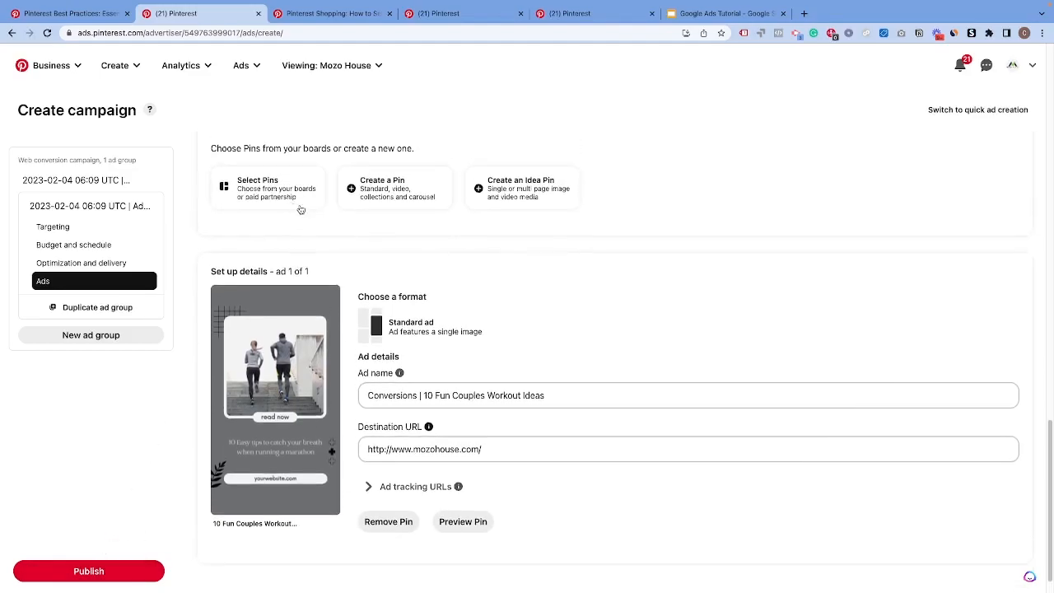
{"action": "left_click", "coordinate": [371, 191]}
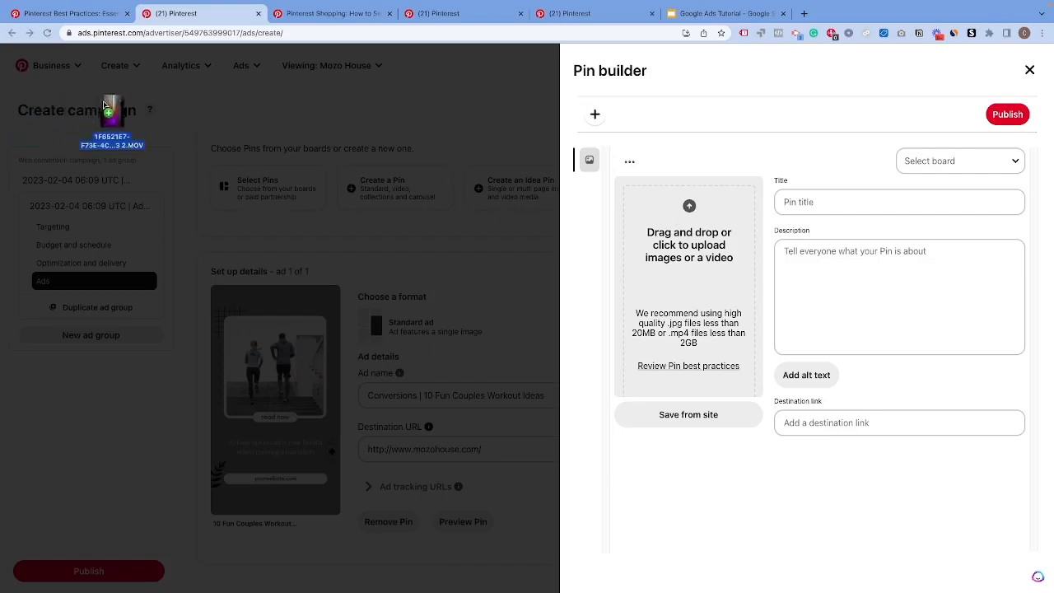
{"action": "left_click_drag", "start_coordinate": [111, 105], "coordinate": [672, 266]}
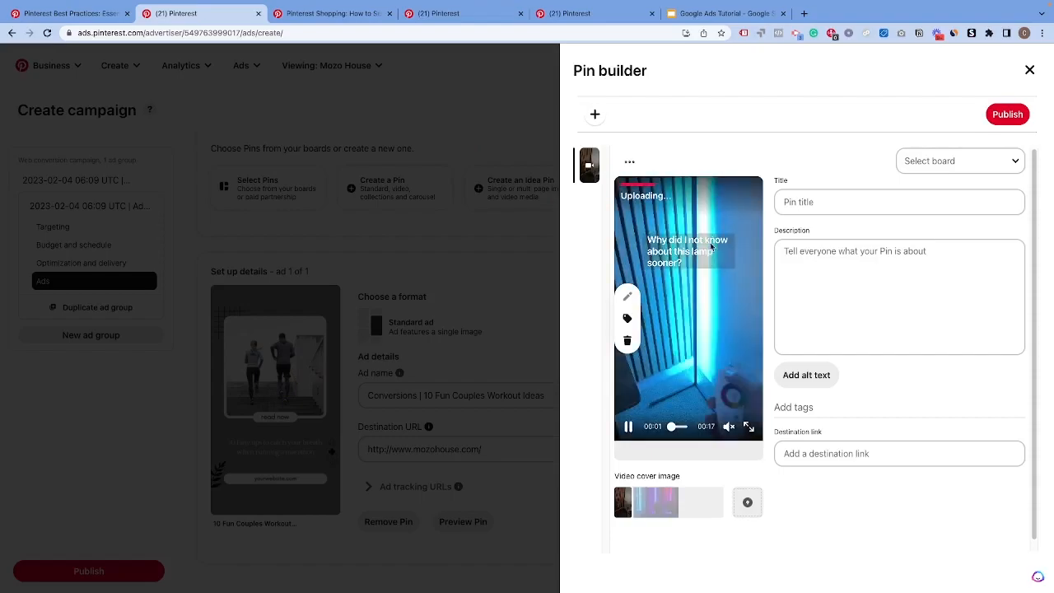
Step: Title the Pin "Amazing LED Floor Lamp" and describe it as "LED floor lamp with 10 different colors and remote"
{"action": "left_click", "coordinate": [803, 203]}
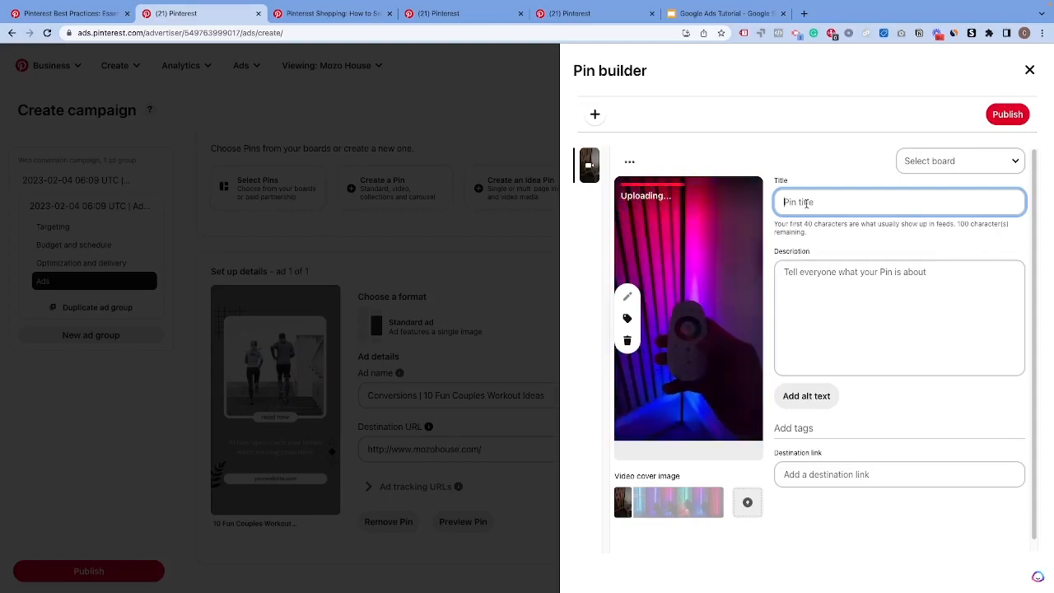
{"action": "type", "text": "Amazing LED Floor Lamp"}
{"action": "key", "text": "Tab"}
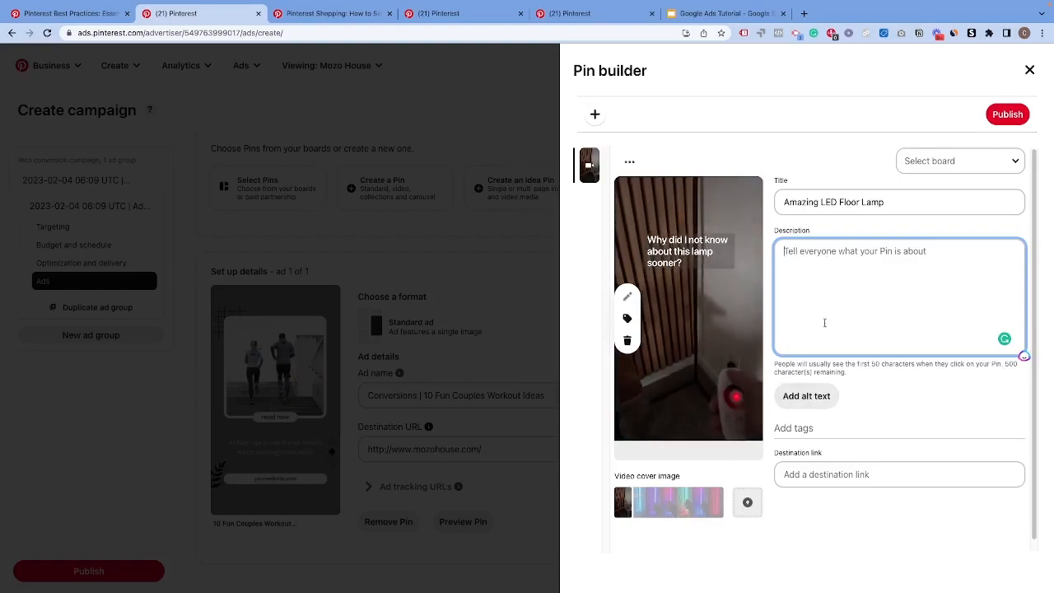
{"action": "type", "text": "LED floor lamp with 10 different colors and remote"}
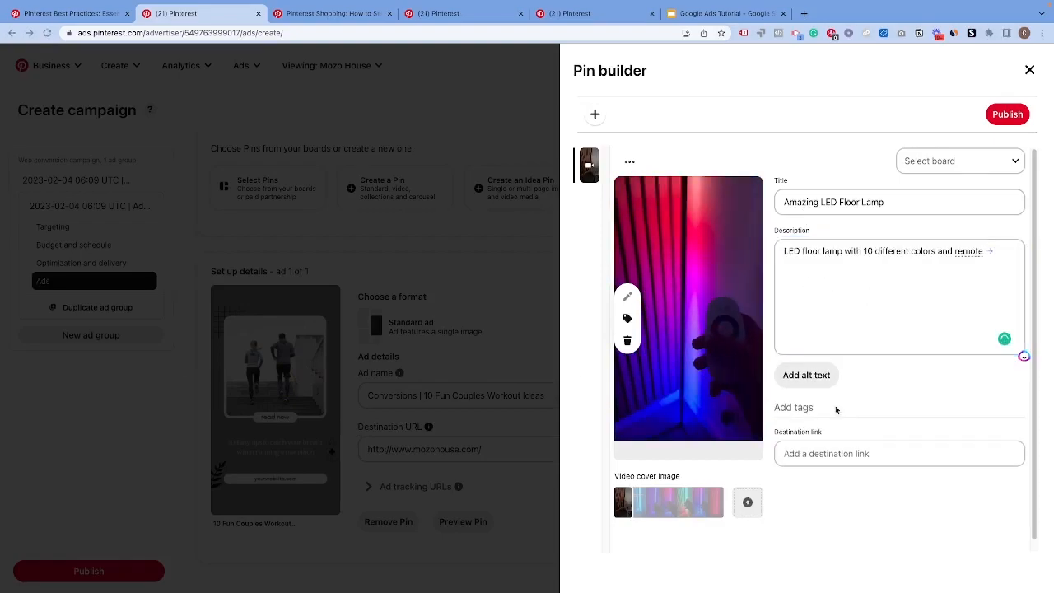
Step: Search the Pin's tags for "lamps" and add the Home Decor > Lighting tag
{"action": "left_click", "coordinate": [792, 407]}
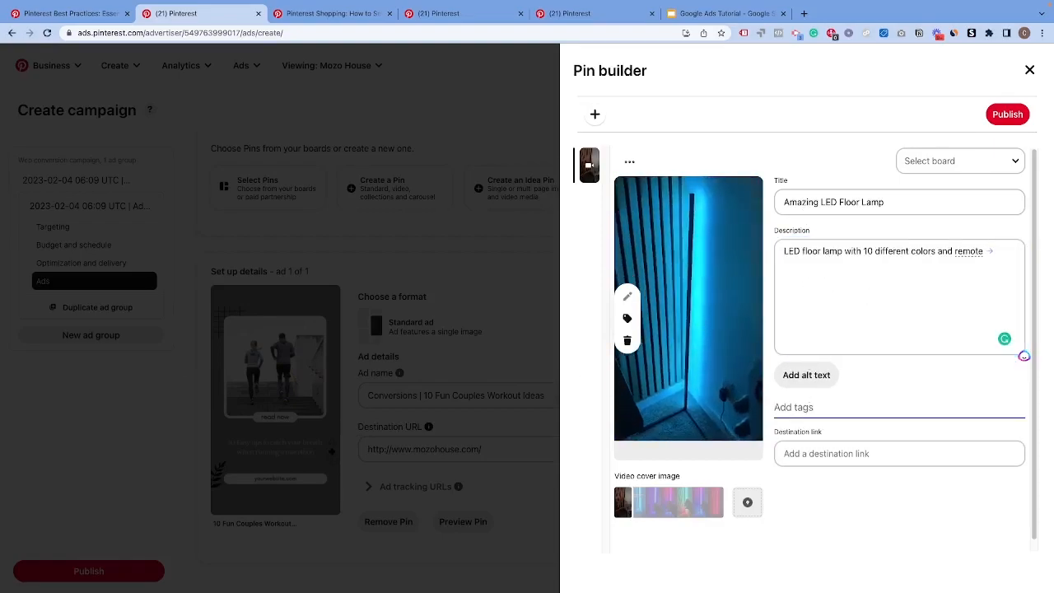
{"action": "type", "text": "lamps"}
{"action": "scroll", "coordinate": [848, 354], "scroll_direction": "down", "scroll_amount": 2}
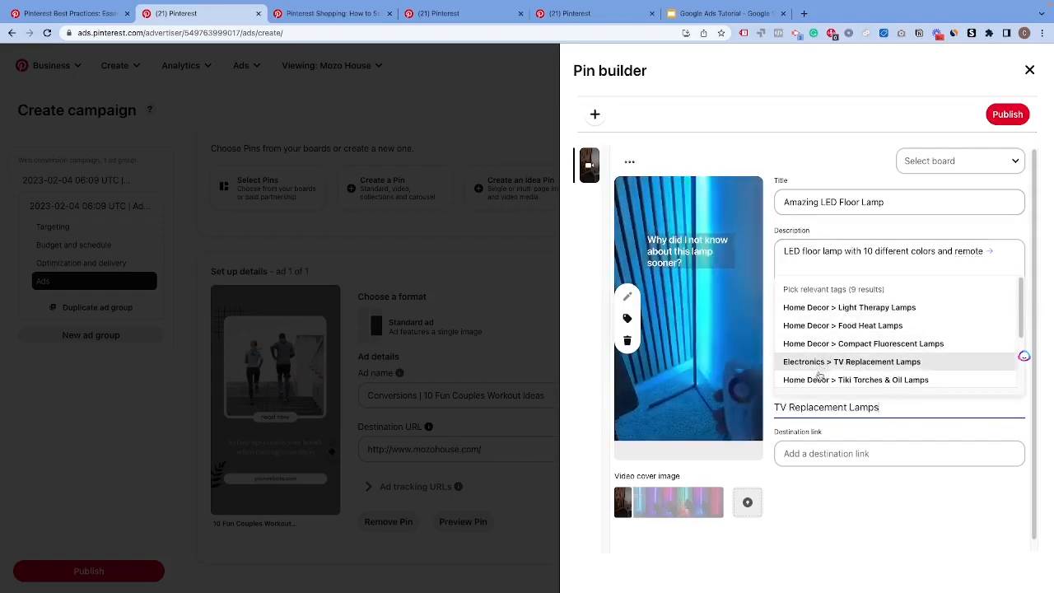
{"action": "key", "text": "Down"}
{"action": "key", "text": "Down"}
{"action": "key", "text": "Down"}
{"action": "key", "text": "Down"}
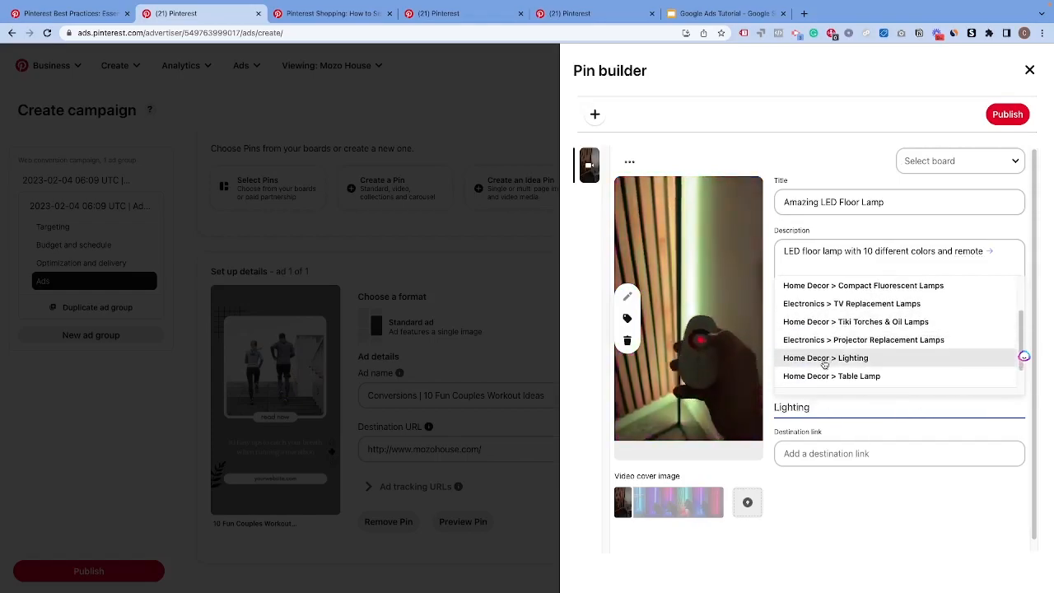
{"action": "left_click", "coordinate": [824, 363]}
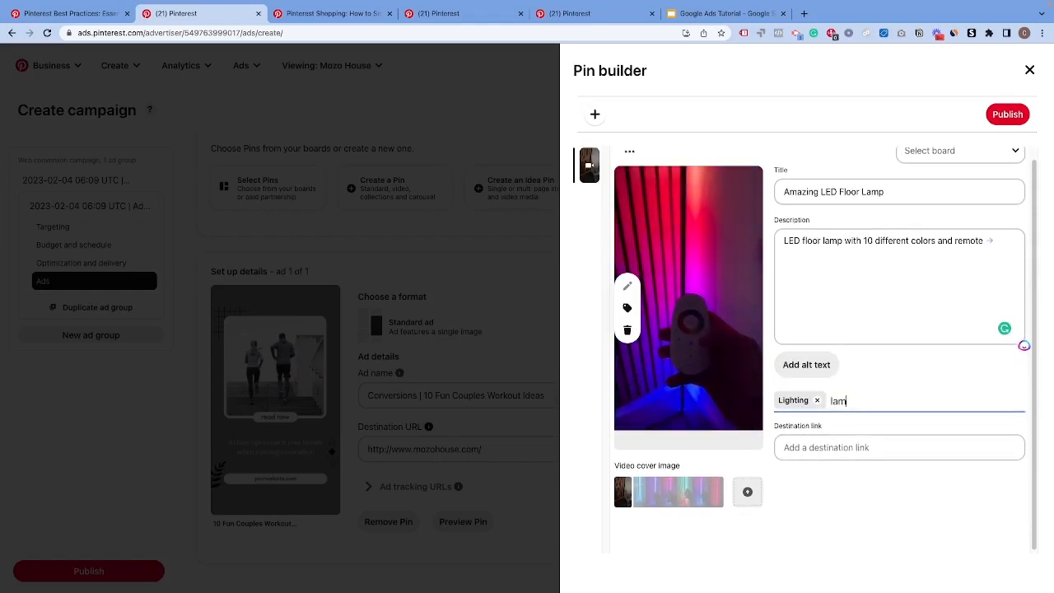
Step: Search the tags for "lam" and add the Home Decor > Floor Lamp tag to the Pin
{"action": "type", "text": "lamo"}
{"action": "key", "text": "BackSpace"}
{"action": "key", "text": "Down"}
{"action": "key", "text": "Down"}
{"action": "key", "text": "Down"}
{"action": "key", "text": "Down"}
{"action": "key", "text": "Down"}
{"action": "key", "text": "Down"}
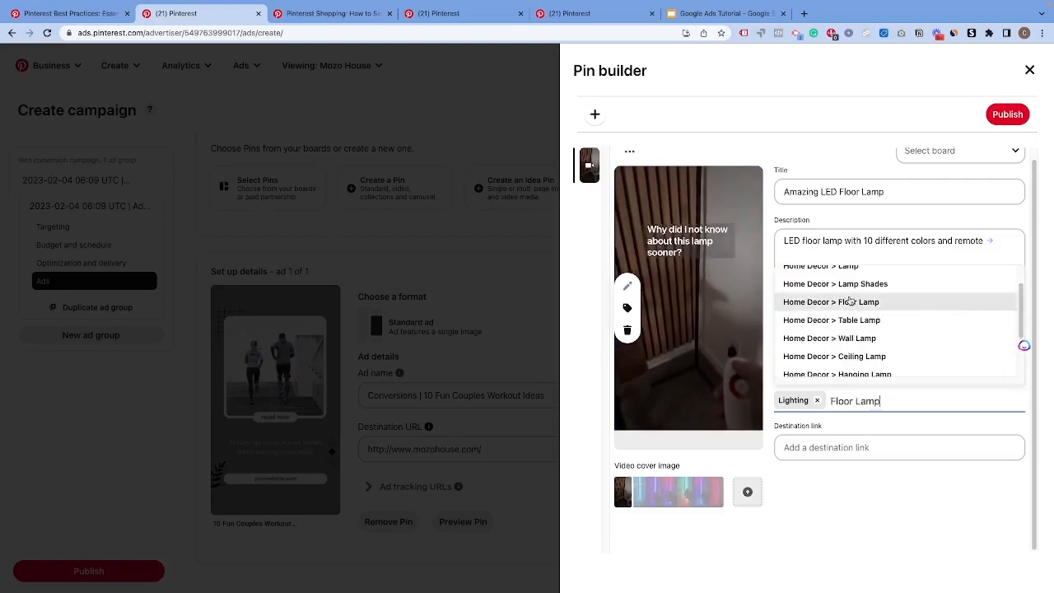
{"action": "left_click", "coordinate": [845, 297]}
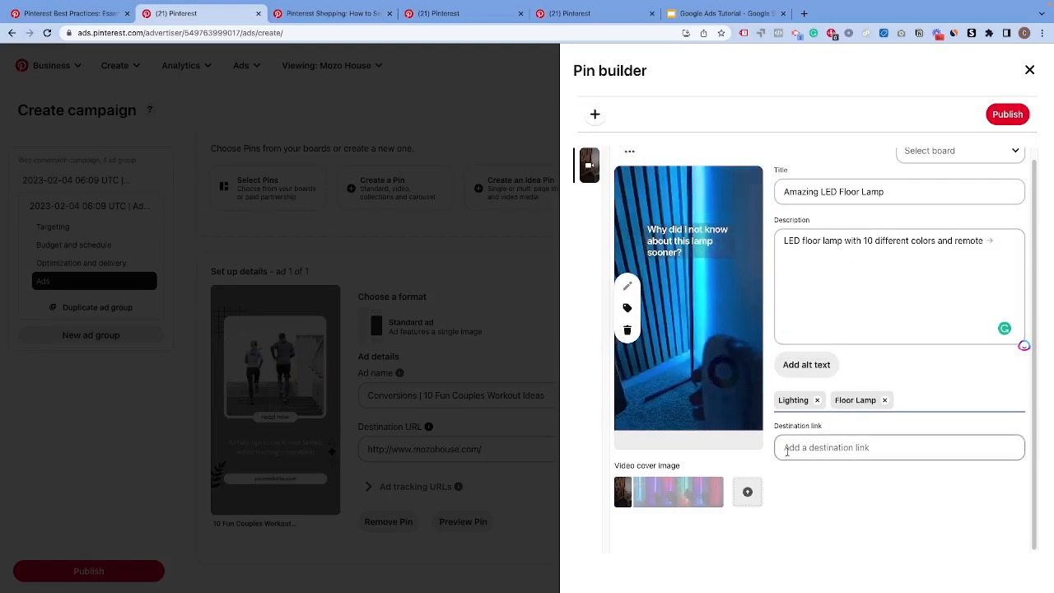
{"action": "left_click", "coordinate": [795, 449]}
{"action": "type", "text": "ww"}
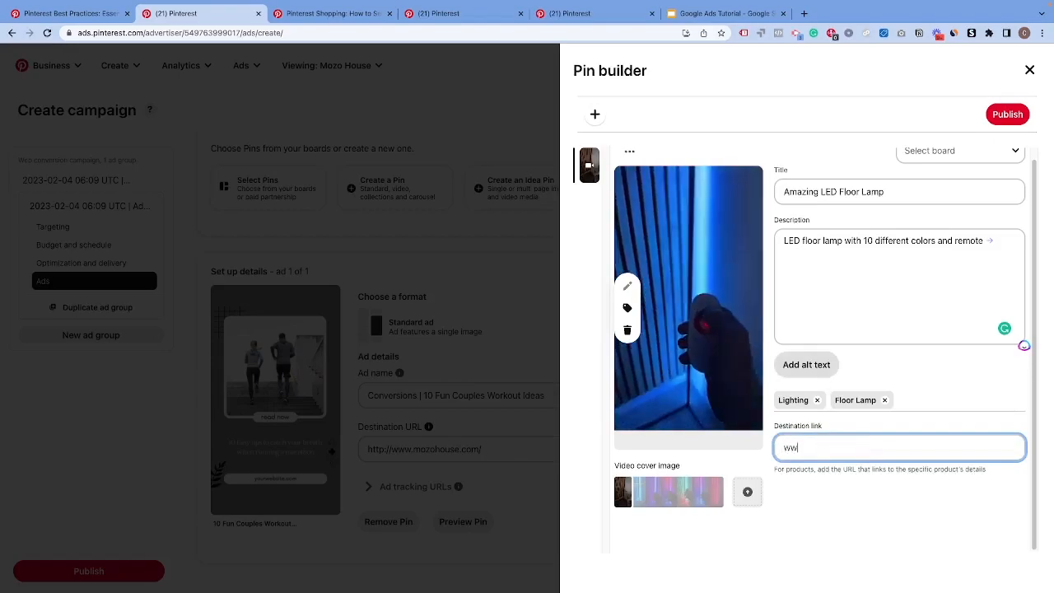
{"action": "type", "text": "w.housetohomediy.com"}
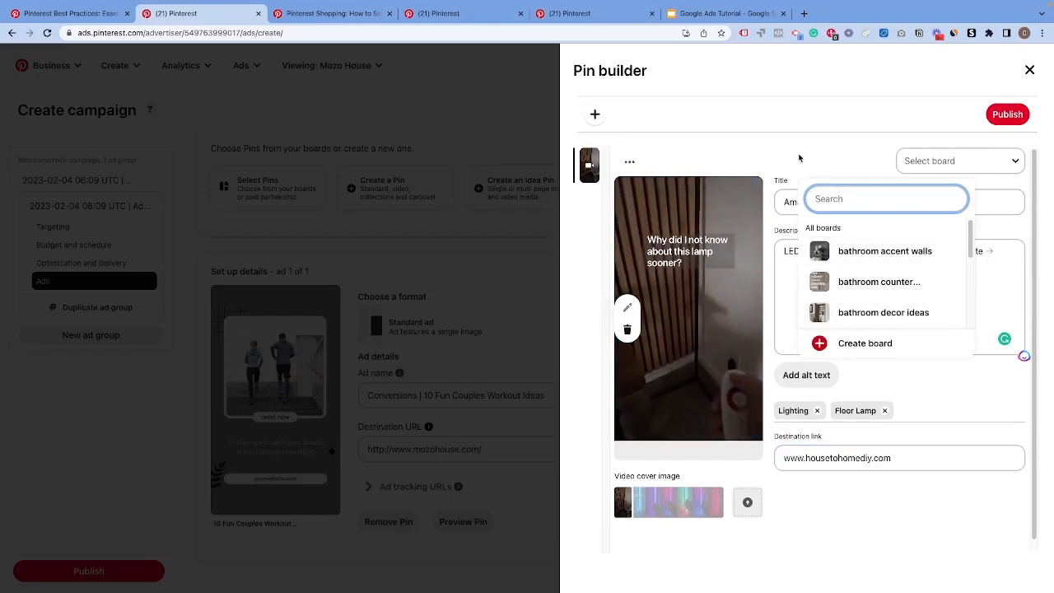
Step: Assign the lamp Pin to the "edison light decor" board and publish it as the campaign's second ad
{"action": "left_click", "coordinate": [971, 160]}
{"action": "left_click", "coordinate": [1005, 114]}
{"action": "scroll", "coordinate": [872, 280], "scroll_direction": "down", "scroll_amount": 10}
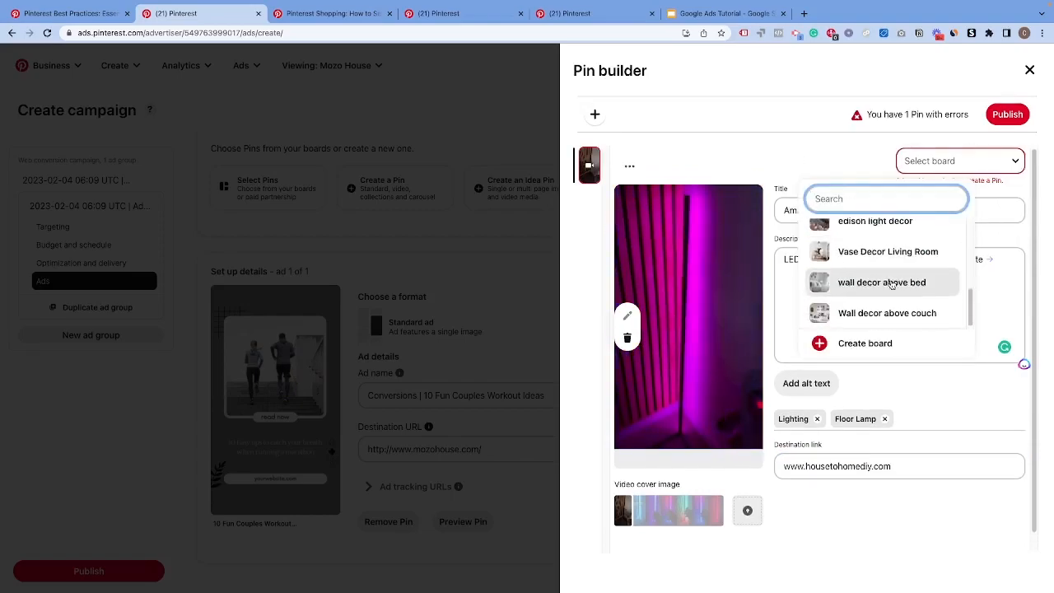
{"action": "scroll", "coordinate": [864, 247], "scroll_direction": "up", "scroll_amount": 1}
{"action": "left_click", "coordinate": [861, 230]}
{"action": "left_click", "coordinate": [1007, 113]}
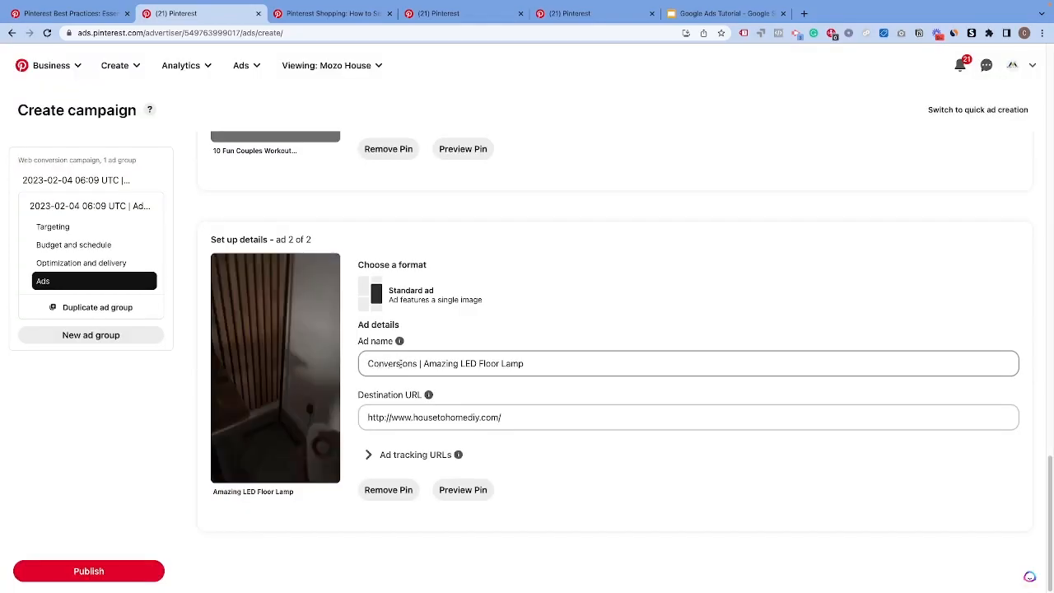
{"action": "scroll", "coordinate": [404, 420], "scroll_direction": "up", "scroll_amount": 15}
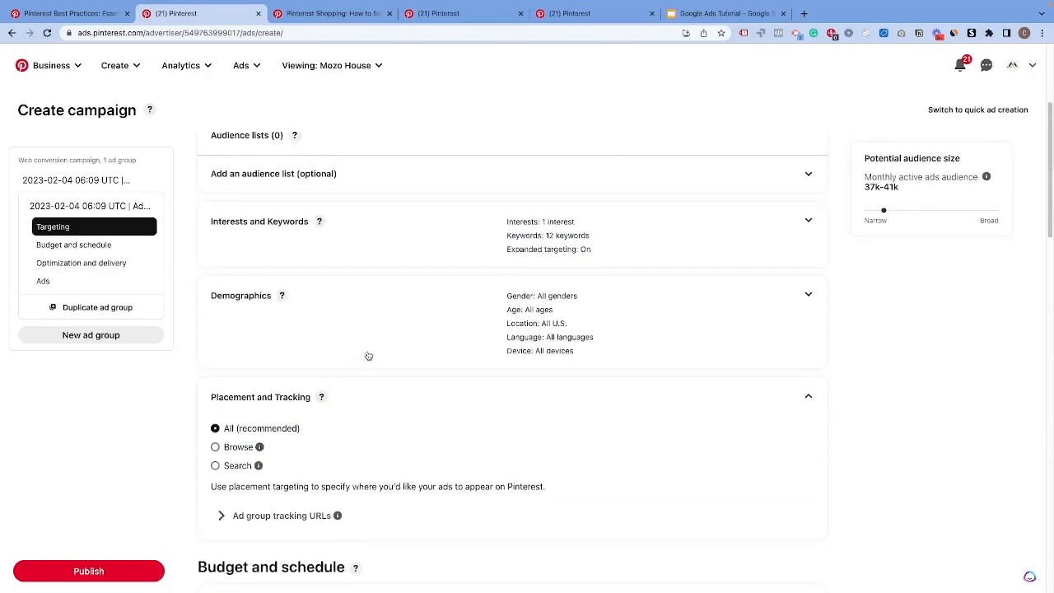
Step: Rename the ad group as "Keywords - Floor Lamp - US - M&F"
{"action": "left_click_drag", "start_coordinate": [359, 221], "coordinate": [206, 219]}
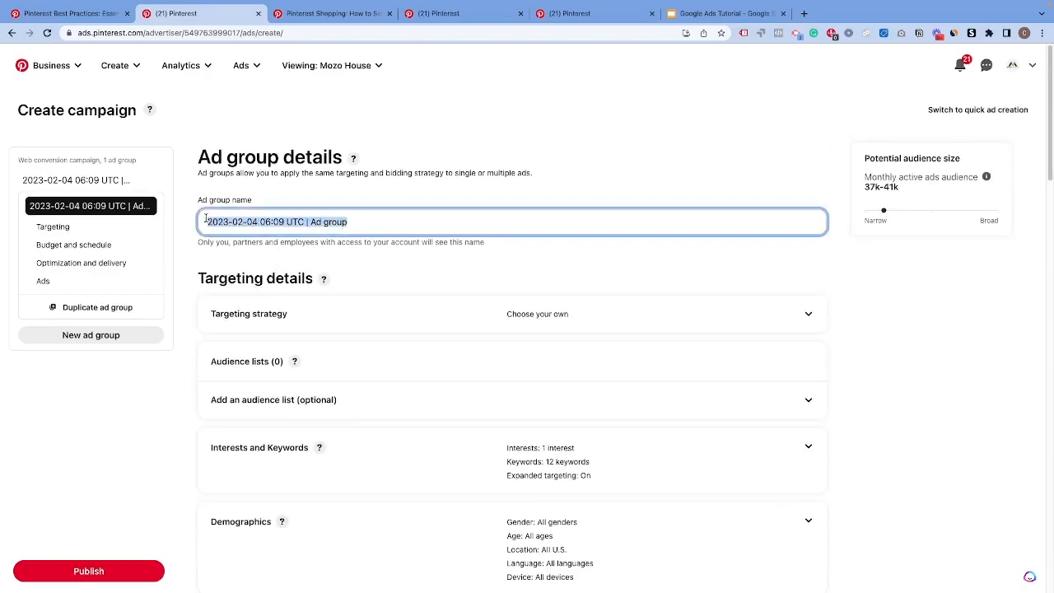
{"action": "key", "text": "BackSpace"}
{"action": "type", "text": "Key"}
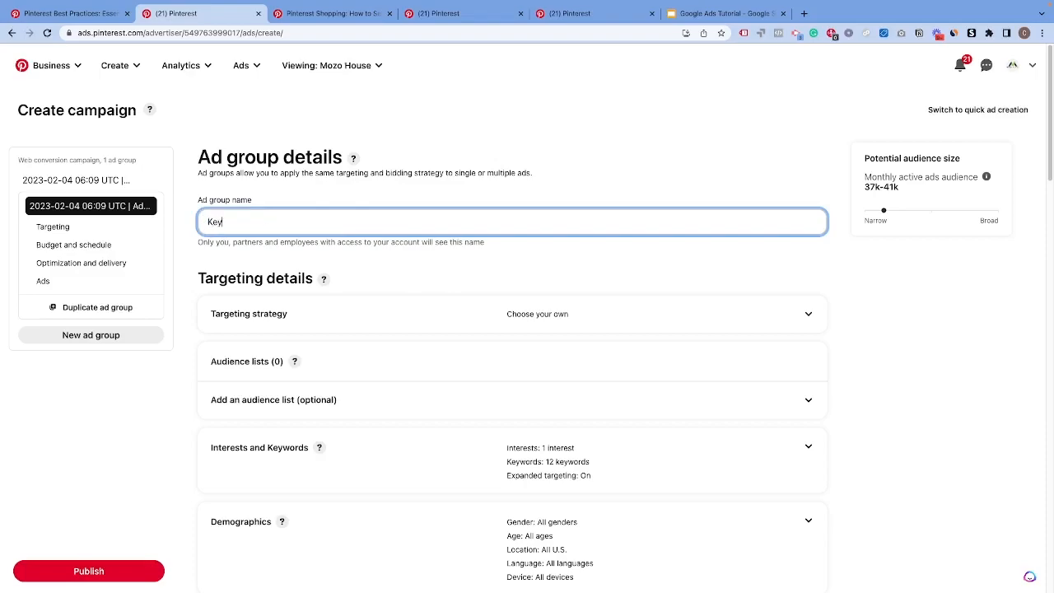
{"action": "type", "text": "wo"}
{"action": "key", "text": "BackSpace"}
{"action": "type", "text": "wor"}
{"action": "type", "text": "d- Lamd"}
{"action": "type", "text": "s - Floor Lamp - US - M&F"}
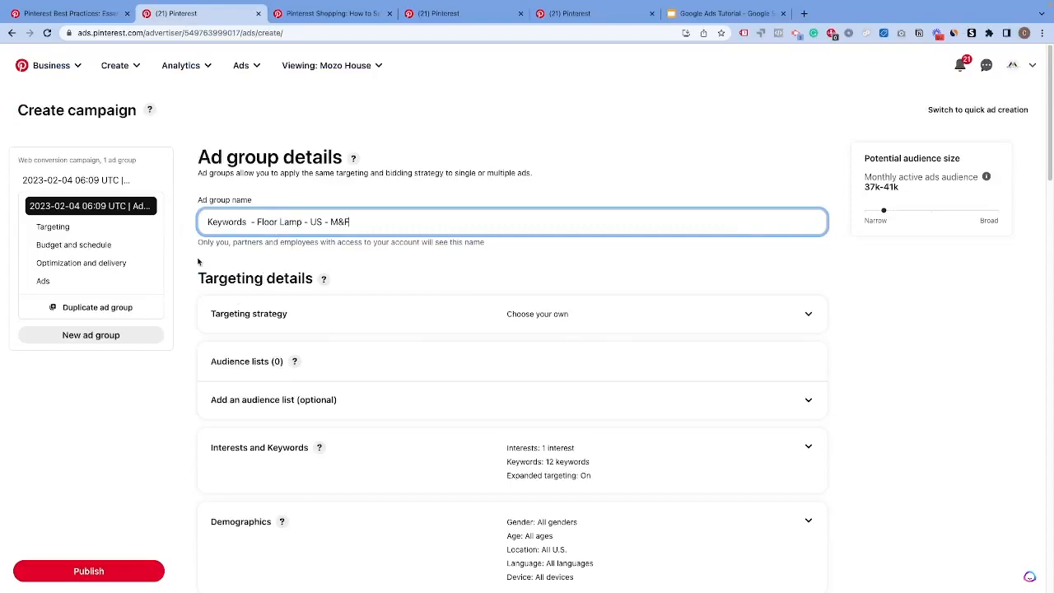
Step: Remove the "10 Fun Couples Workout Ideas" Pin from the ad group and publish the campaign with the LED floor lamp ad
{"action": "scroll", "coordinate": [330, 260], "scroll_direction": "down", "scroll_amount": 20}
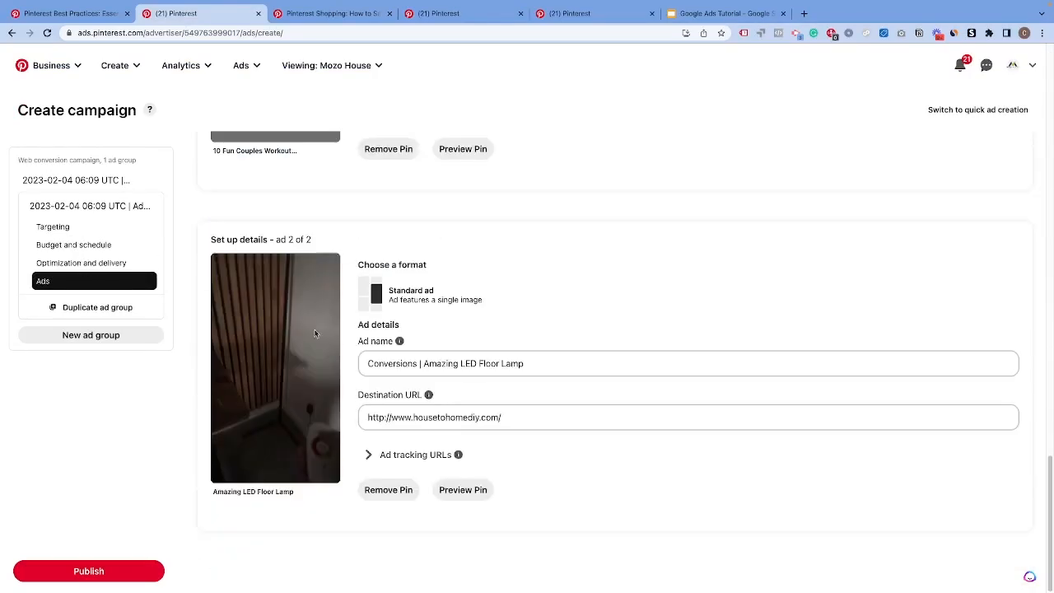
{"action": "scroll", "coordinate": [130, 510], "scroll_direction": "up", "scroll_amount": 3}
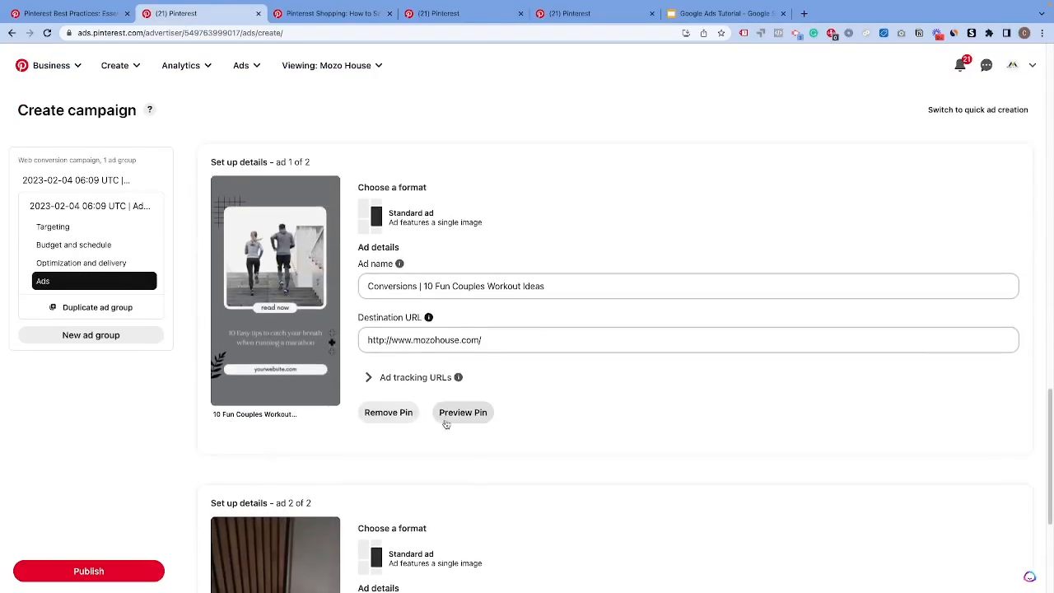
{"action": "left_click", "coordinate": [389, 411]}
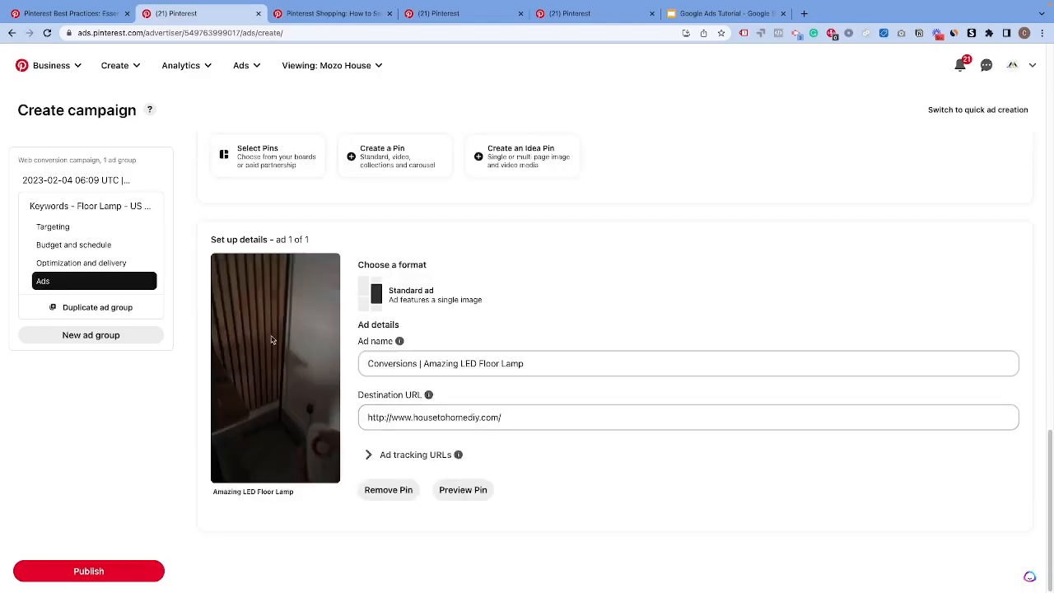
{"action": "left_click", "coordinate": [78, 571]}
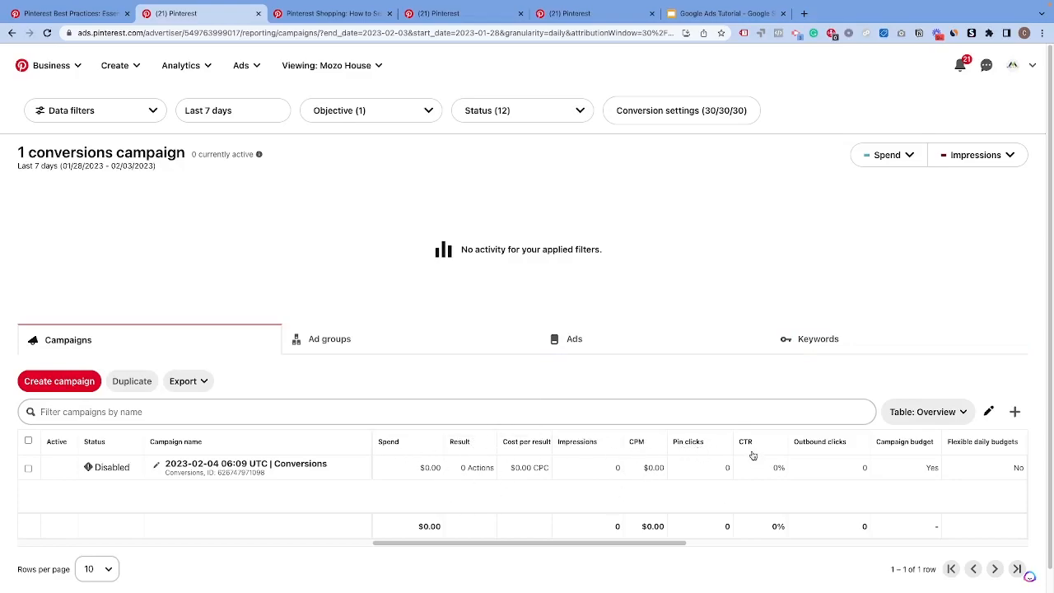
Step: Check the campaign report's budget columns and date range, and set the performance chart's second metric to Outbound clicks
{"action": "left_click_drag", "start_coordinate": [583, 543], "coordinate": [655, 543]}
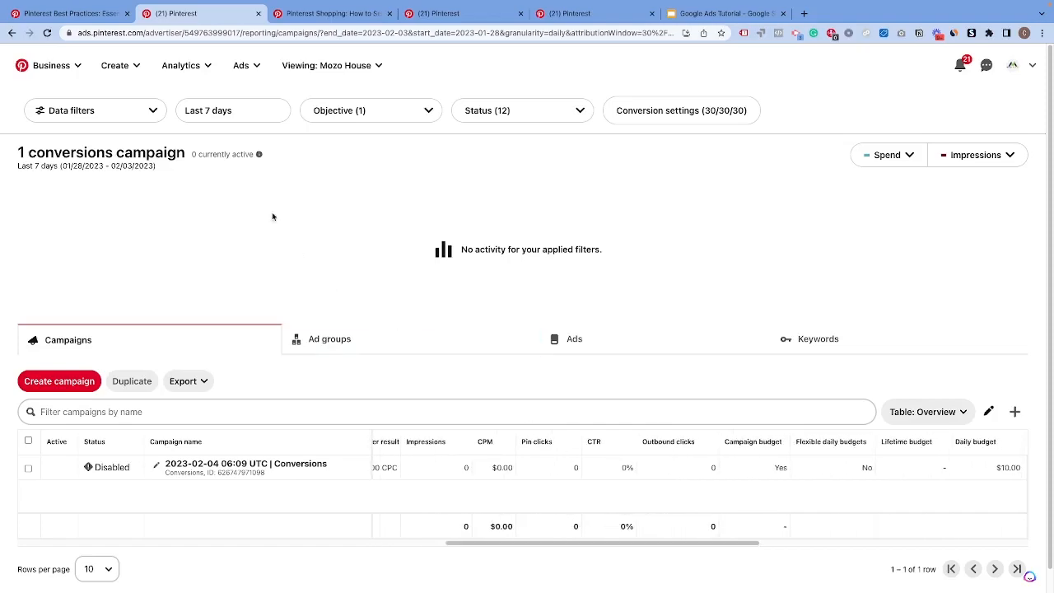
{"action": "left_click", "coordinate": [230, 114]}
{"action": "left_click", "coordinate": [458, 161]}
{"action": "left_click", "coordinate": [975, 156]}
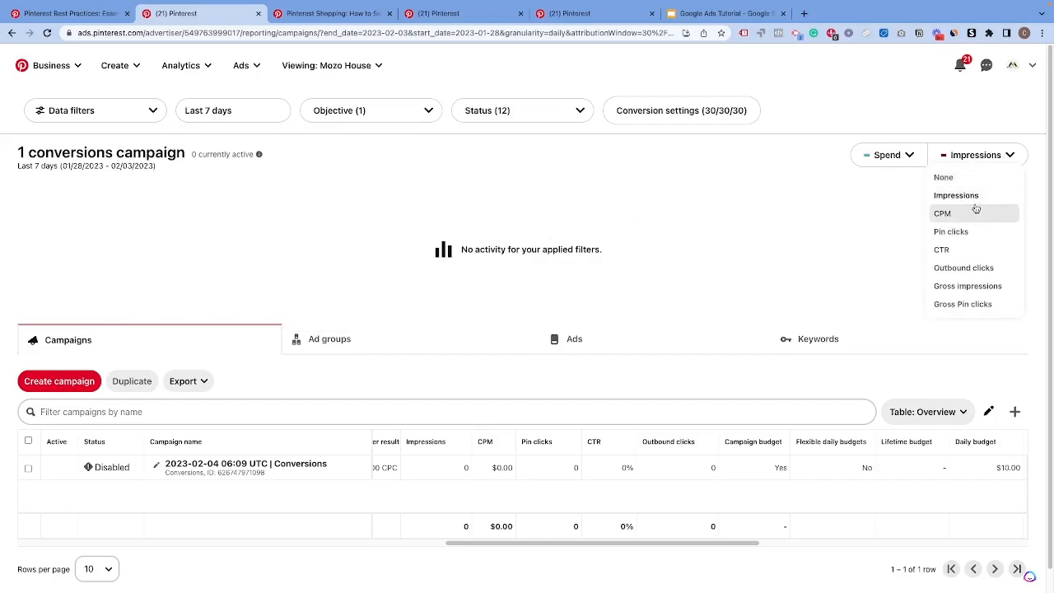
{"action": "left_click", "coordinate": [972, 249]}
{"action": "left_click", "coordinate": [955, 272]}
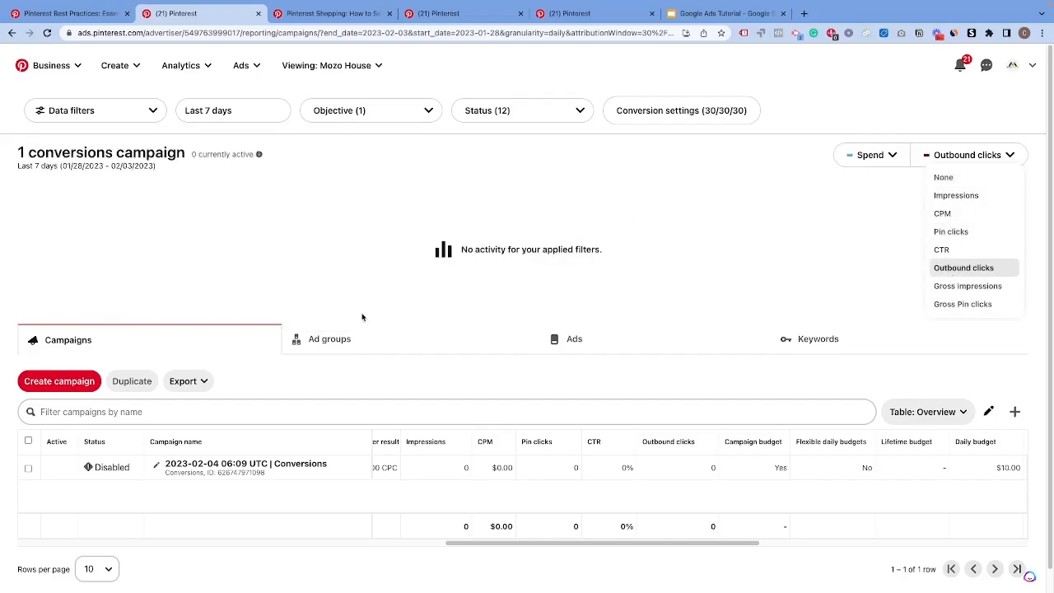